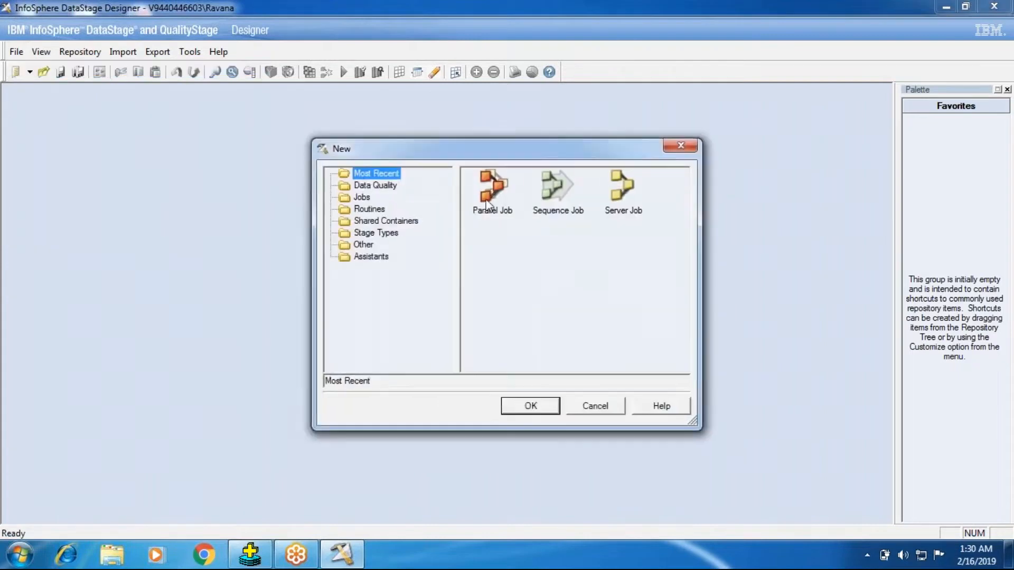
- Create a new parallel job and place a Sequential File stage on its canvas
click(527, 405)
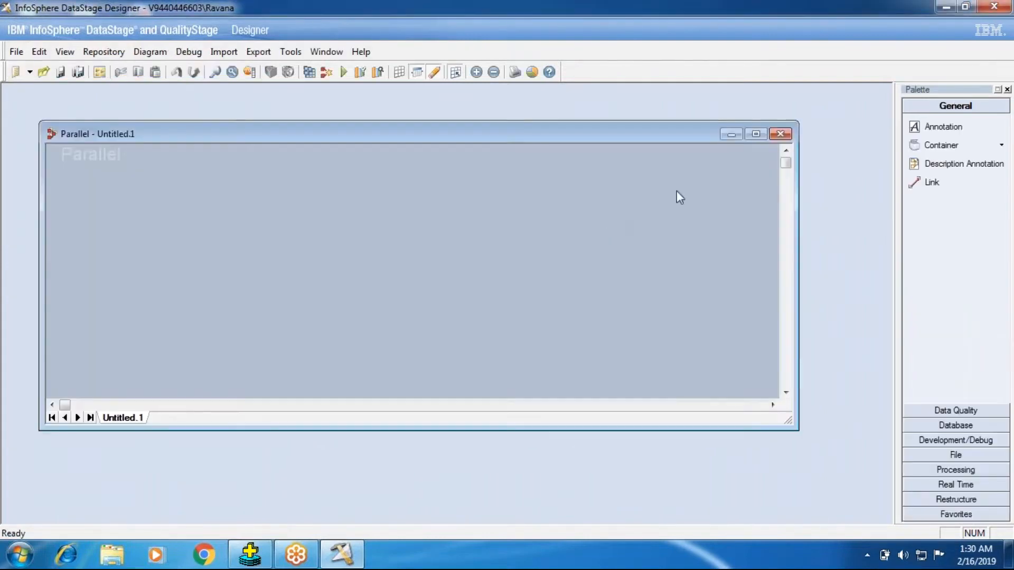
click(756, 134)
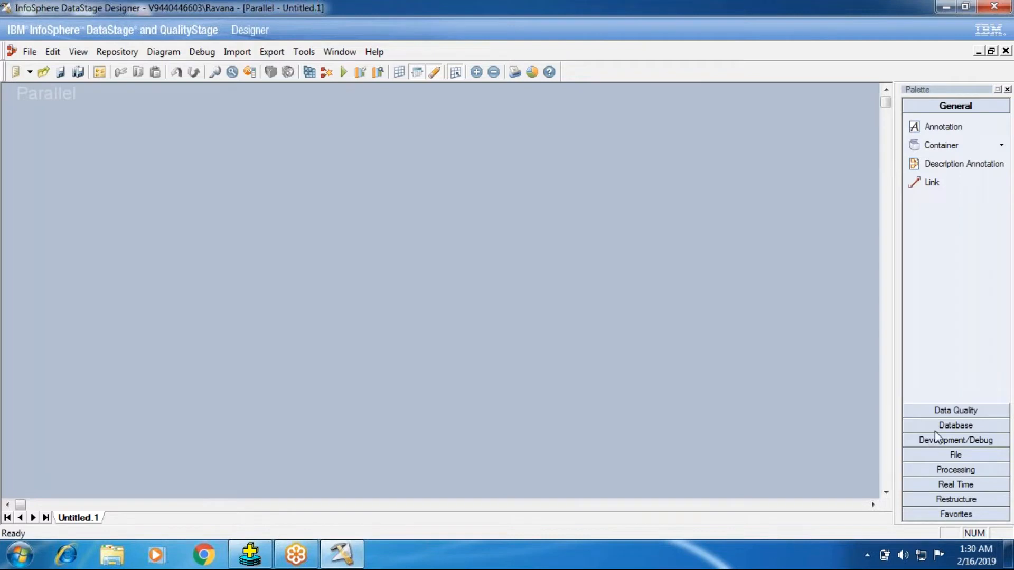
click(956, 454)
click(948, 297)
click(109, 241)
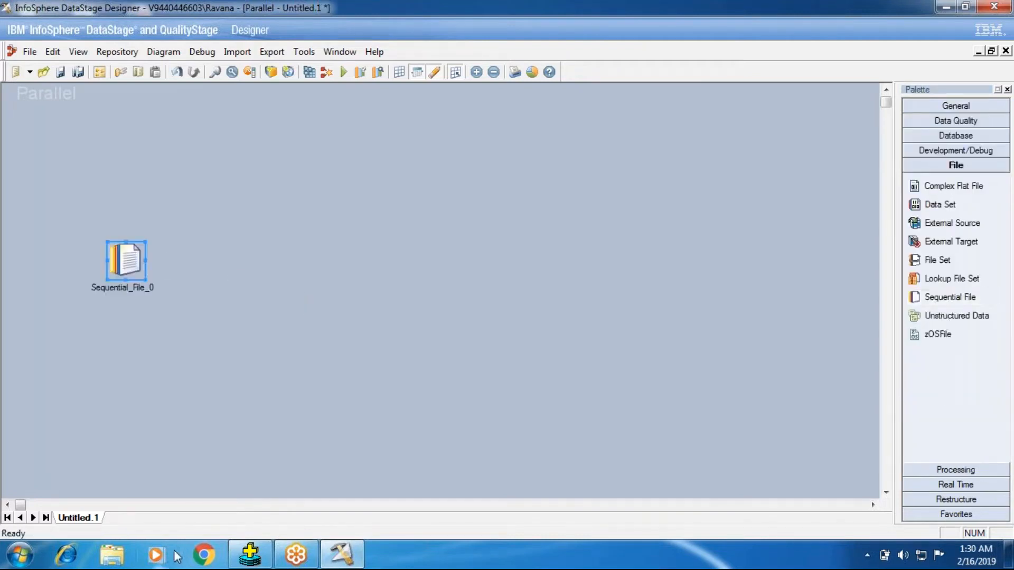
- Switch to Windows Explorer and find the horizontal pivot text files in D:\InPutSource
click(114, 561)
click(95, 282)
double_click(209, 143)
click(220, 163)
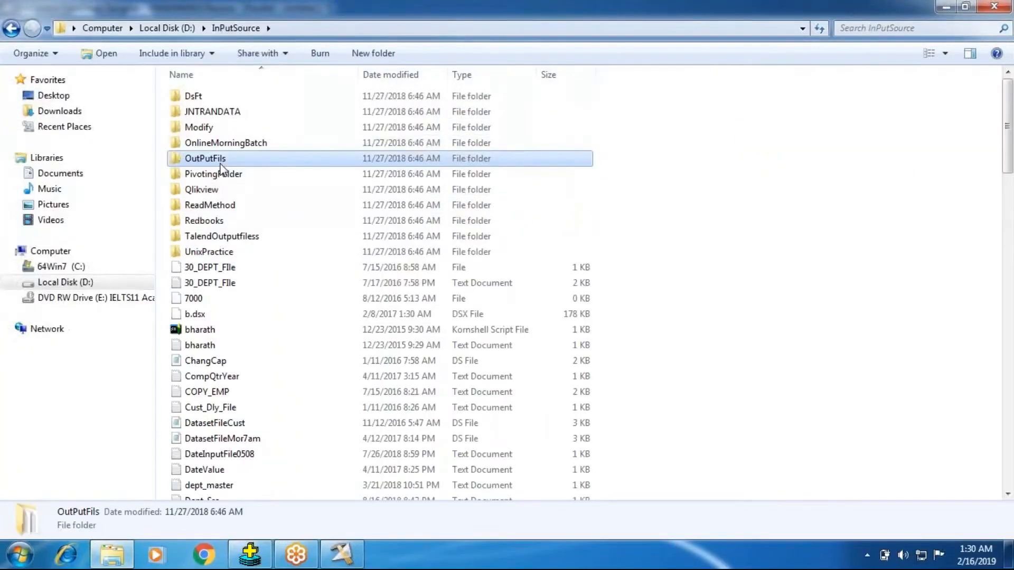
key(h)
key(h)
key(h)
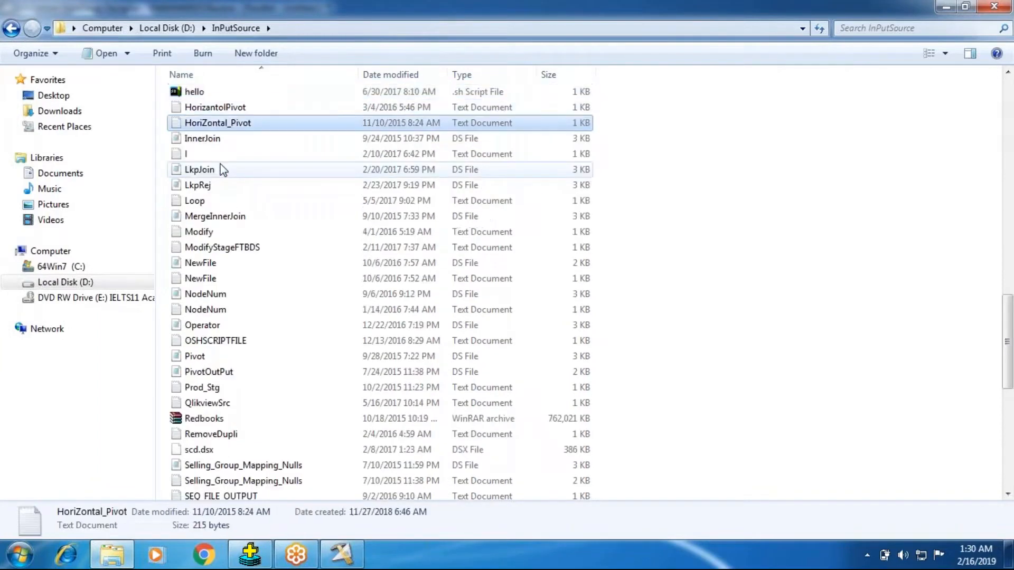
- Open the HorizantolPivot text file, examine its column headings, delimiter and rows, and close it and the folder
double_click(222, 107)
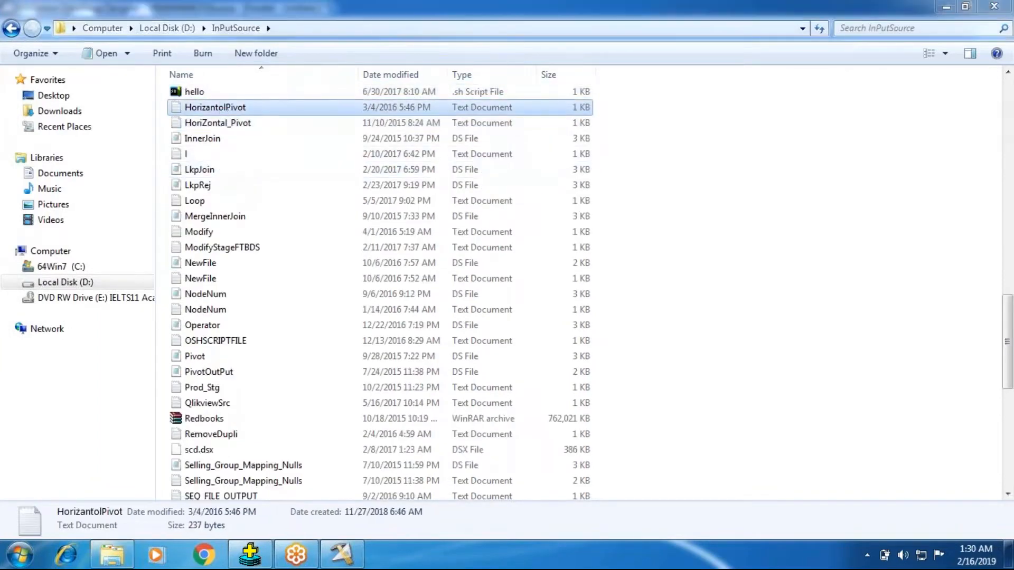
click(937, 139)
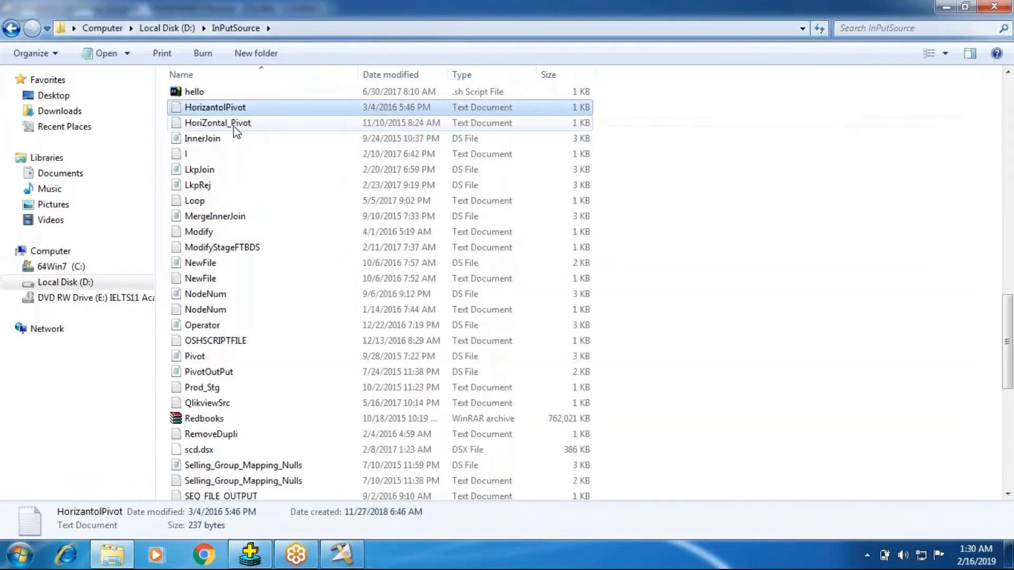
click(234, 126)
double_click(232, 111)
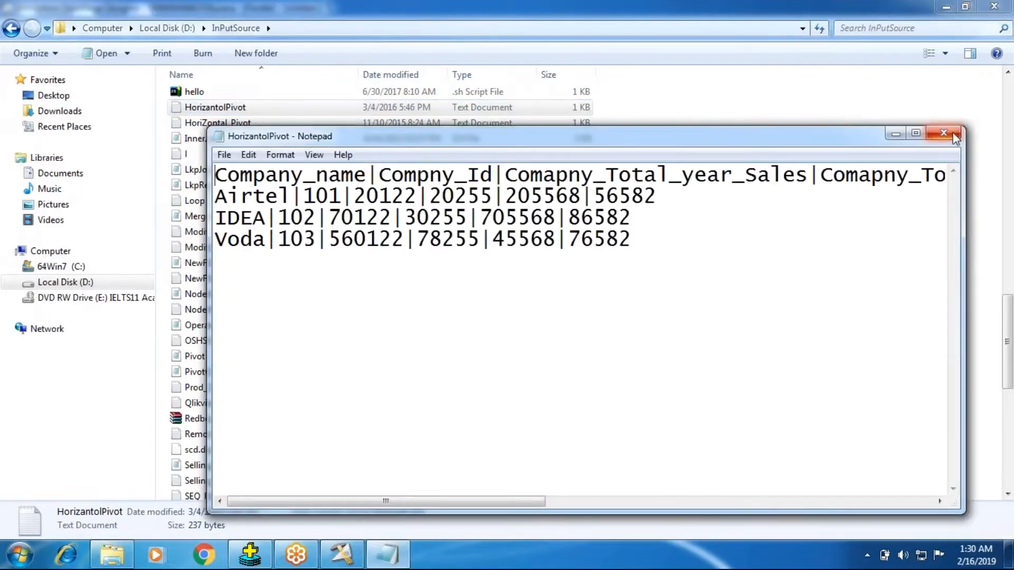
click(916, 133)
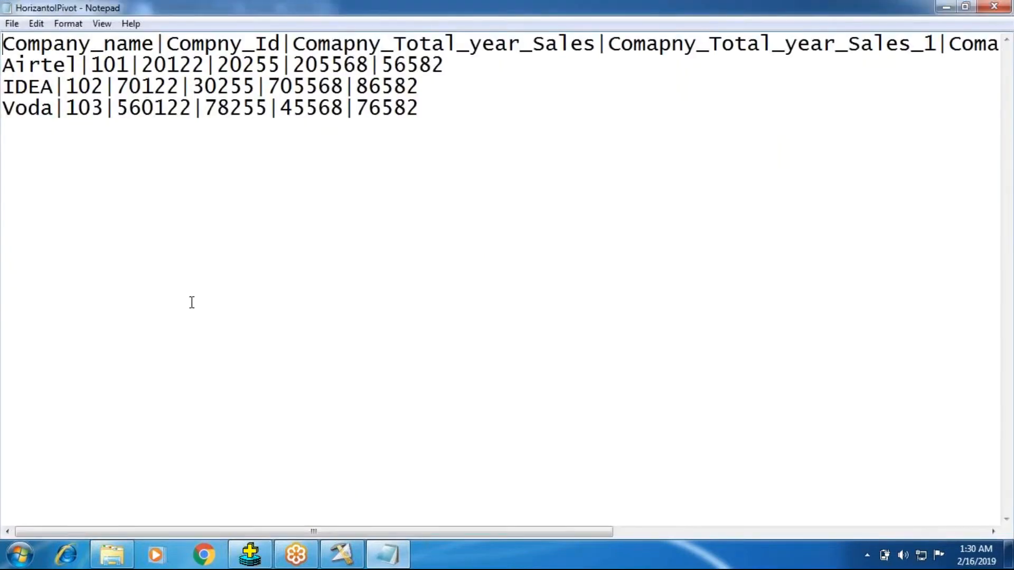
drag(420, 108, 3, 42)
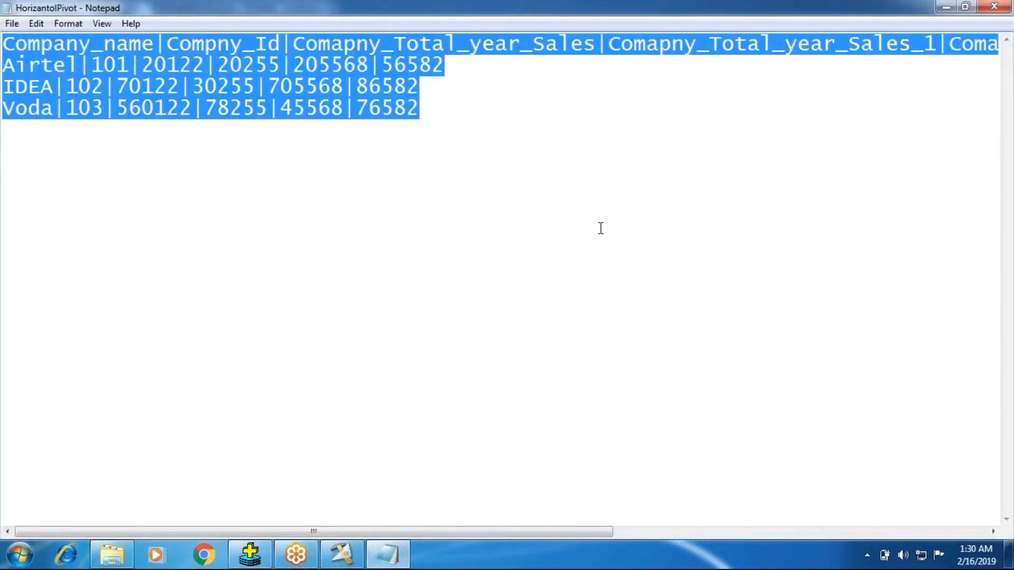
click(995, 6)
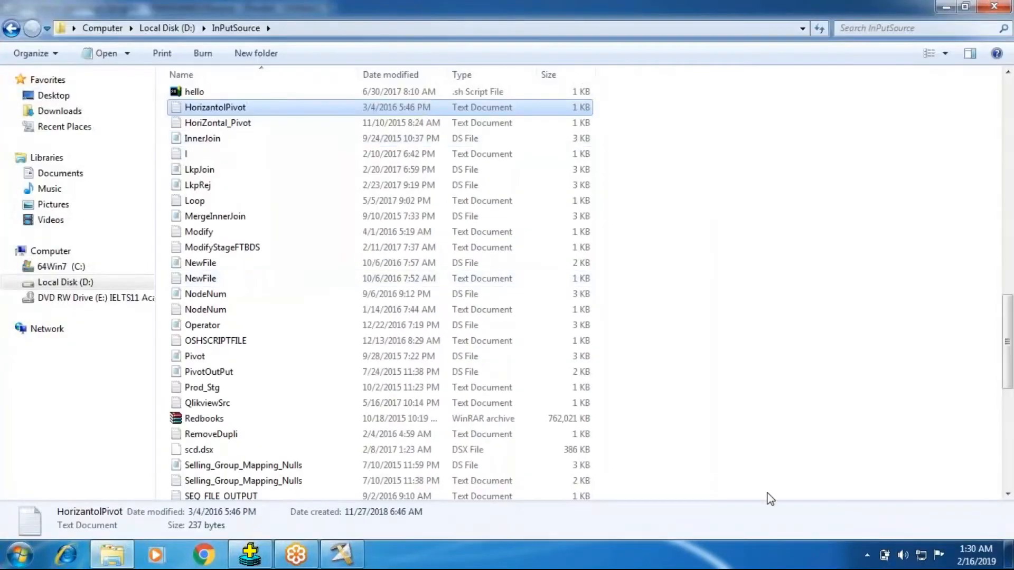
click(995, 6)
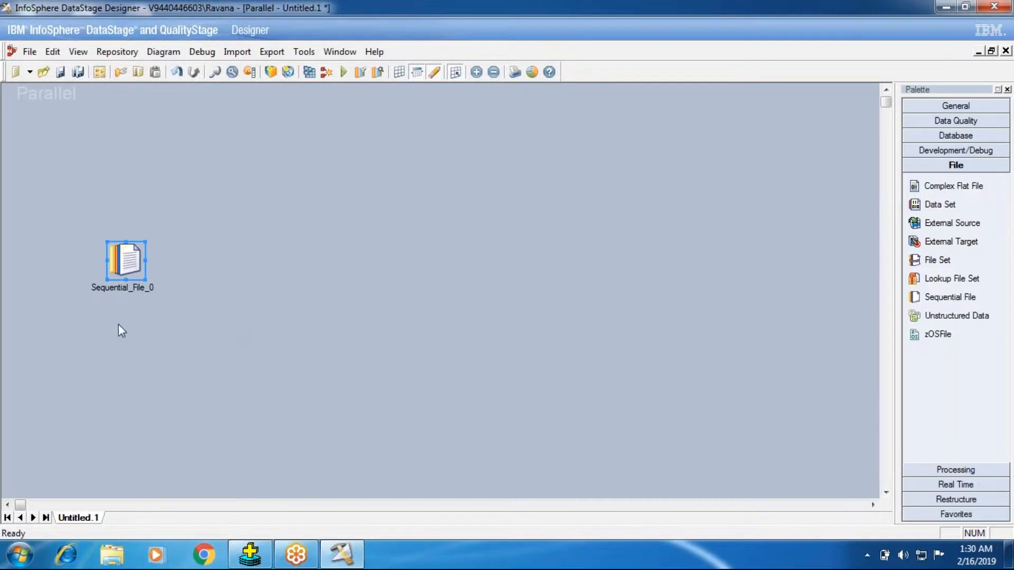
- Add a Transformer stage, link the Sequential File stage to it, and draw an output link from the Transformer
click(959, 469)
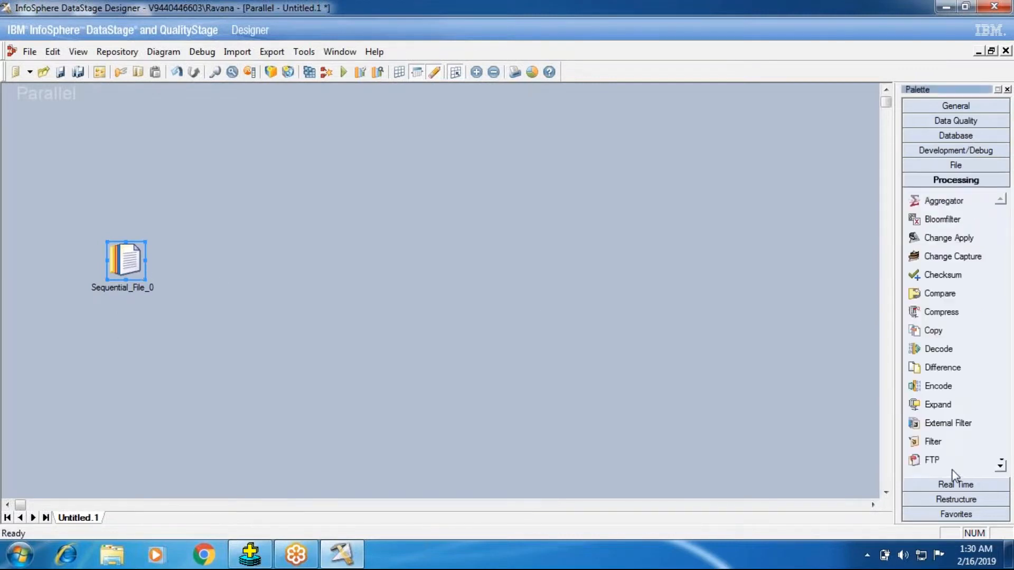
scroll(927, 349, down, 5)
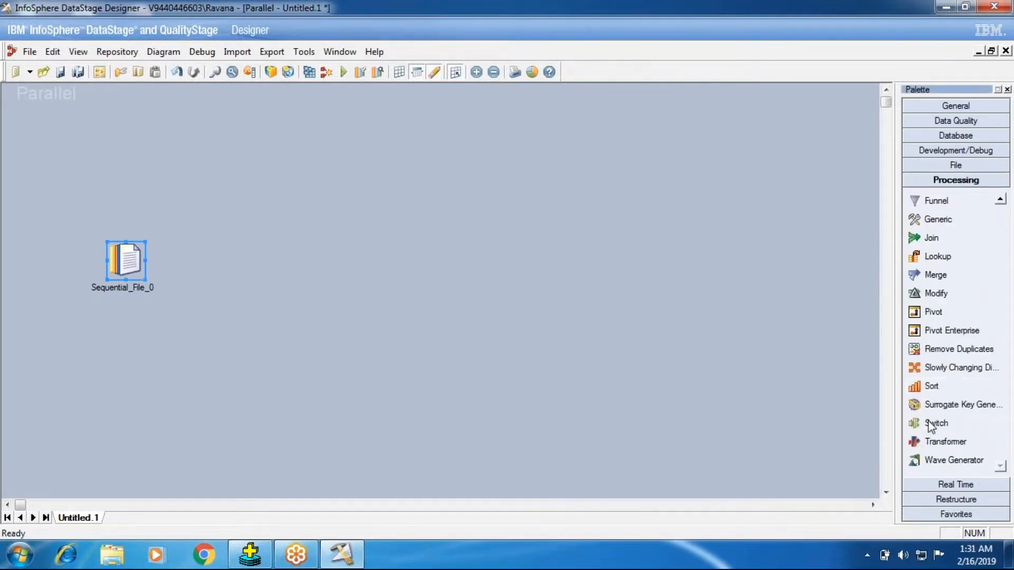
click(934, 442)
click(314, 258)
drag(127, 259, 464, 272)
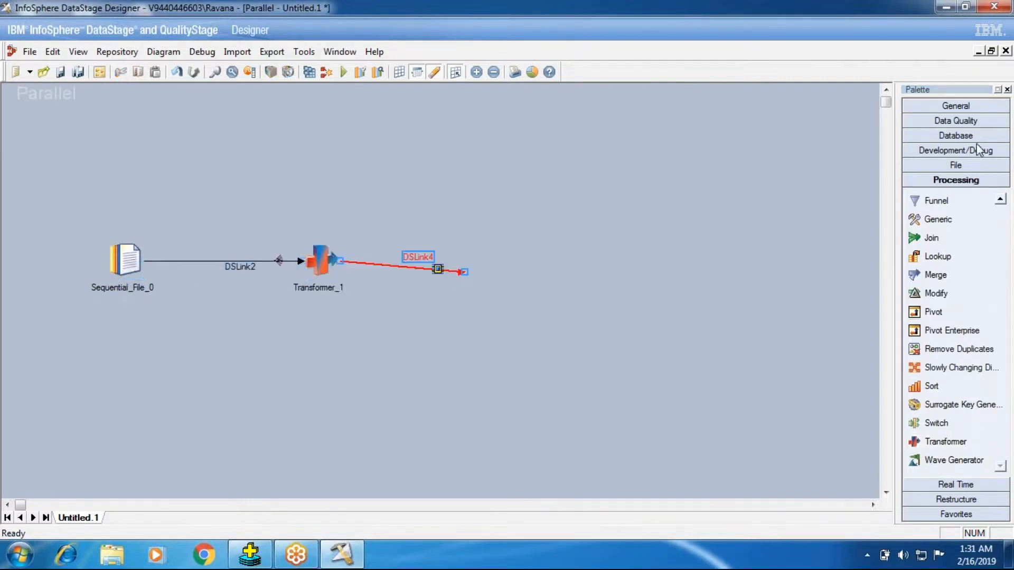
- Place a Data Set stage at the end of the Transformer's output link
click(965, 166)
click(963, 207)
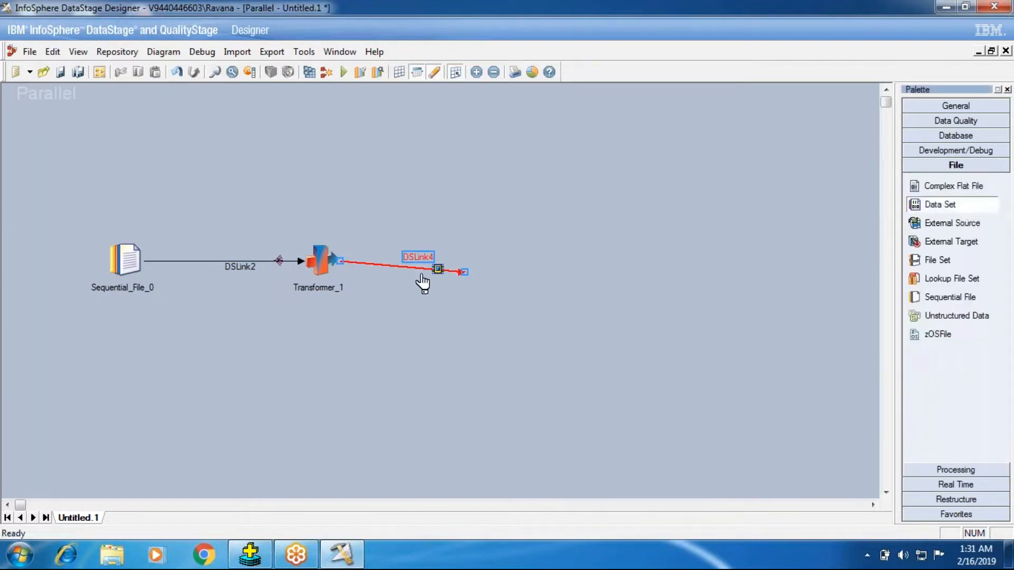
click(455, 267)
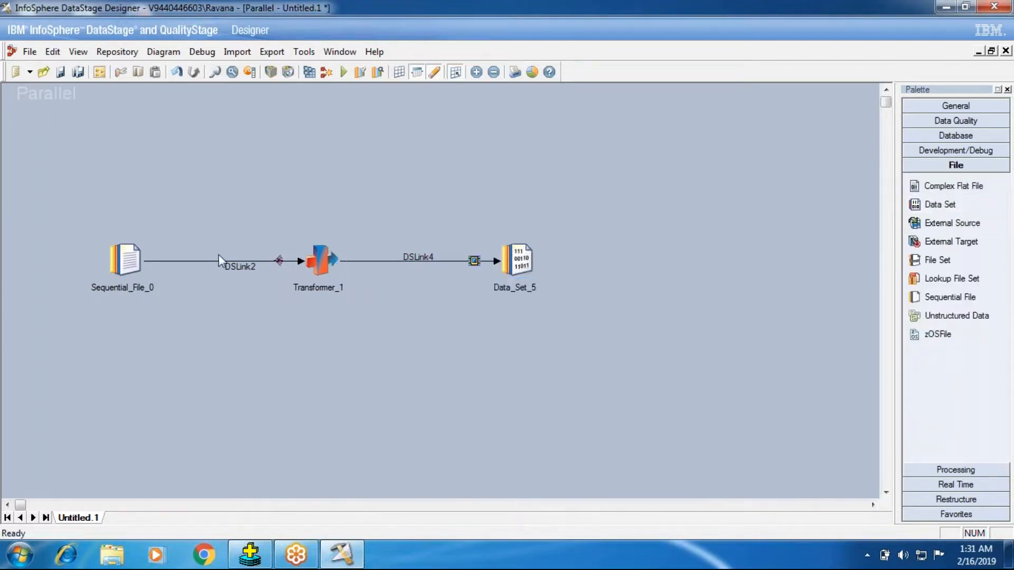
- Set the Sequential File stage's source file to D:\InPutSource\HorizantolPivot.txt by browsing the server
double_click(135, 252)
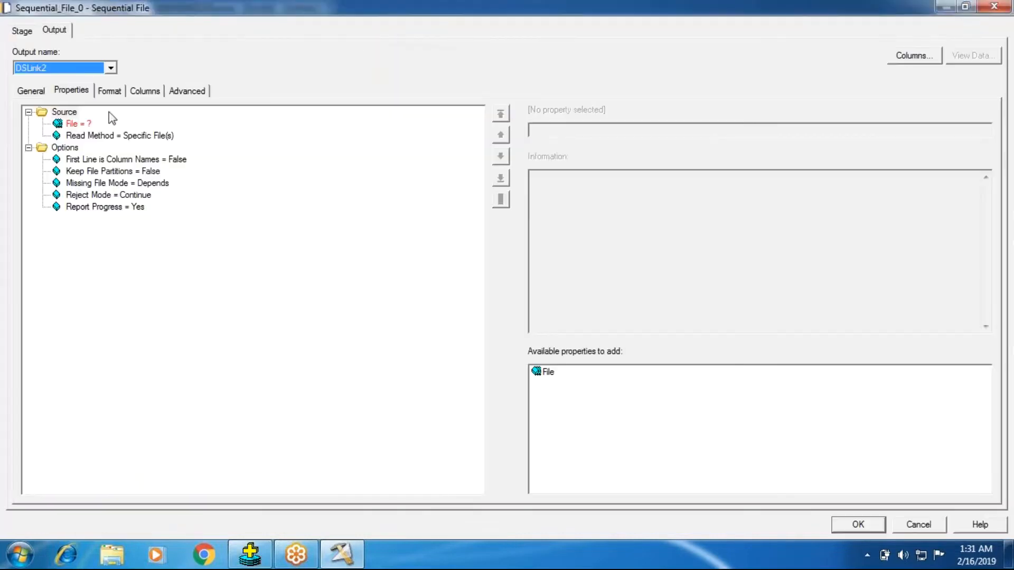
click(74, 124)
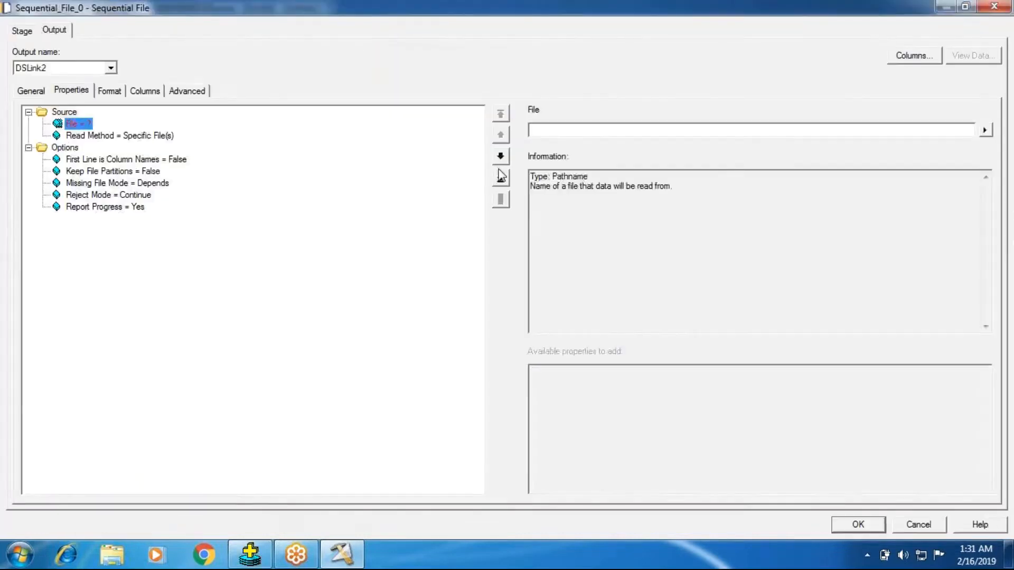
click(985, 130)
click(904, 163)
click(483, 234)
key(h)
key(h)
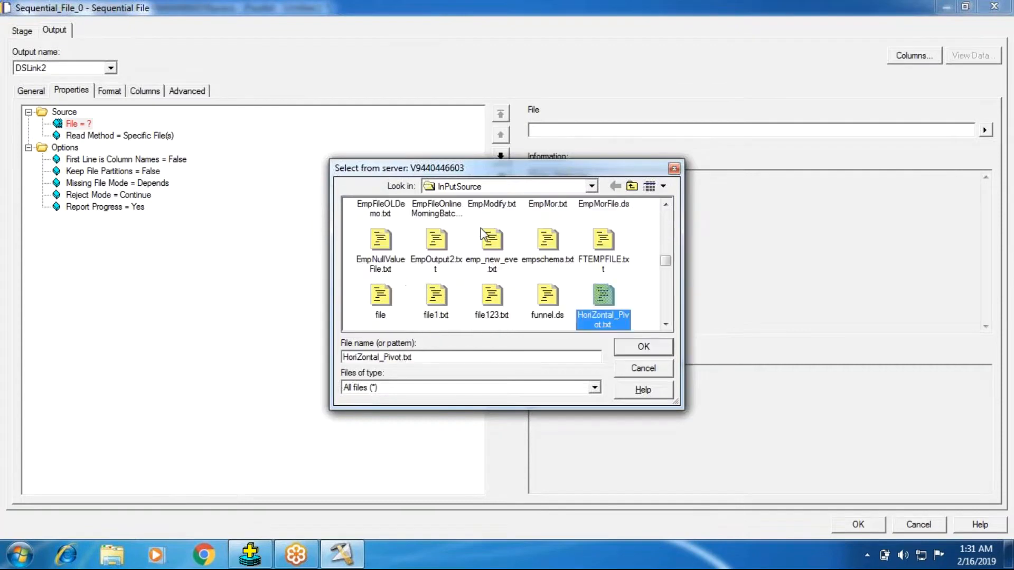
click(668, 347)
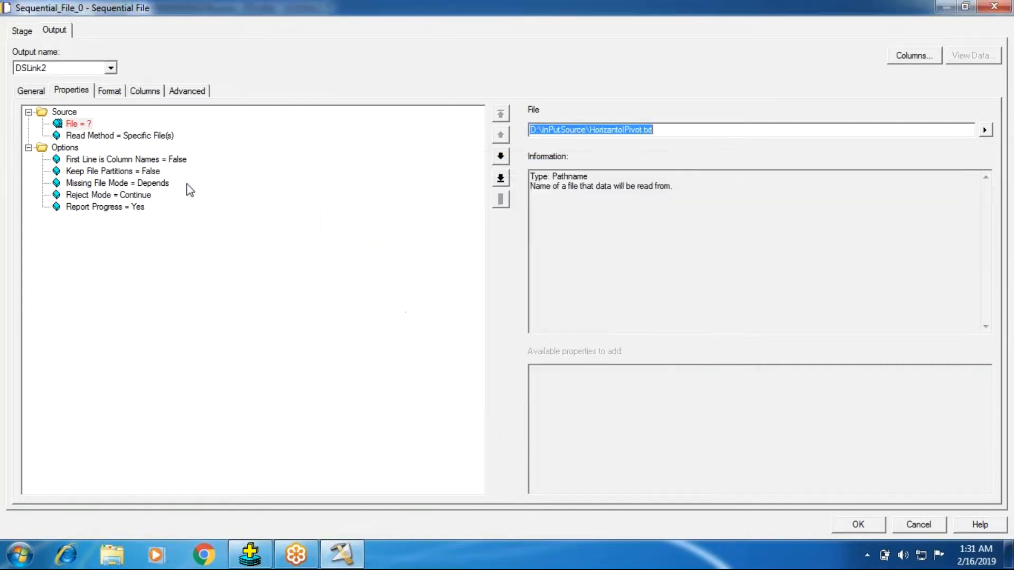
- Set First Line is Column Names to True for the source file
click(66, 160)
click(548, 134)
click(549, 148)
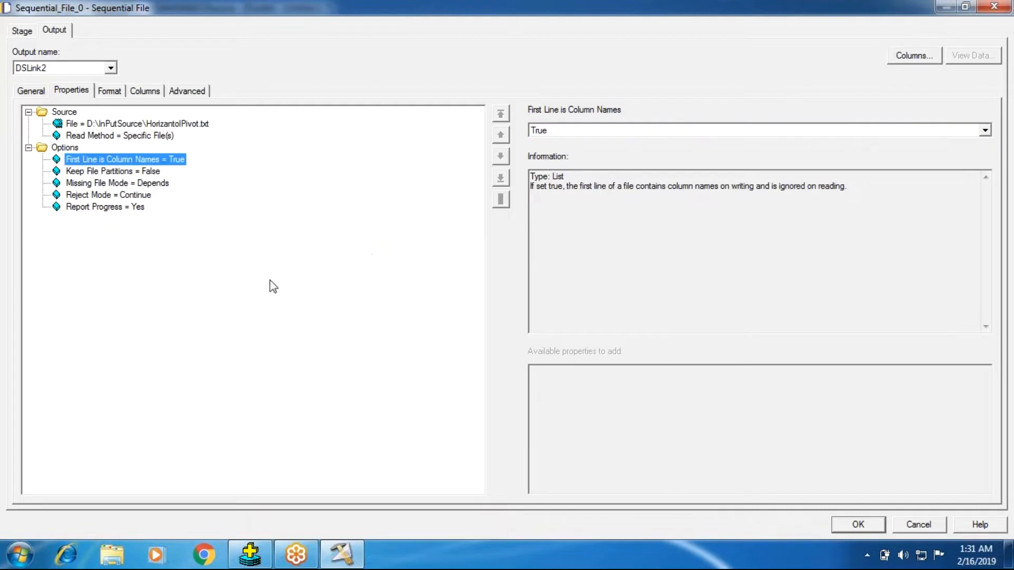
- Remove the Quote property from the source file's field defaults
click(110, 91)
right_click(100, 168)
click(130, 224)
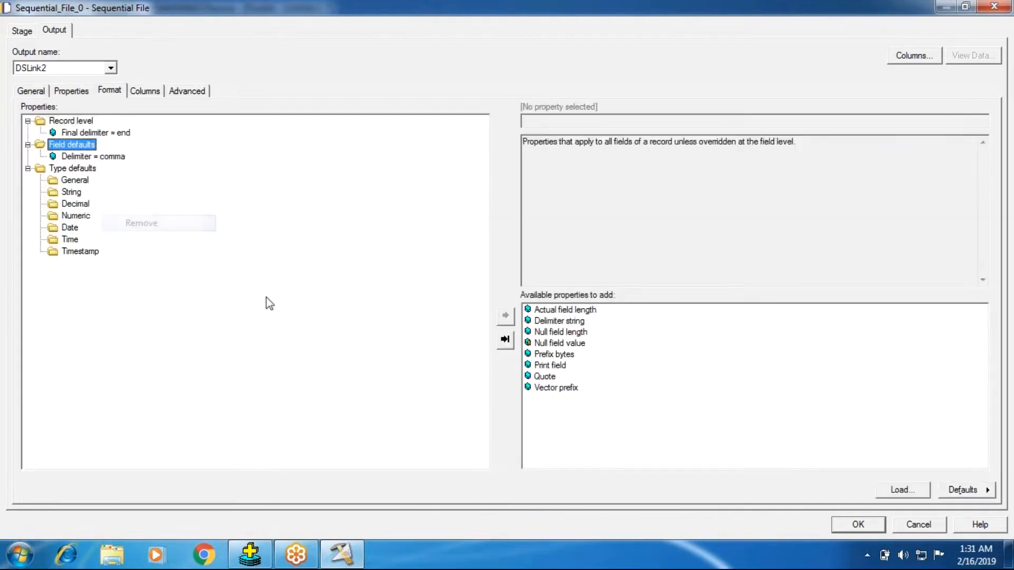
- Set the field delimiter of the source file format to the pipe character |
click(142, 91)
click(91, 92)
click(109, 91)
click(111, 157)
click(549, 121)
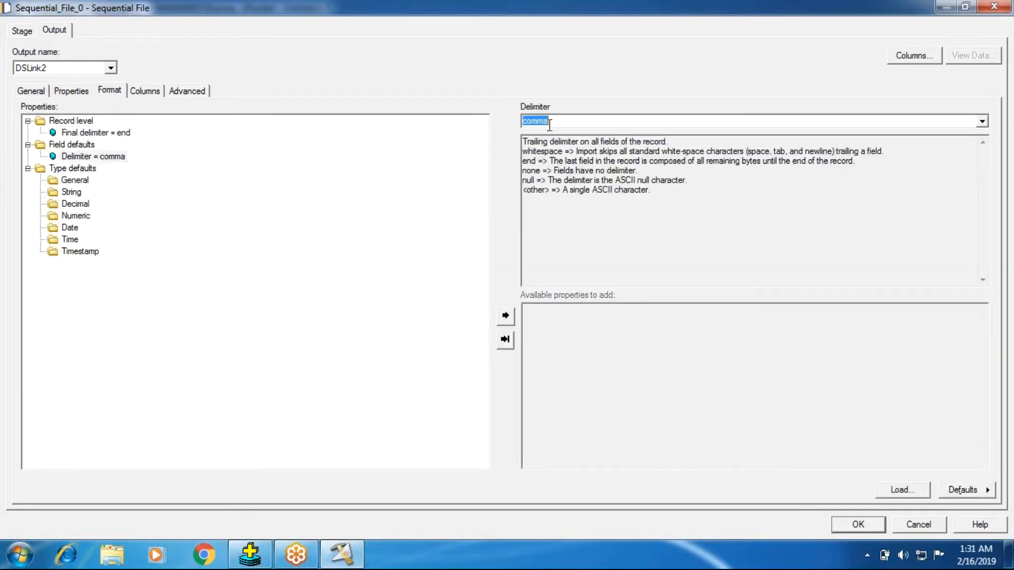
key(BackSpace)
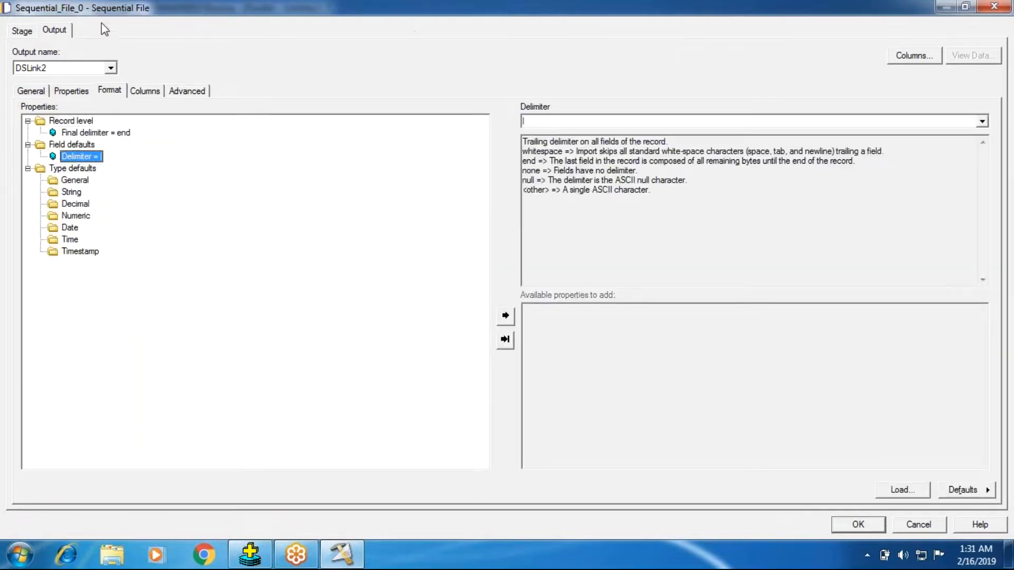
- Load all columns from the HorizantolPivot.txt table definition into the Sequential File stage and apply the stage settings
click(143, 94)
click(966, 490)
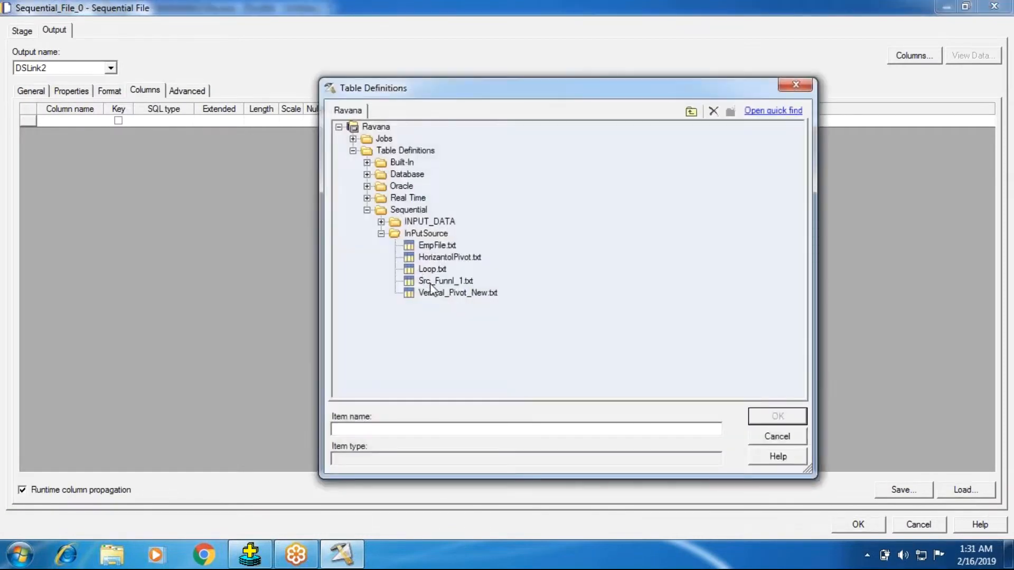
click(450, 258)
click(752, 418)
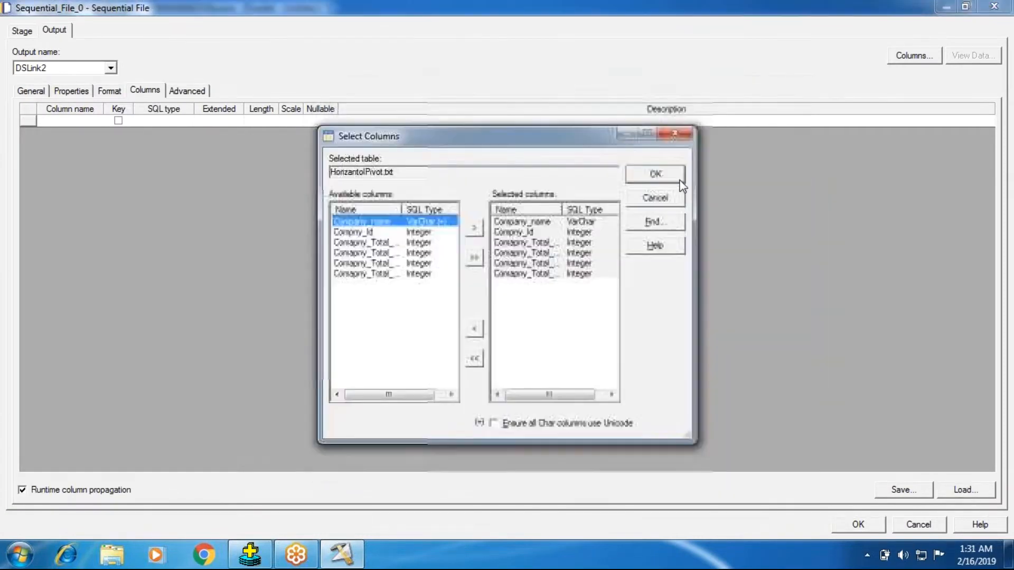
click(678, 181)
click(851, 524)
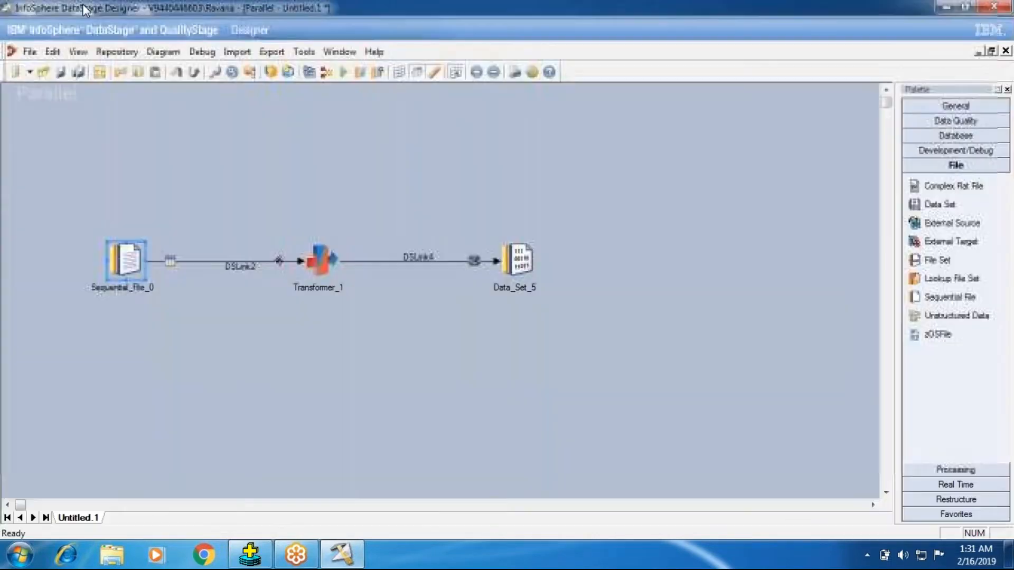
- Disable runtime column propagation for new links in the job properties
double_click(154, 208)
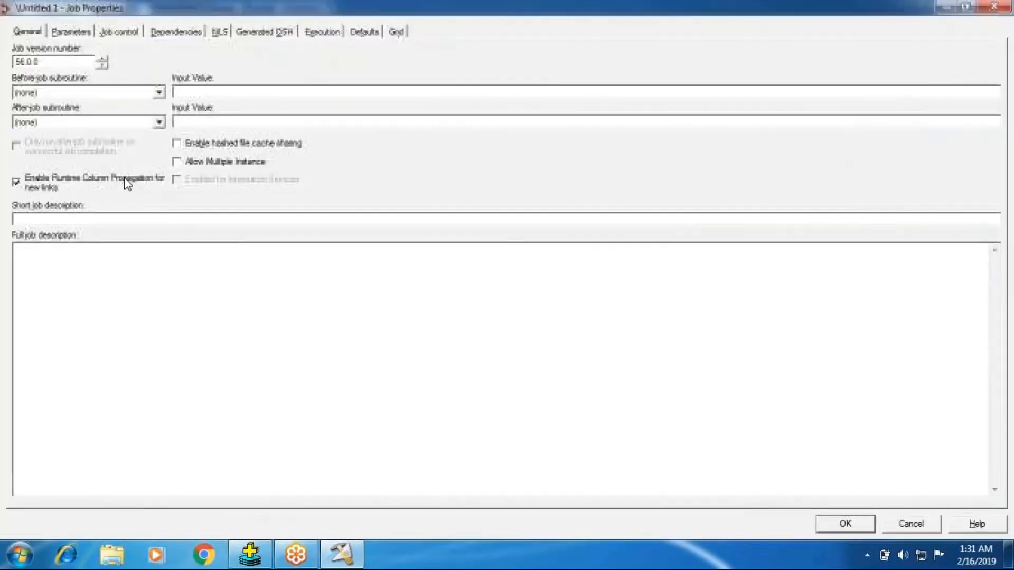
click(843, 526)
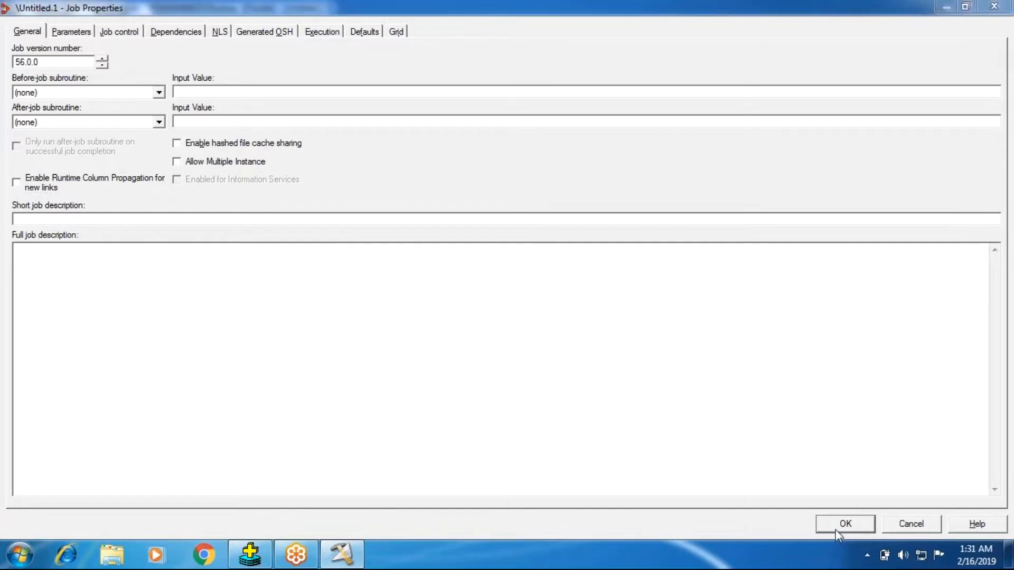
click(490, 314)
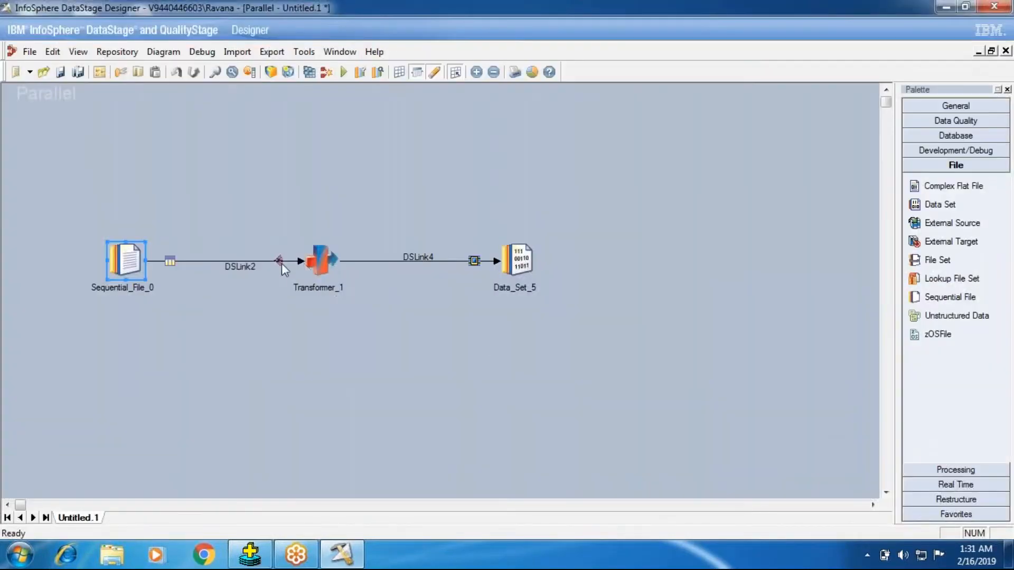
- View the Sequential File stage's data, check the company rows and yearly sales columns, and close the stage
double_click(136, 253)
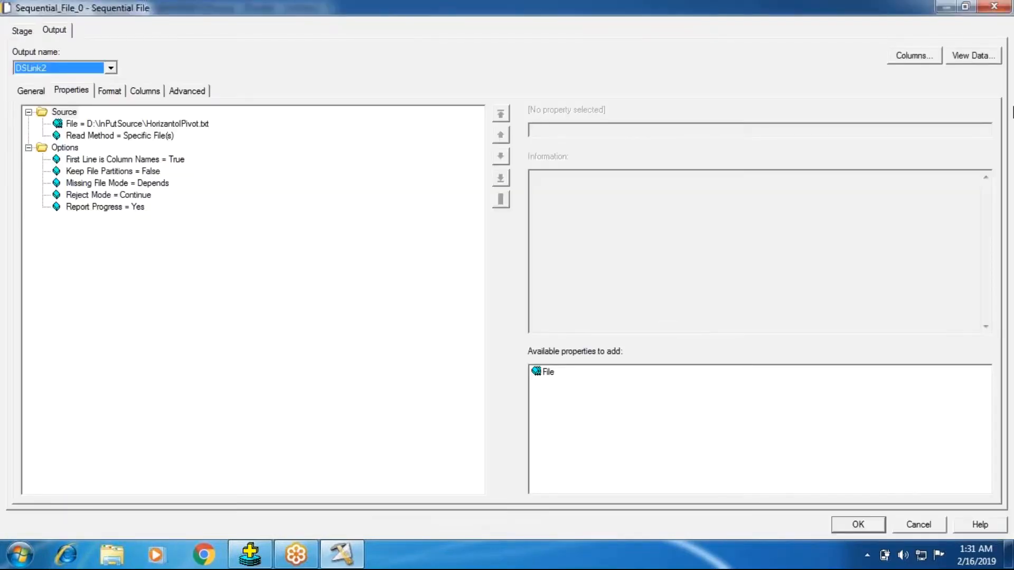
click(973, 55)
click(619, 236)
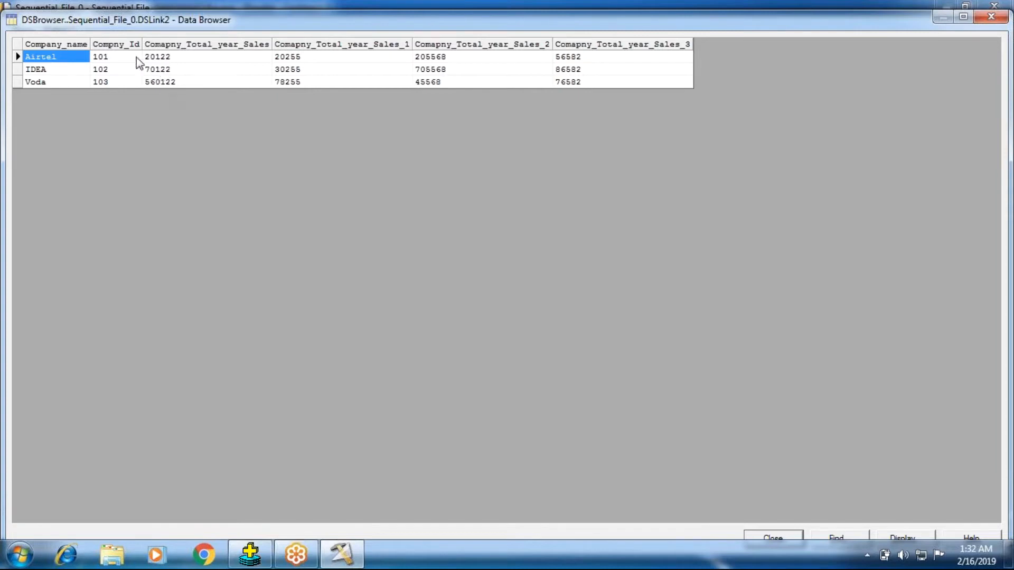
click(54, 82)
click(53, 70)
click(53, 59)
click(760, 538)
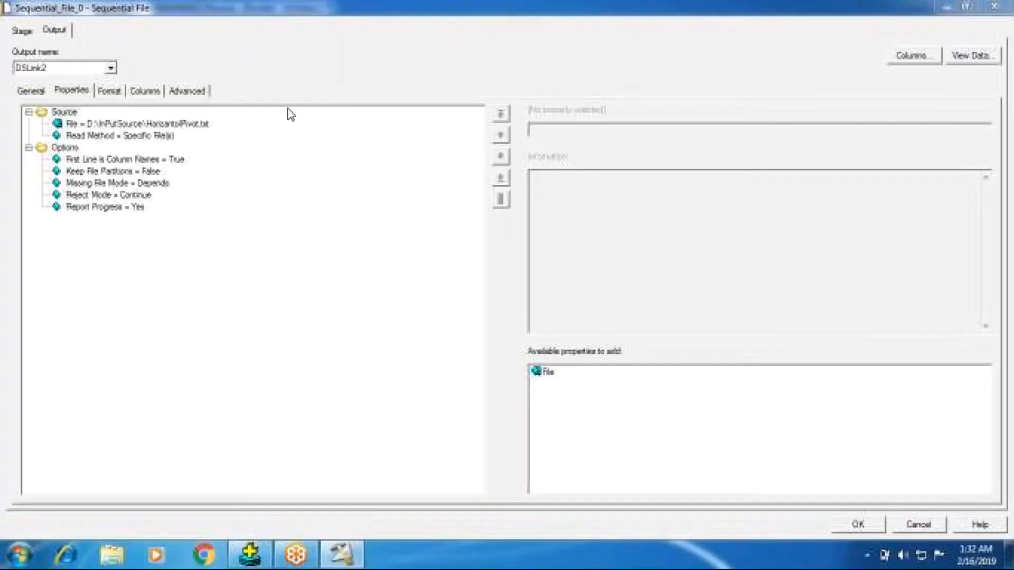
click(855, 524)
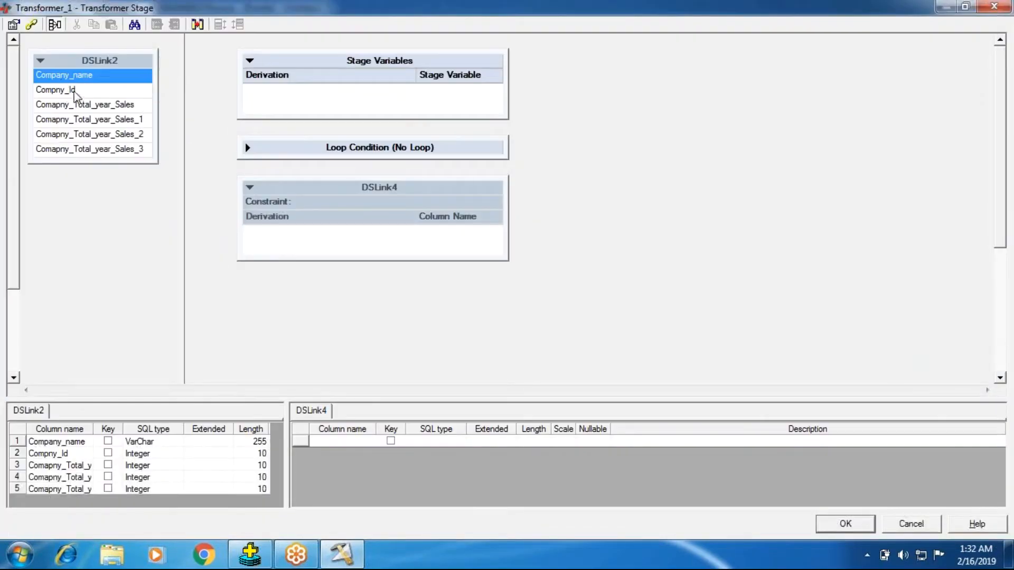
- Map the Compny_Id and Company_name input columns to the DSLink4 output link
click(74, 90)
drag(121, 89, 280, 237)
drag(121, 75, 254, 247)
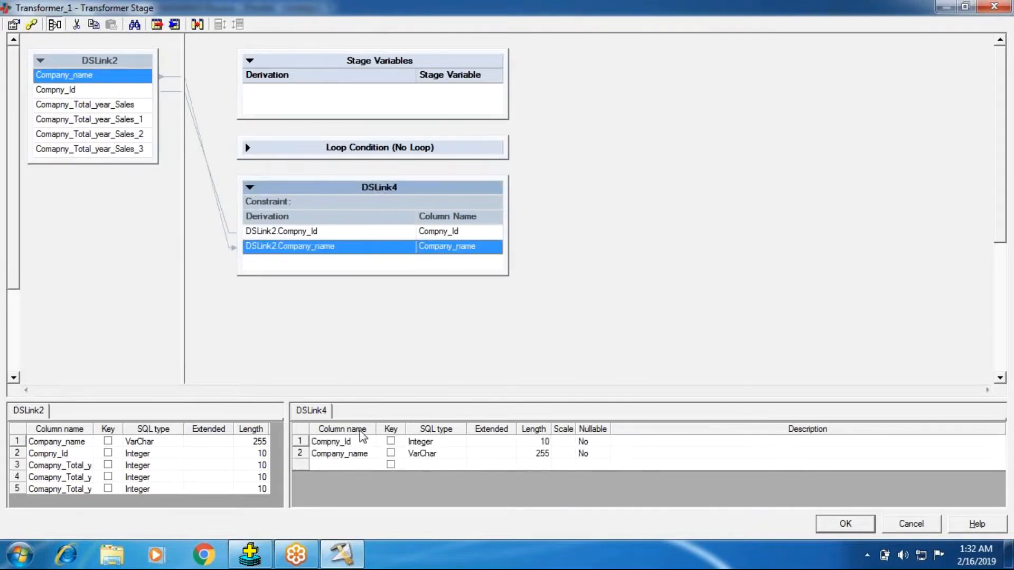
- Add an output column named ComapnyTotalSalesAmt with SQL type Integer to DSLink4
click(322, 465)
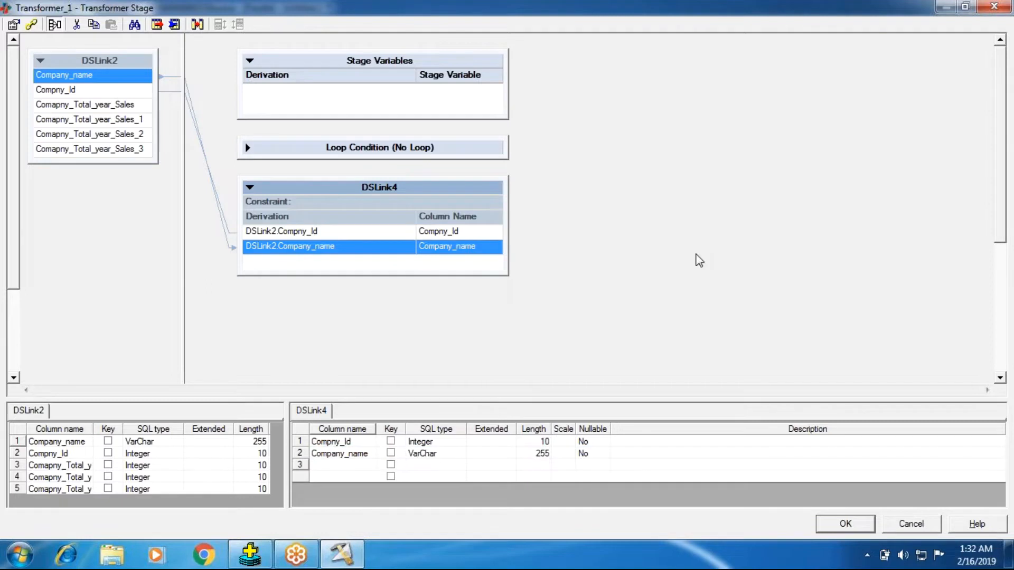
text(ComapnyuTotalSales)
click(458, 455)
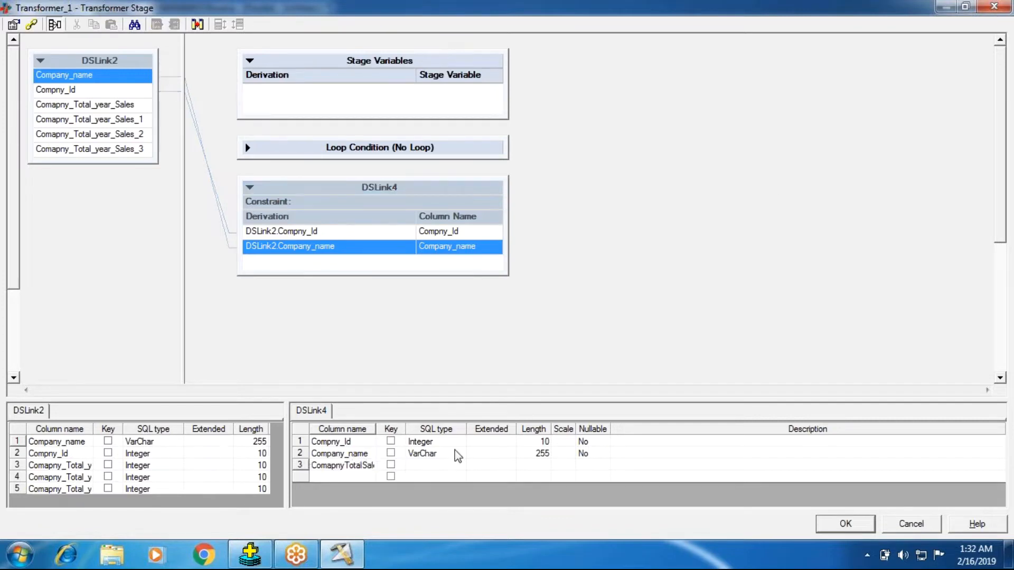
click(432, 468)
key(i)
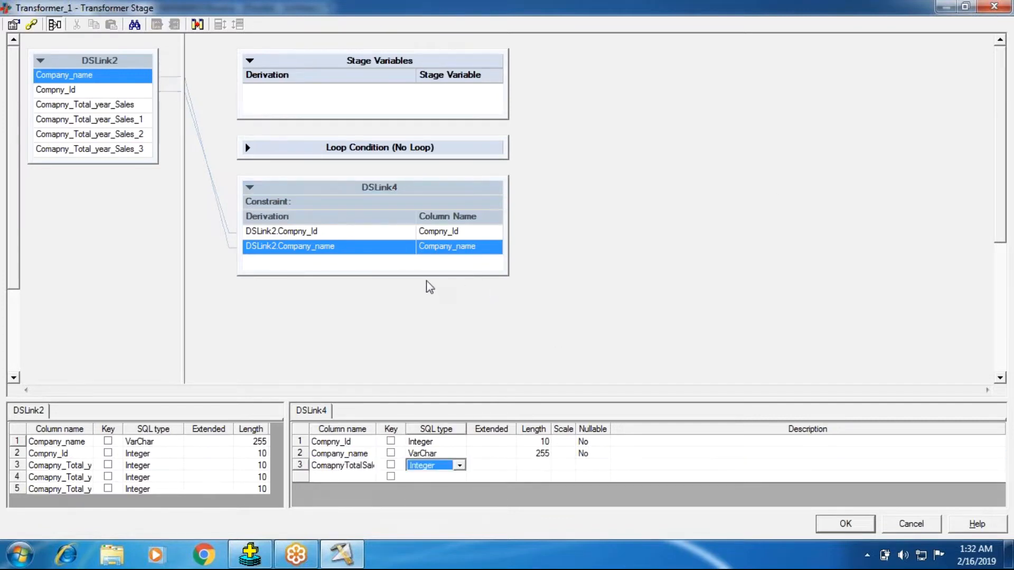
click(383, 247)
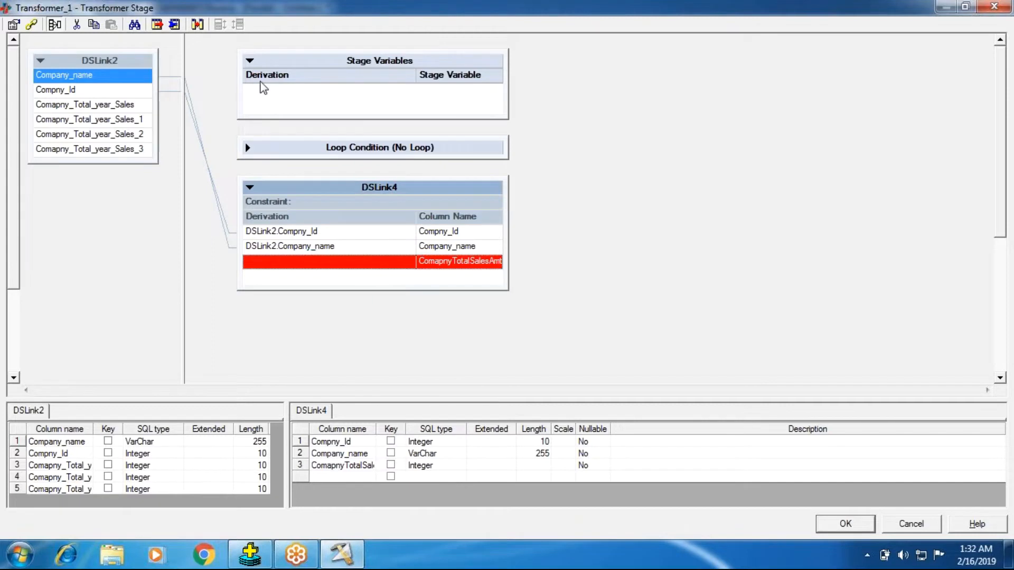
click(246, 148)
click(356, 161)
click(657, 196)
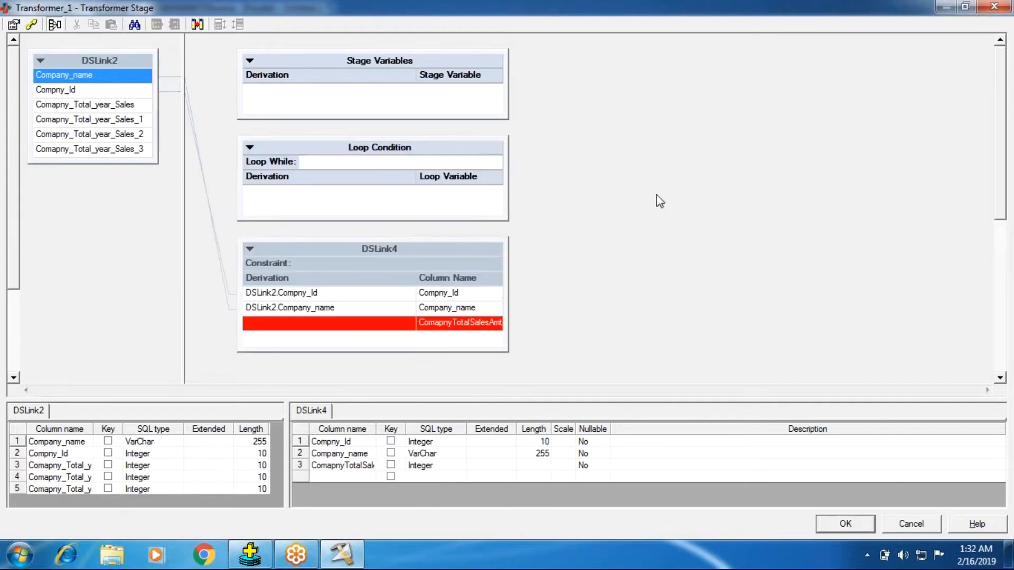
click(311, 168)
right_click(313, 186)
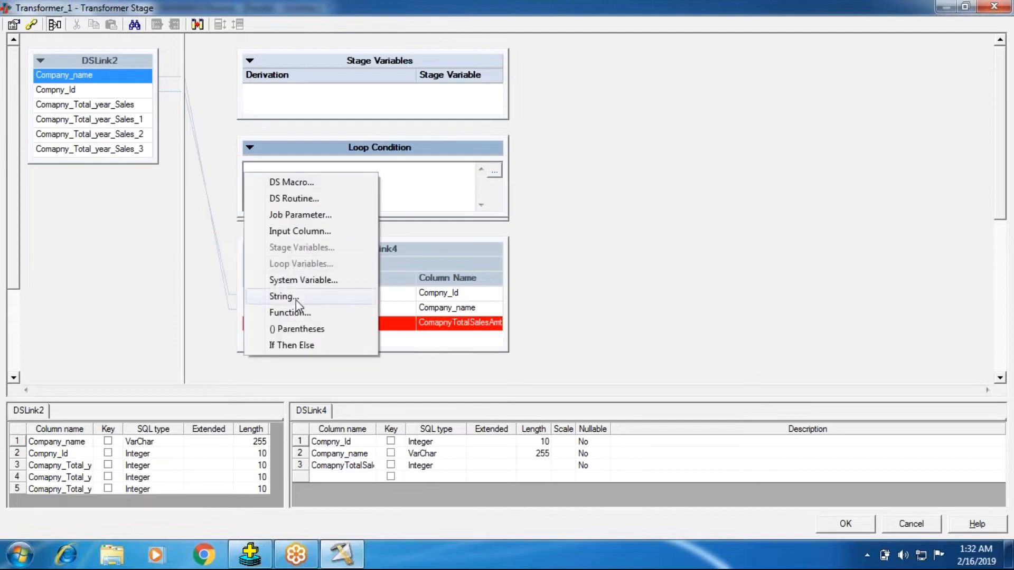
click(302, 283)
double_click(278, 203)
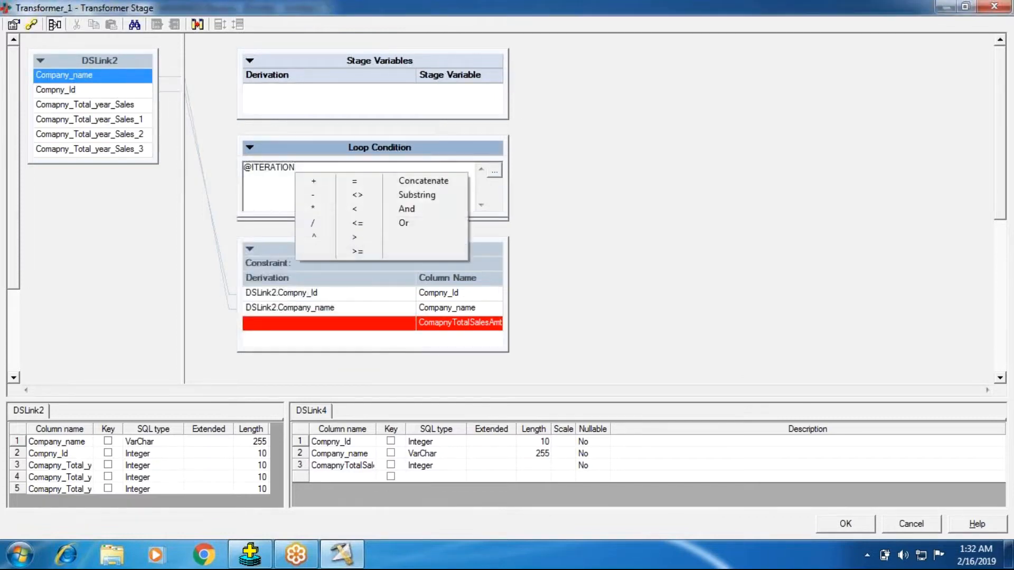
click(358, 223)
text(4)
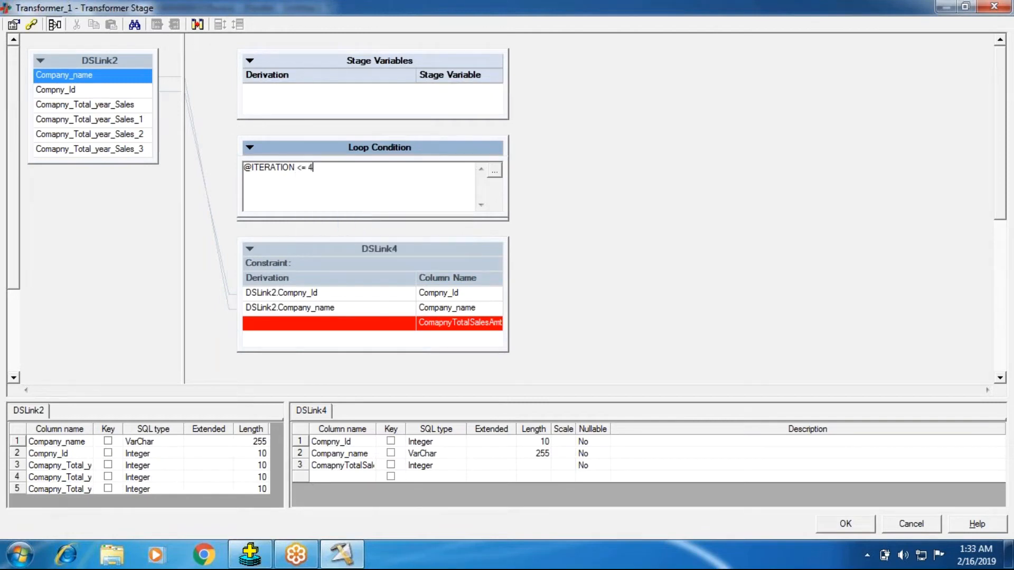
click(680, 190)
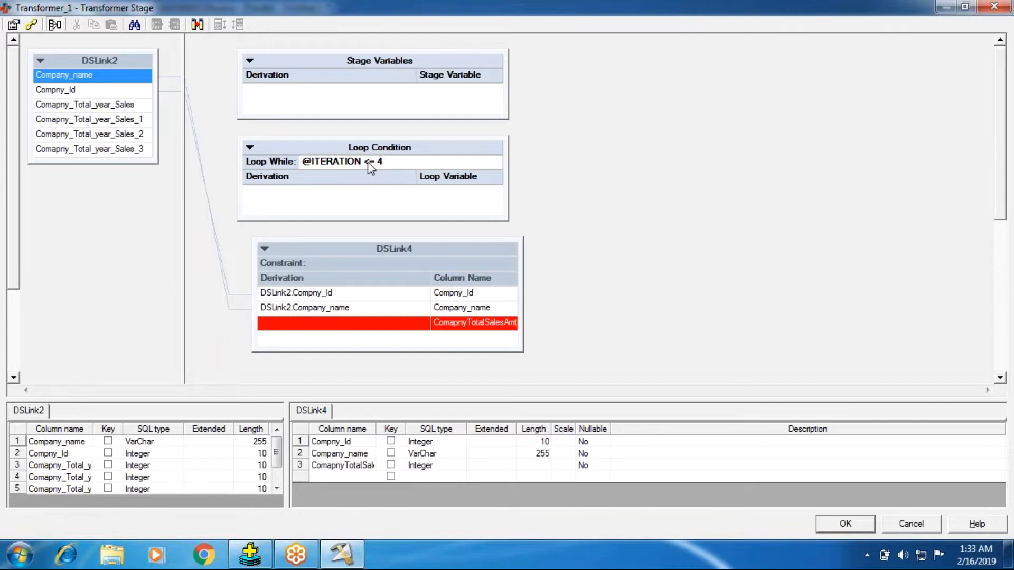
- Append a new loop variable and start its derivation with an If Then Else expression
right_click(336, 198)
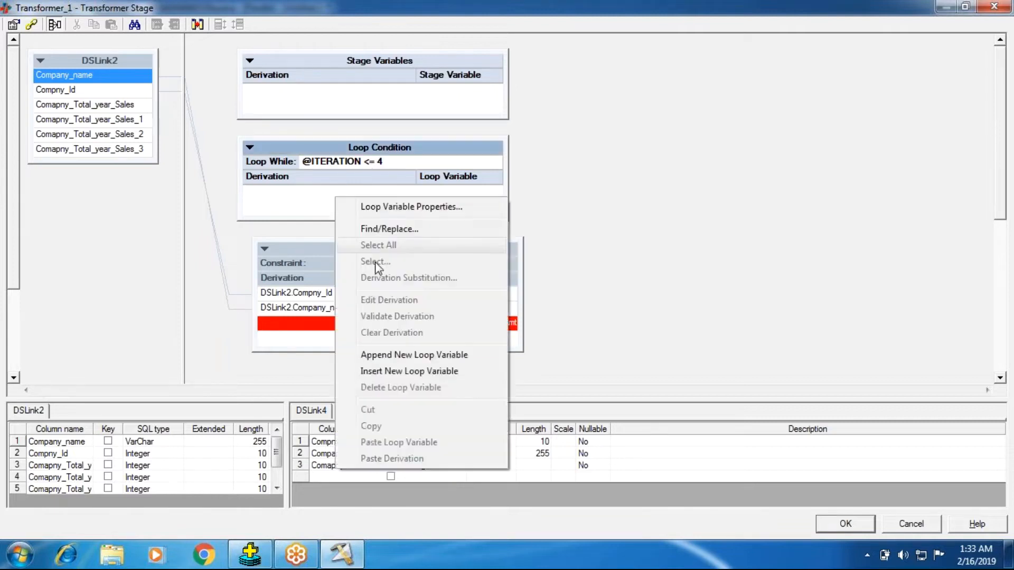
click(370, 355)
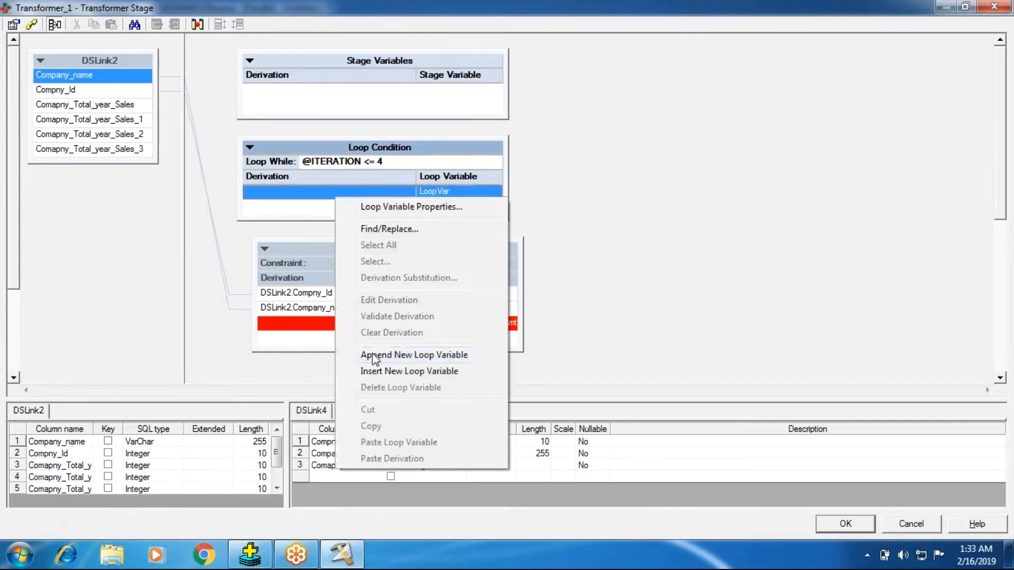
double_click(267, 189)
right_click(278, 220)
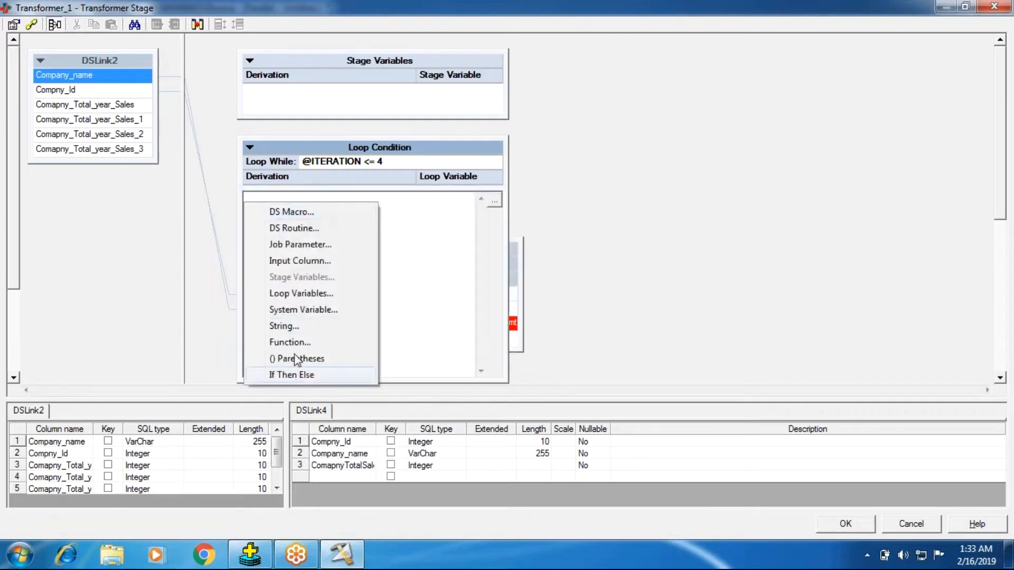
click(294, 376)
right_click(261, 224)
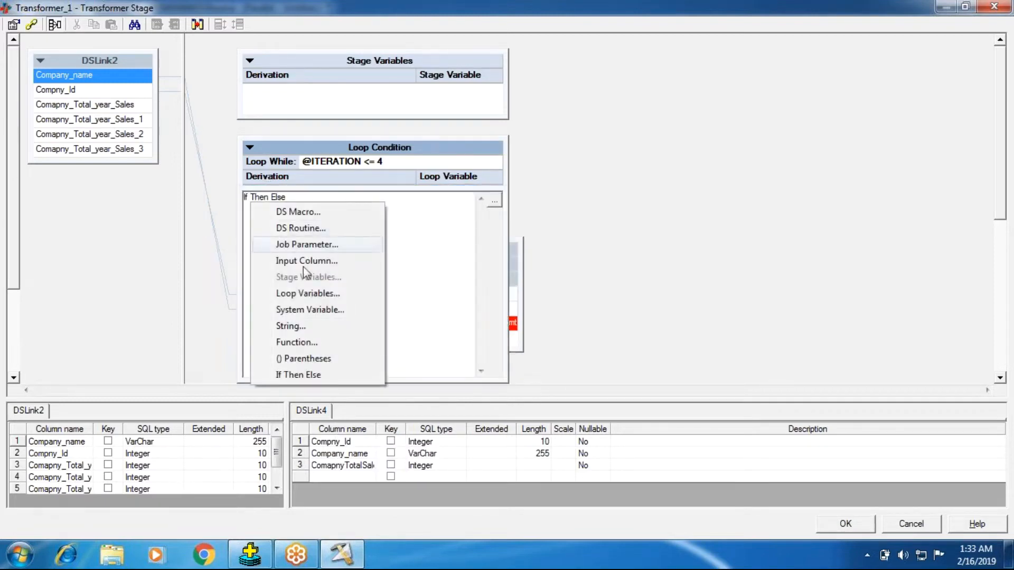
click(307, 311)
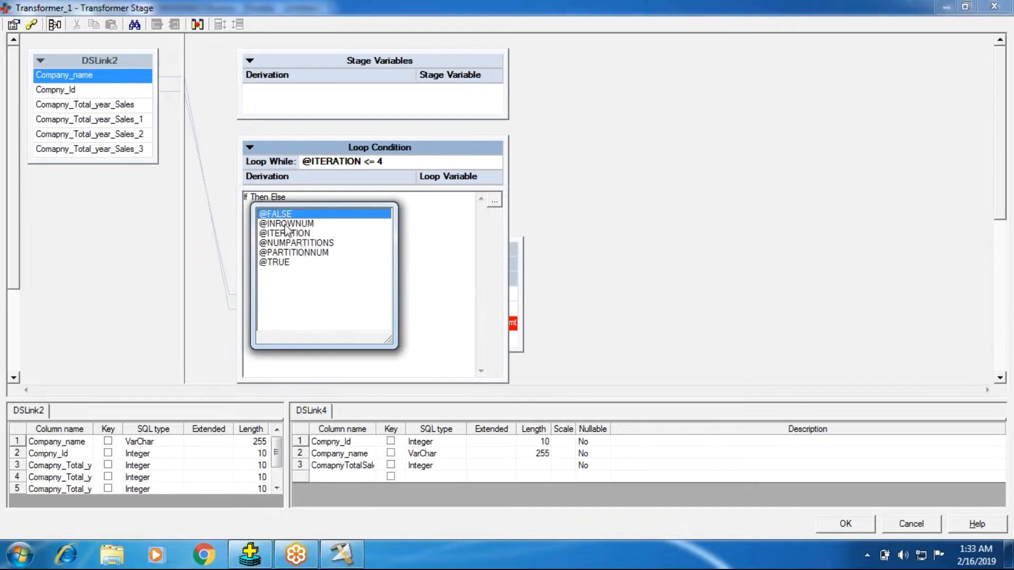
click(285, 235)
double_click(285, 236)
text(= 1)
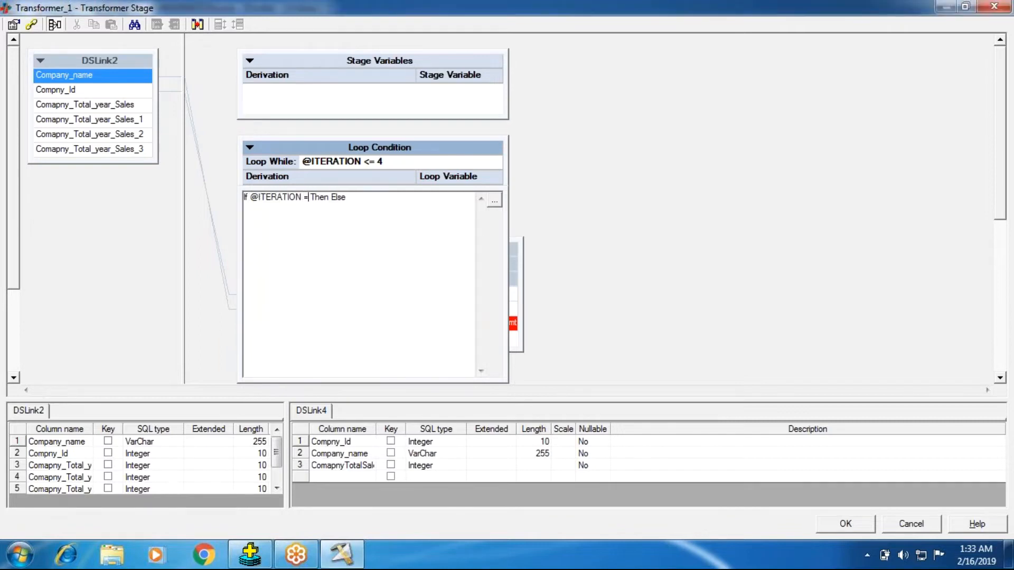
click(336, 197)
right_click(338, 201)
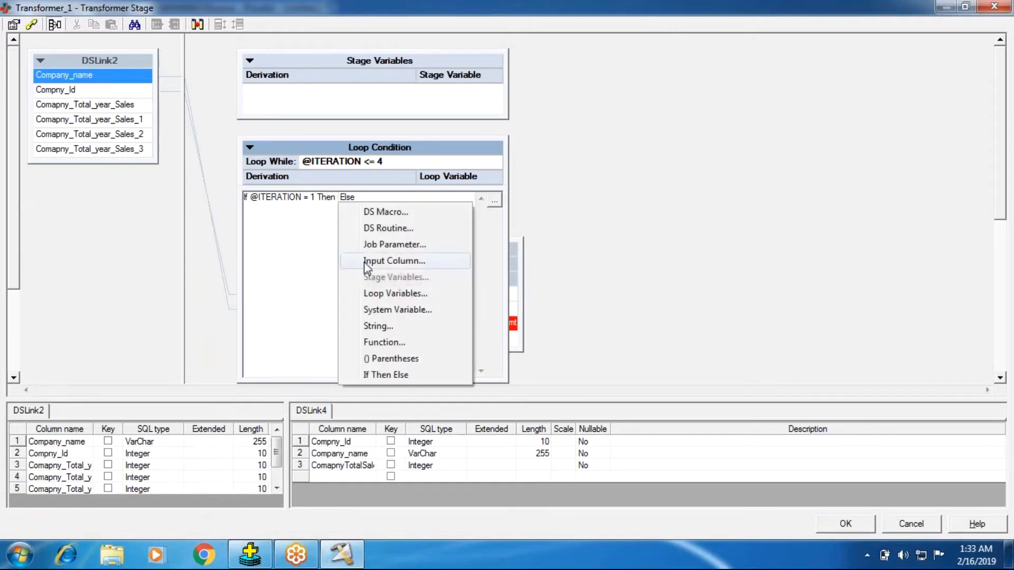
click(395, 261)
double_click(389, 227)
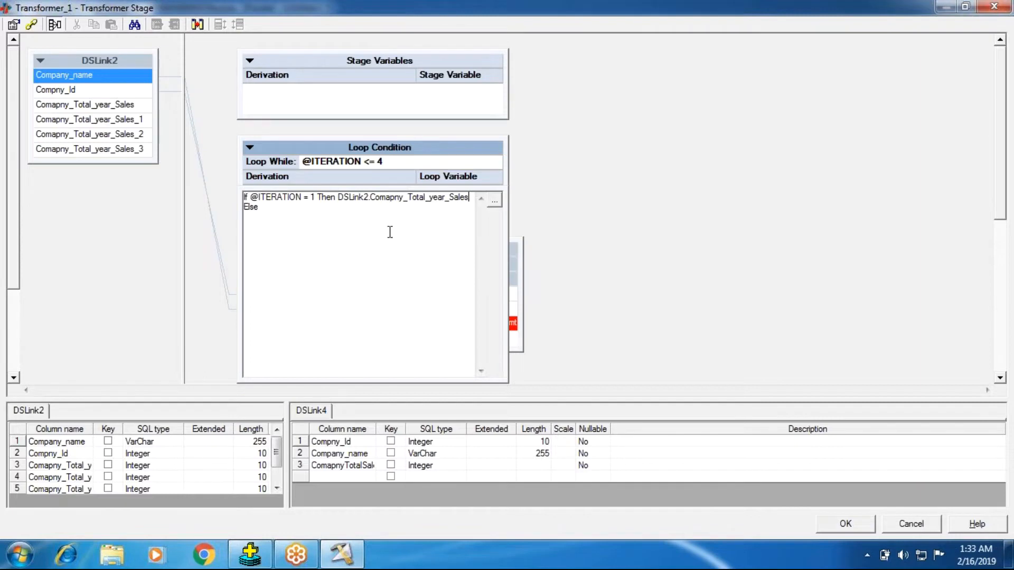
right_click(262, 207)
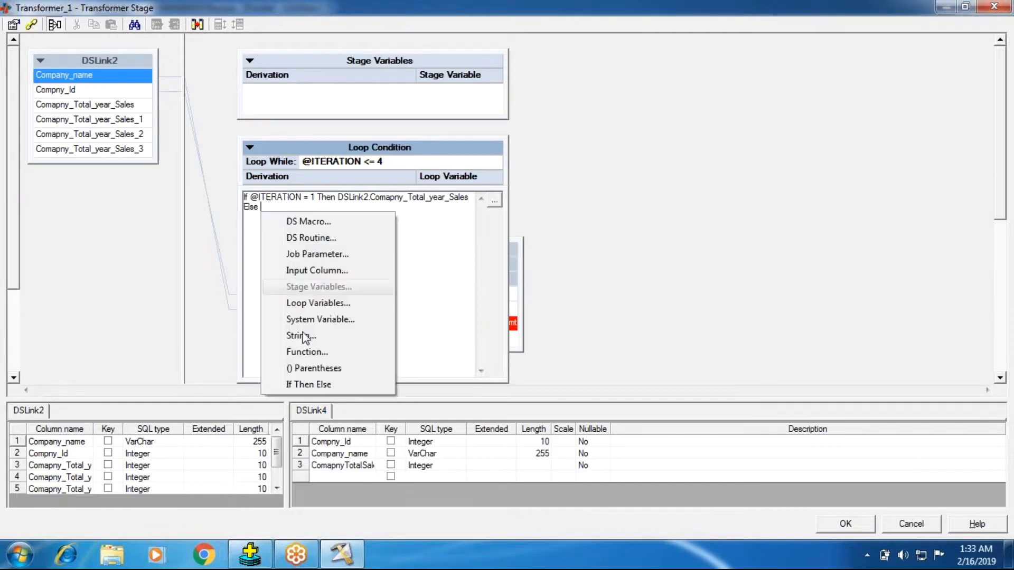
click(305, 388)
right_click(296, 272)
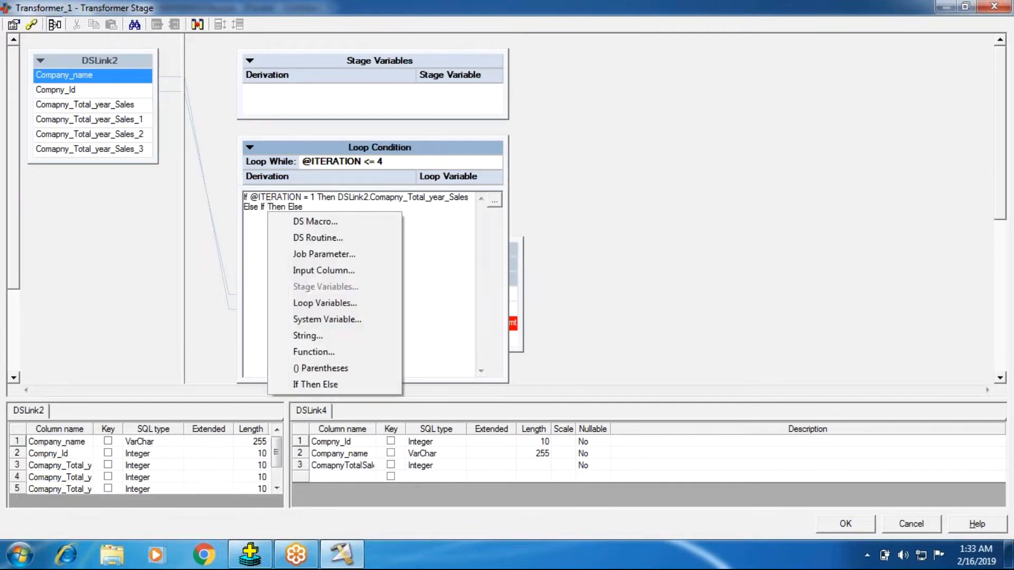
click(317, 319)
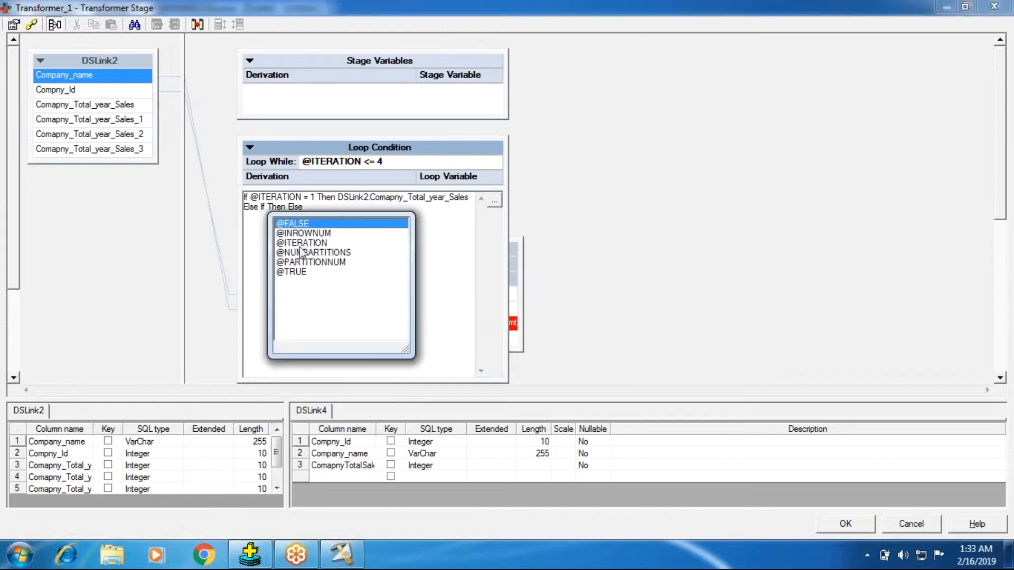
click(301, 244)
double_click(301, 244)
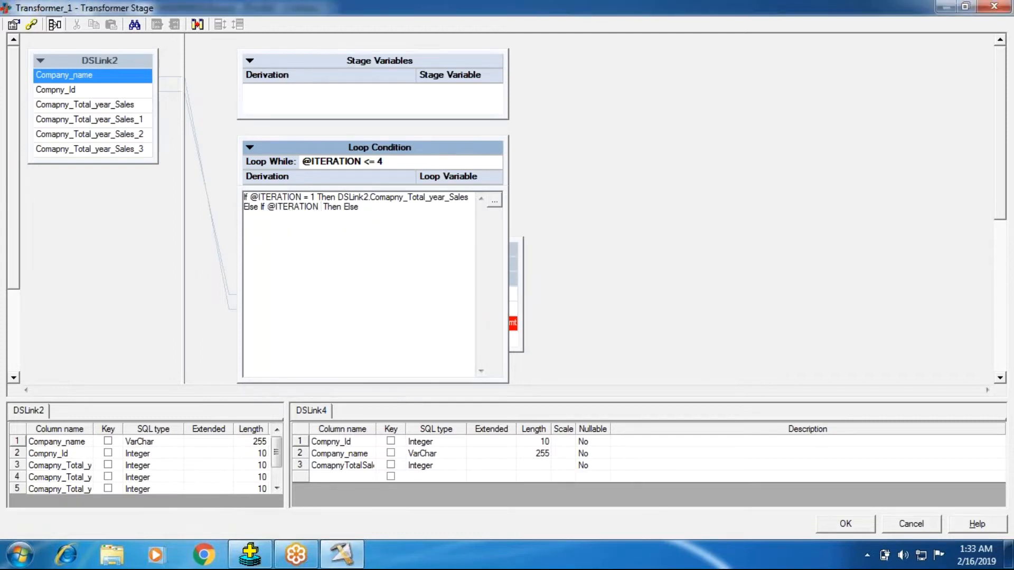
right_click(320, 213)
click(379, 226)
text(2)
right_click(321, 272)
click(384, 269)
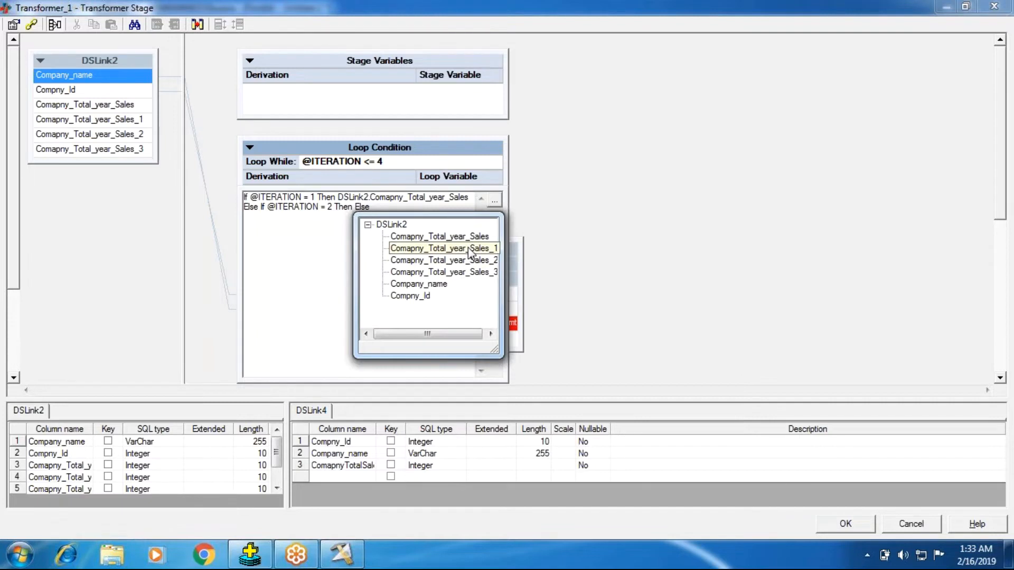
click(408, 250)
click(404, 217)
right_click(404, 221)
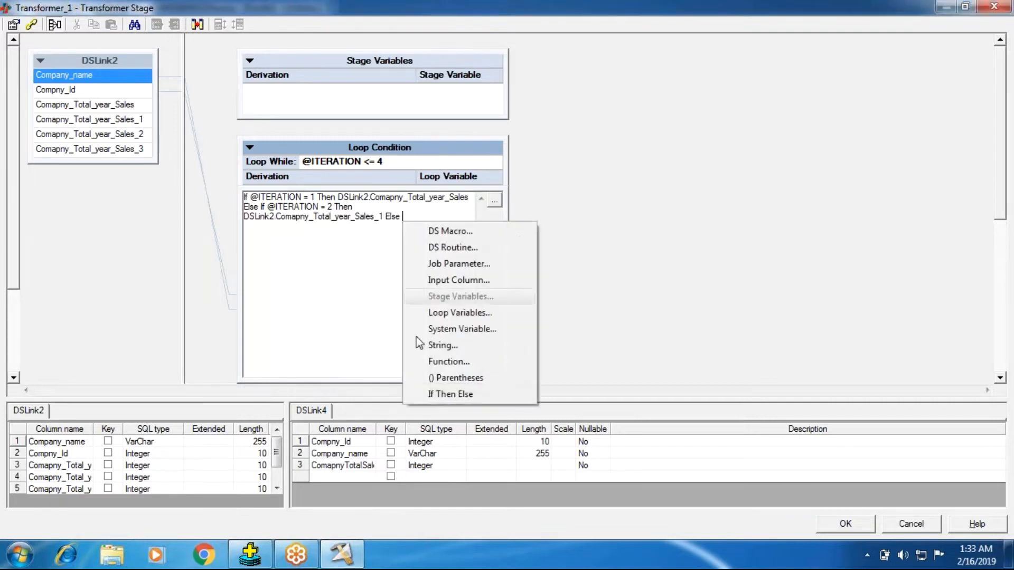
click(417, 385)
key(Delete)
key(BackSpace)
key(BackSpace)
right_click(424, 221)
click(435, 394)
right_click(411, 222)
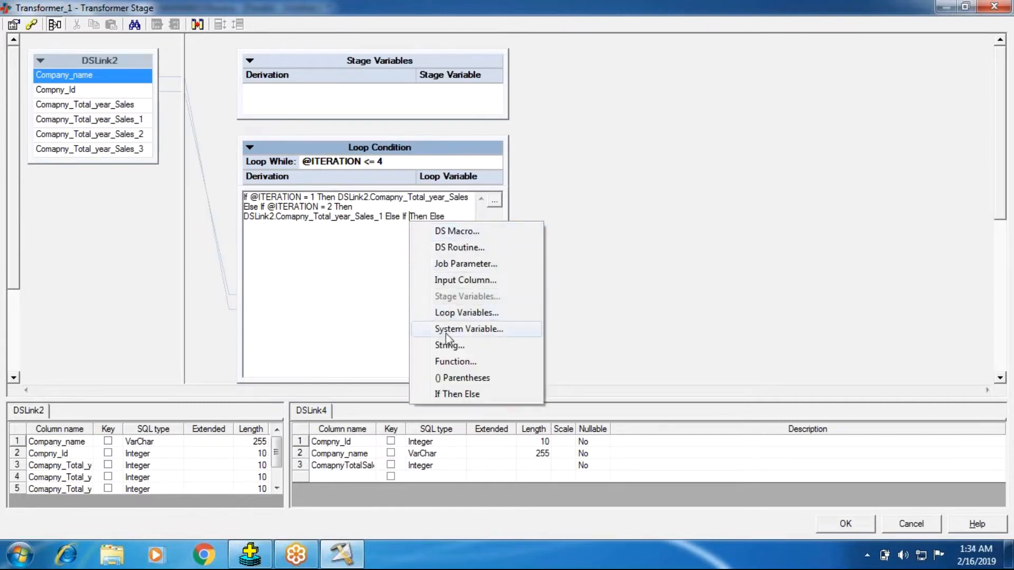
click(448, 331)
double_click(440, 253)
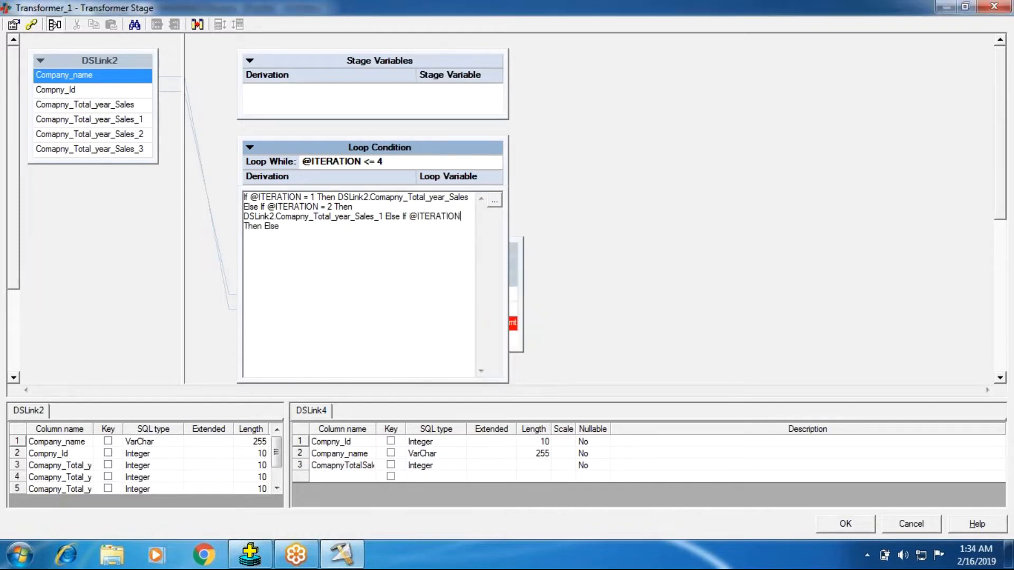
right_click(461, 218)
click(515, 236)
key(BackSpace)
key(BackSpace)
right_click(464, 218)
click(499, 230)
text(3)
right_click(303, 265)
click(322, 288)
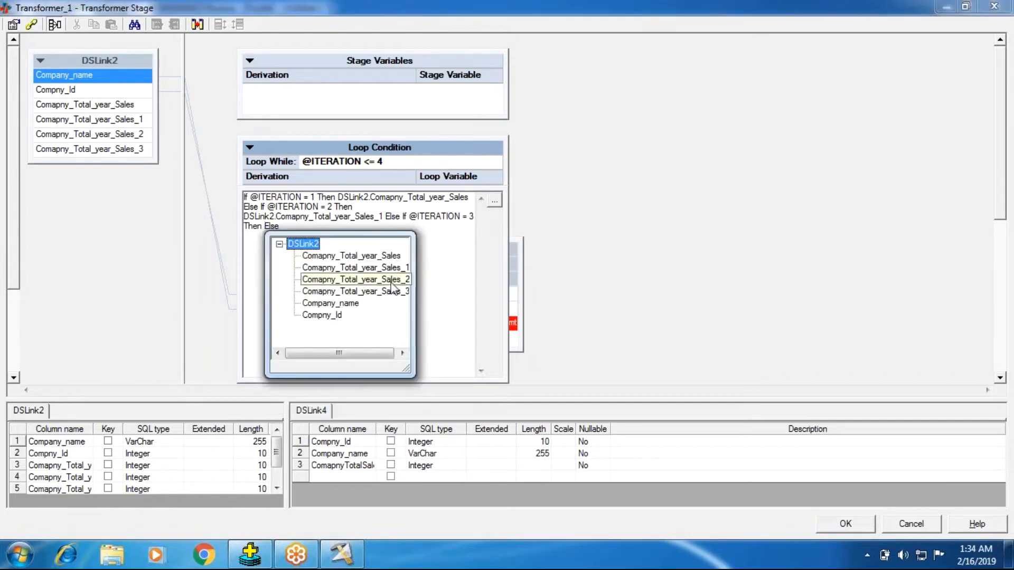
double_click(392, 279)
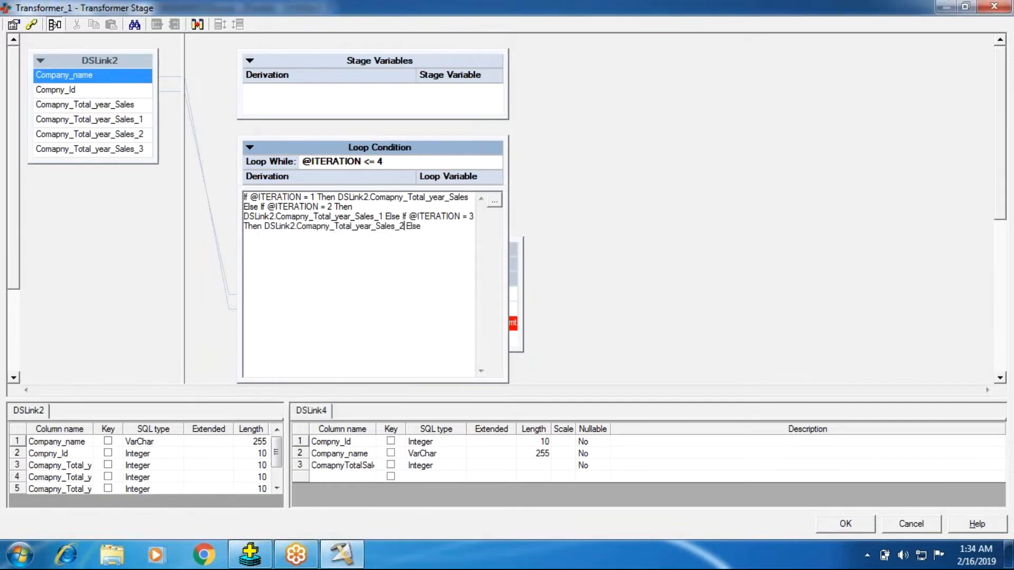
- Return DSLink2.Comapny_Total_year_Sales_3 in the final Else and commit the loop variable's derivation
right_click(425, 231)
click(477, 289)
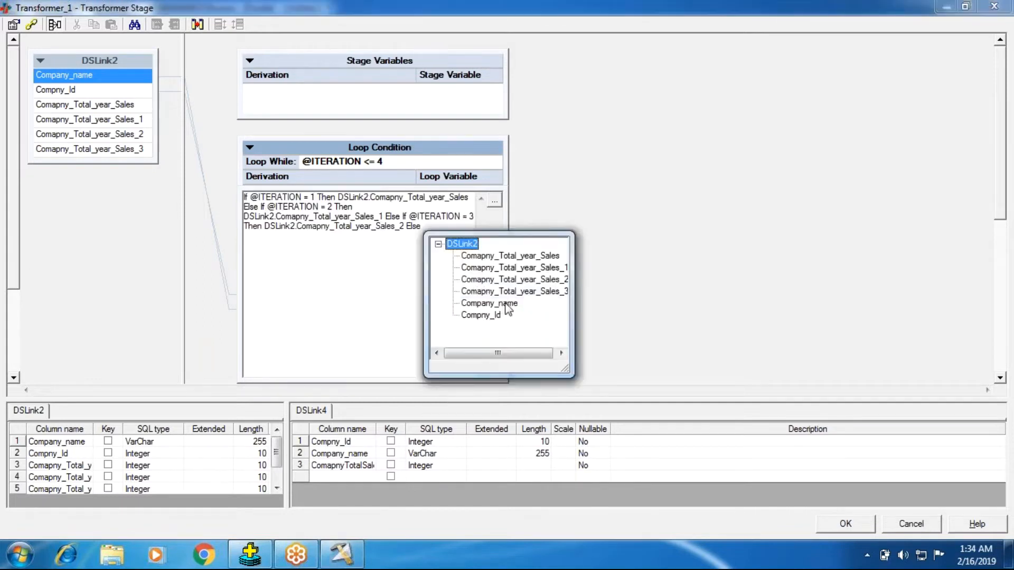
double_click(511, 292)
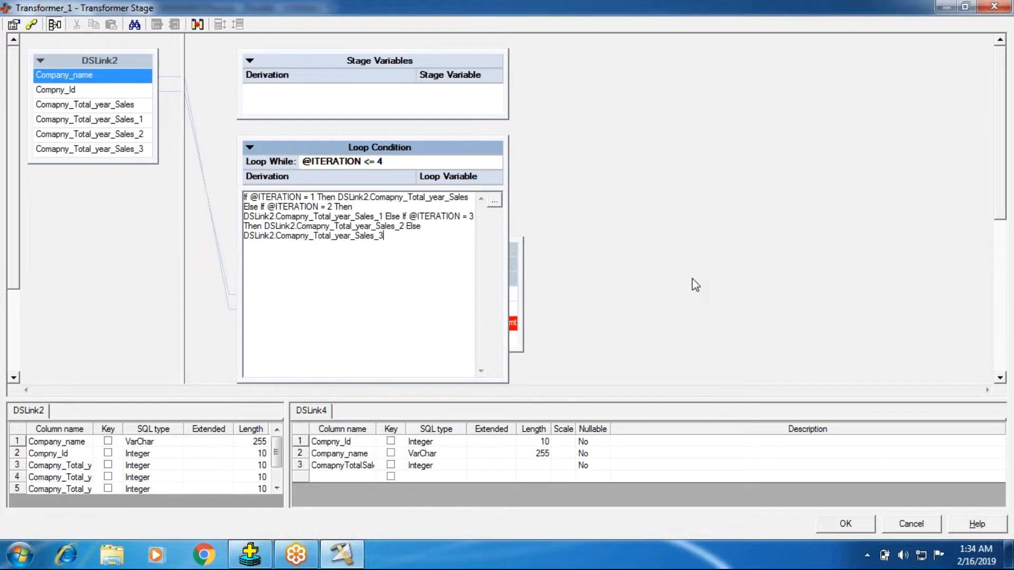
click(695, 285)
- Map the loop variable to the ComapnyTotalSalesAmt output column, review its derivation and apply the Transformer settings
click(334, 293)
drag(335, 294, 321, 325)
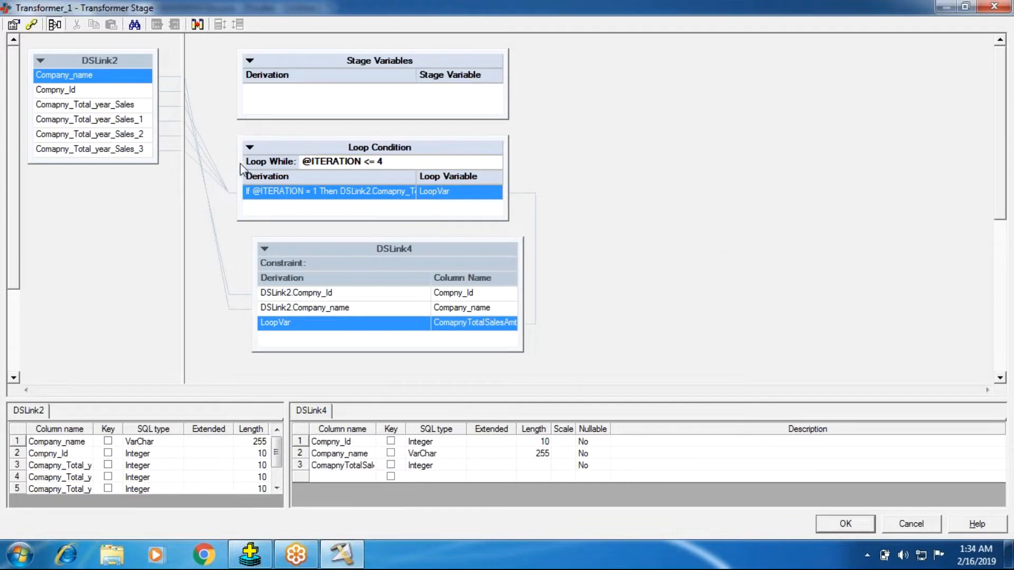
double_click(277, 191)
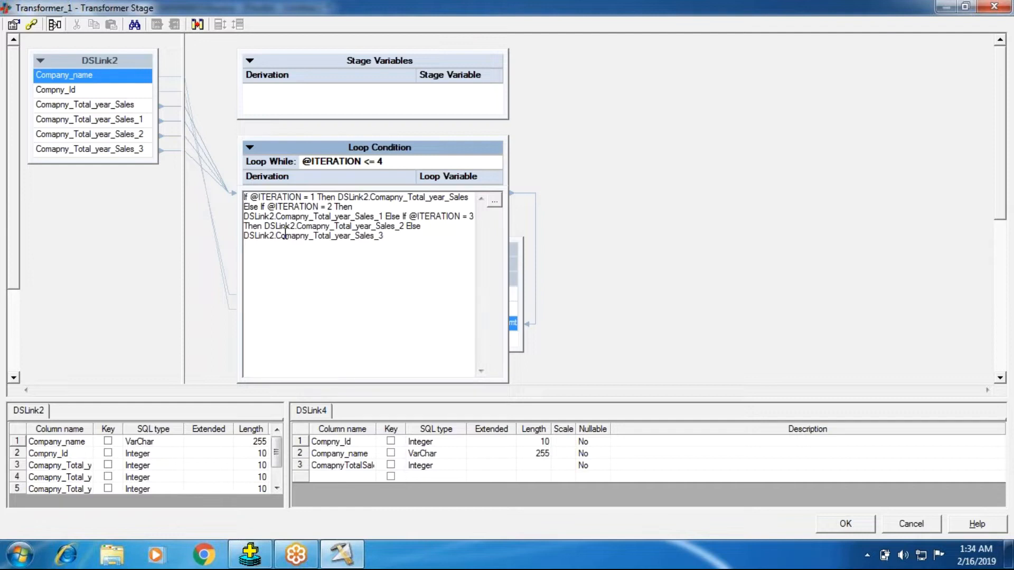
click(663, 234)
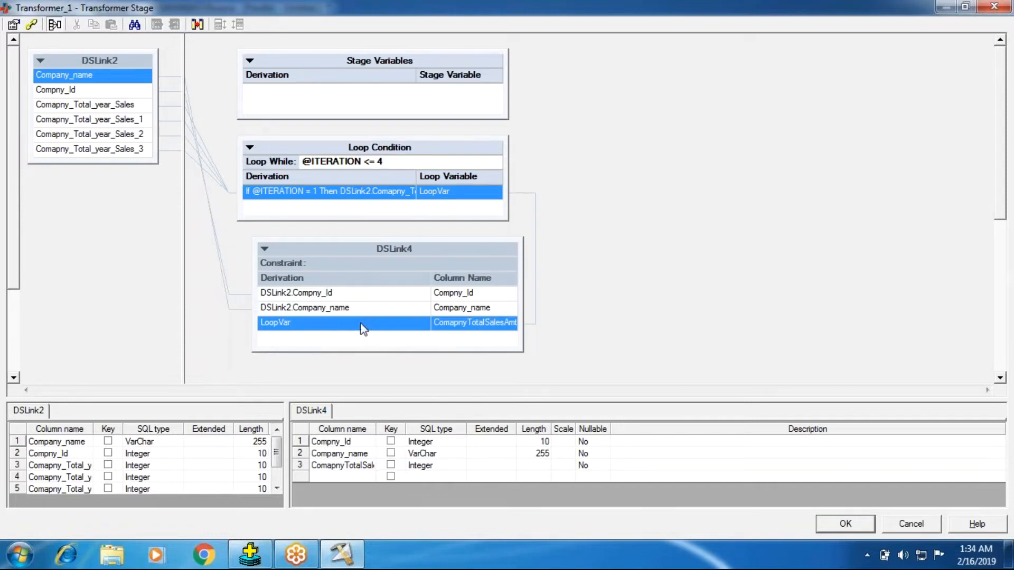
click(860, 523)
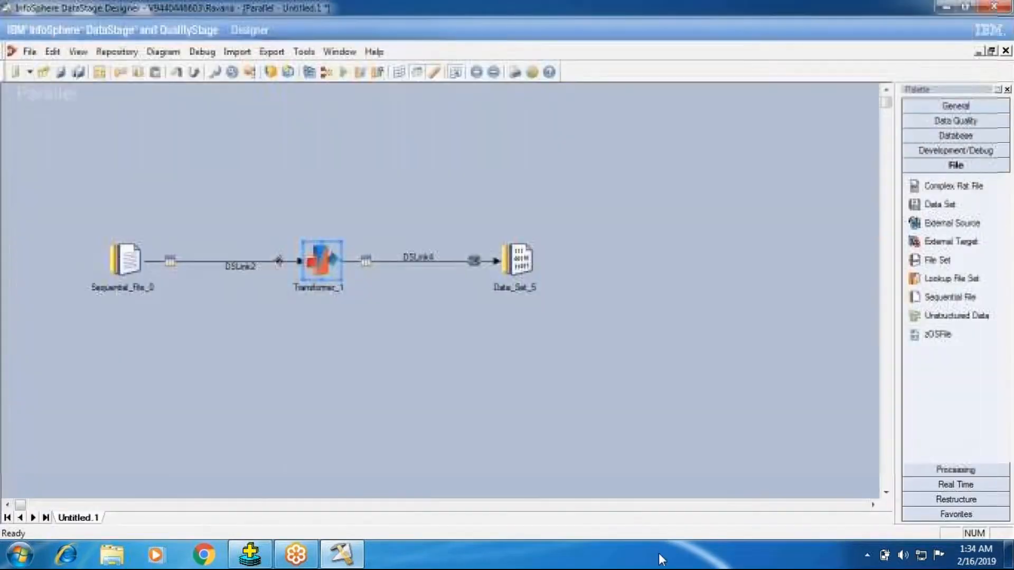
- Set the target file of the Data_Set_5 stage to TransformLoop.ds and apply the stage properties
click(531, 266)
double_click(531, 266)
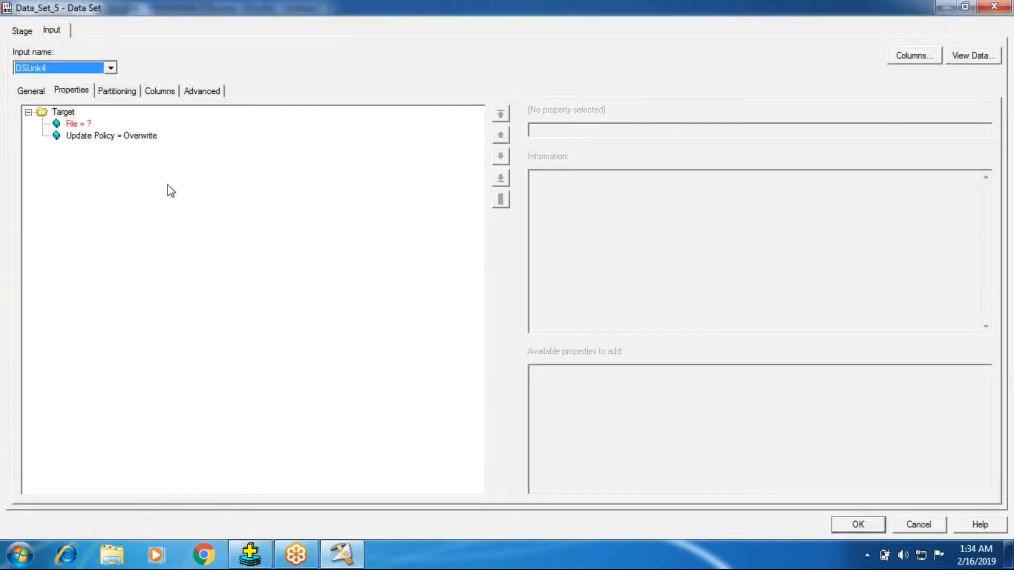
click(535, 131)
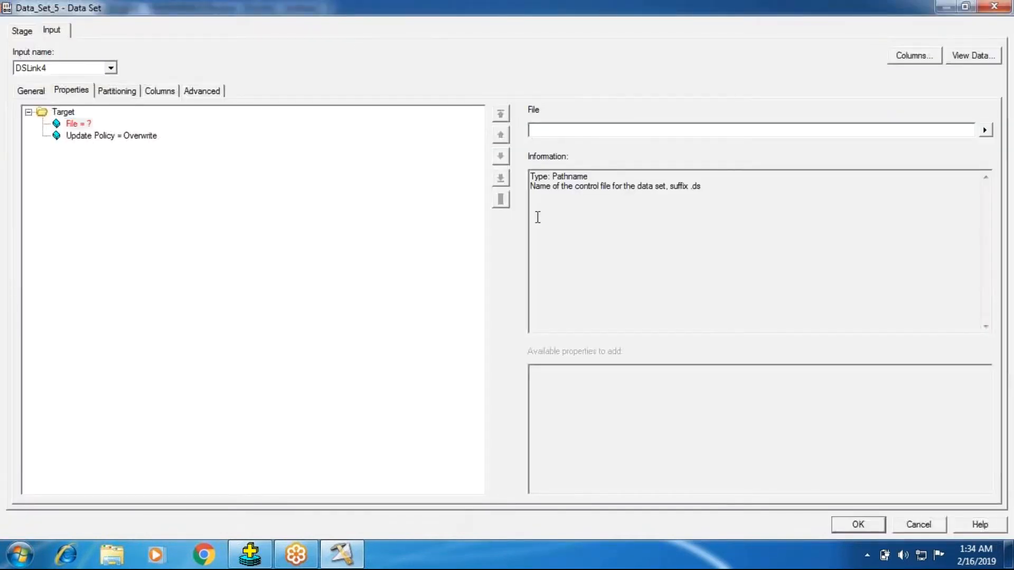
text(TransformLoop.ds)
key(BackSpace)
key(BackSpace)
key(BackSpace)
text(.ds)
key(Return)
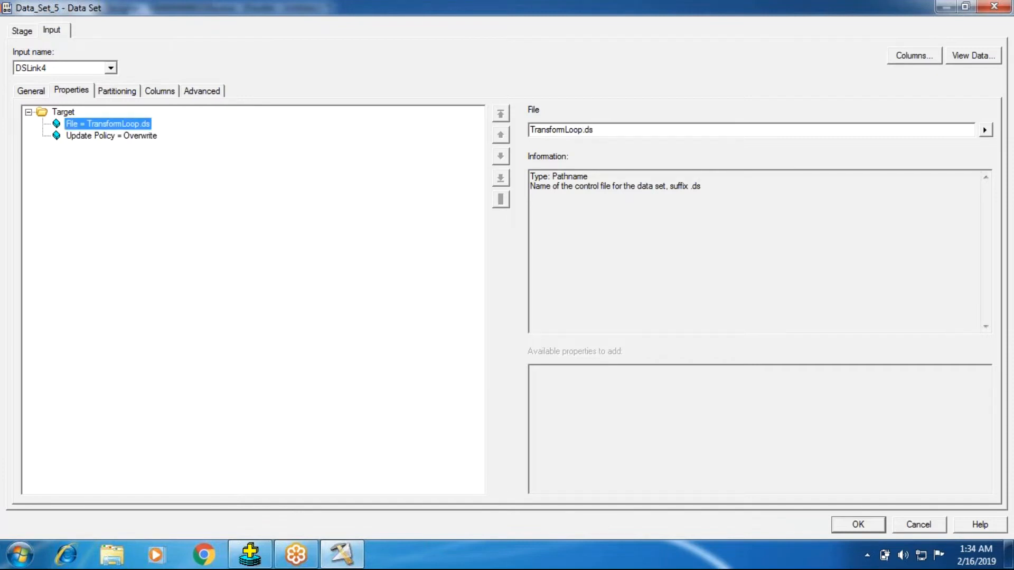
click(849, 526)
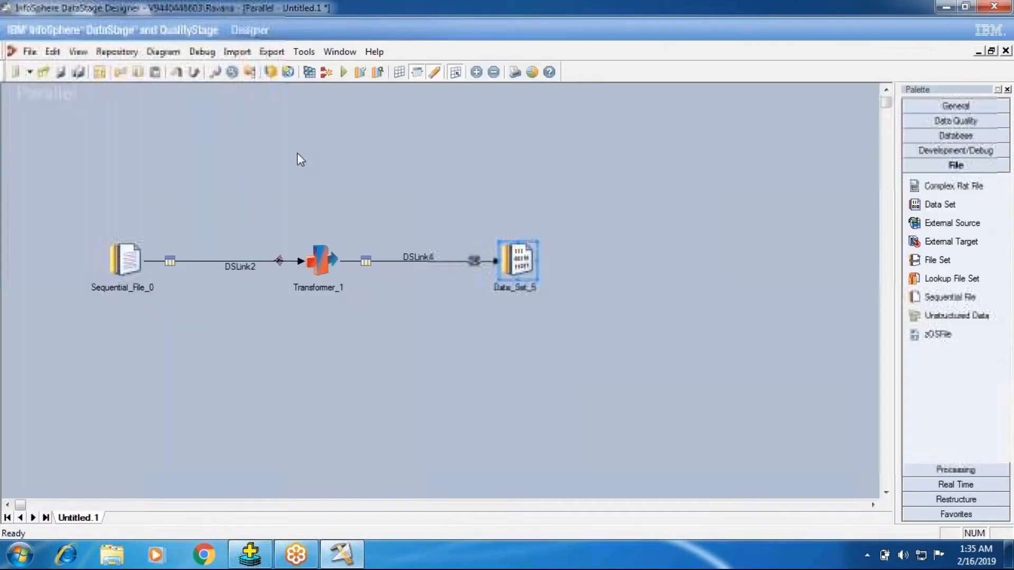
- Compile the job, saving it as TransformerStage_Job23 in the Jobs\Batch101 folder
click(326, 72)
click(462, 301)
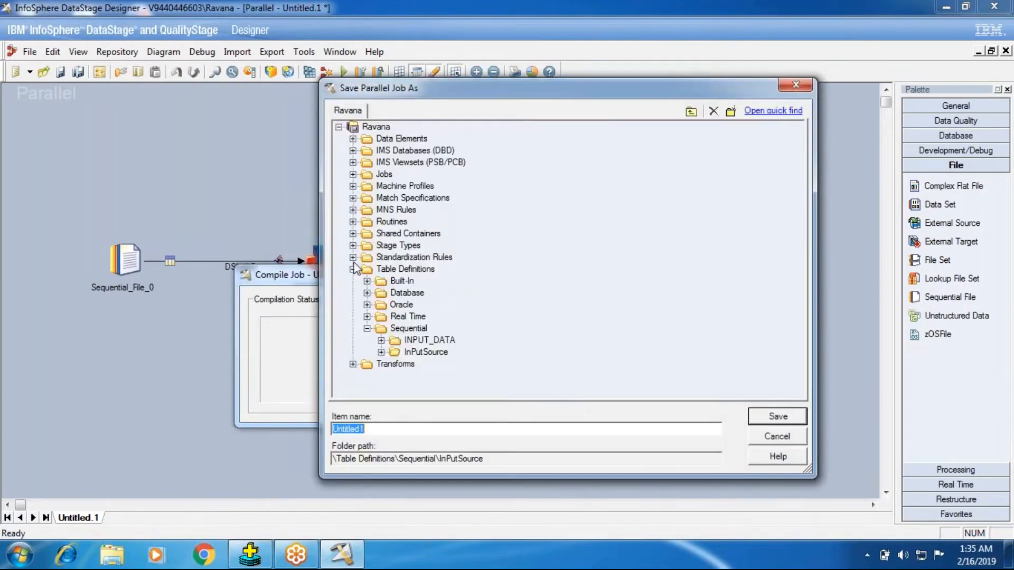
click(353, 268)
click(352, 175)
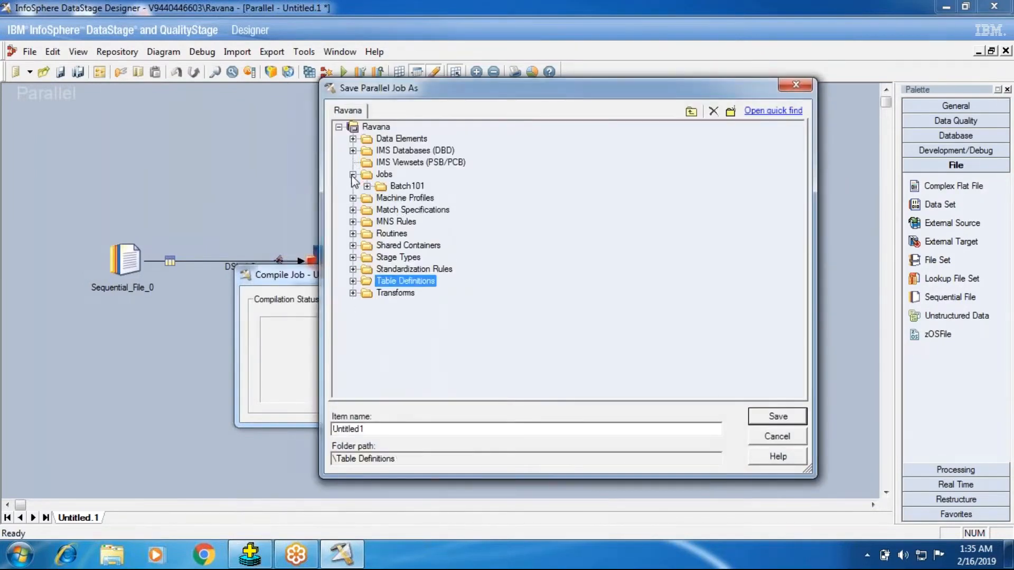
click(367, 186)
click(428, 142)
click(407, 127)
drag(425, 423, 318, 423)
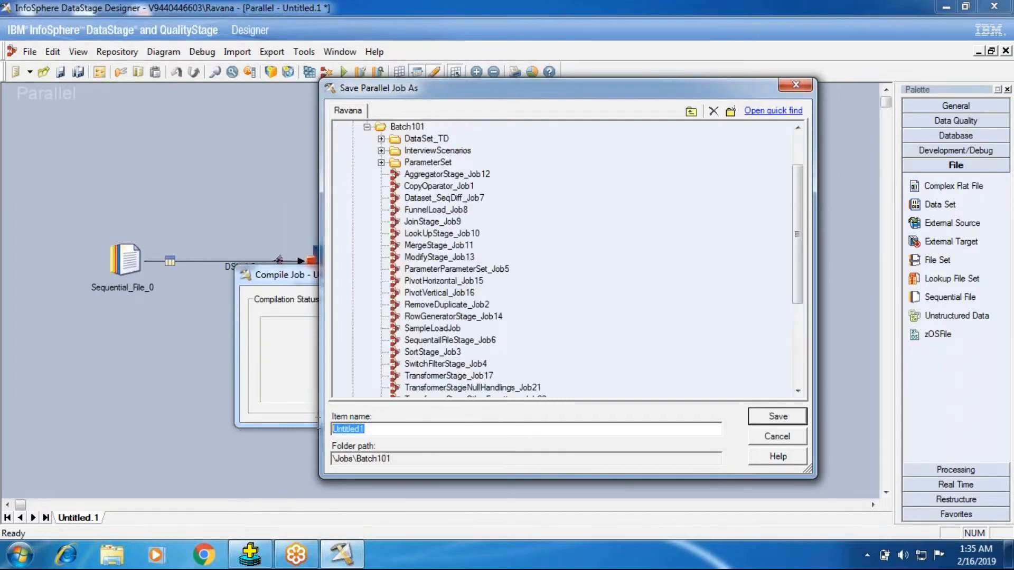
drag(798, 286, 794, 315)
text(TransformerS)
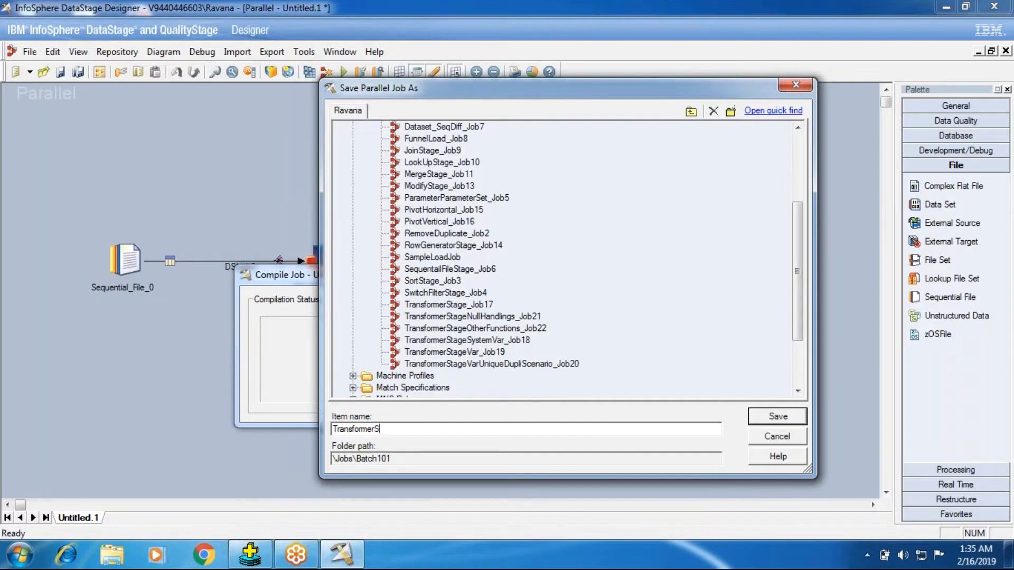
text(tage_Job23)
click(766, 418)
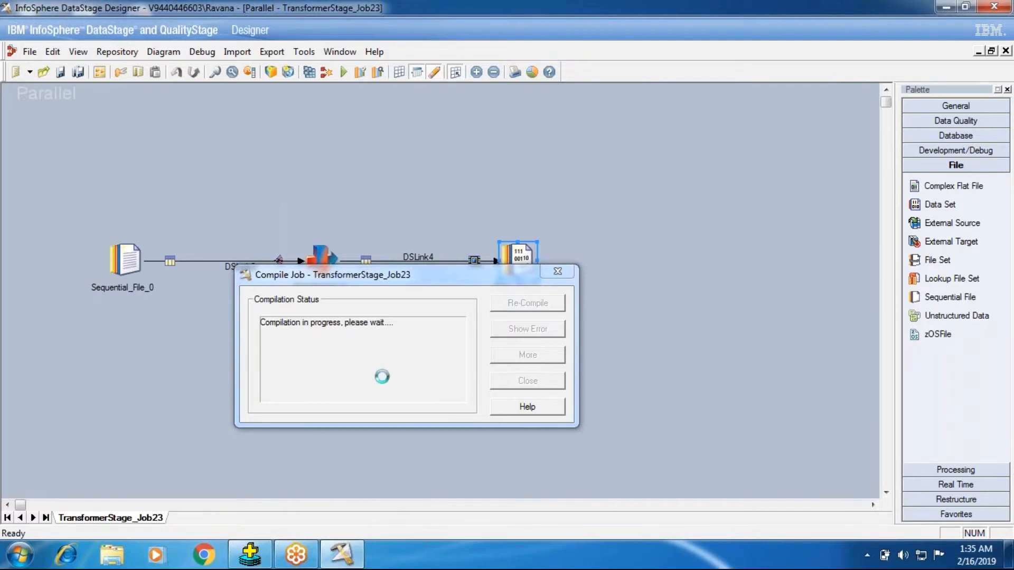
- Run the compiled job and view the rows written to the Data_Set_5 stage
click(528, 380)
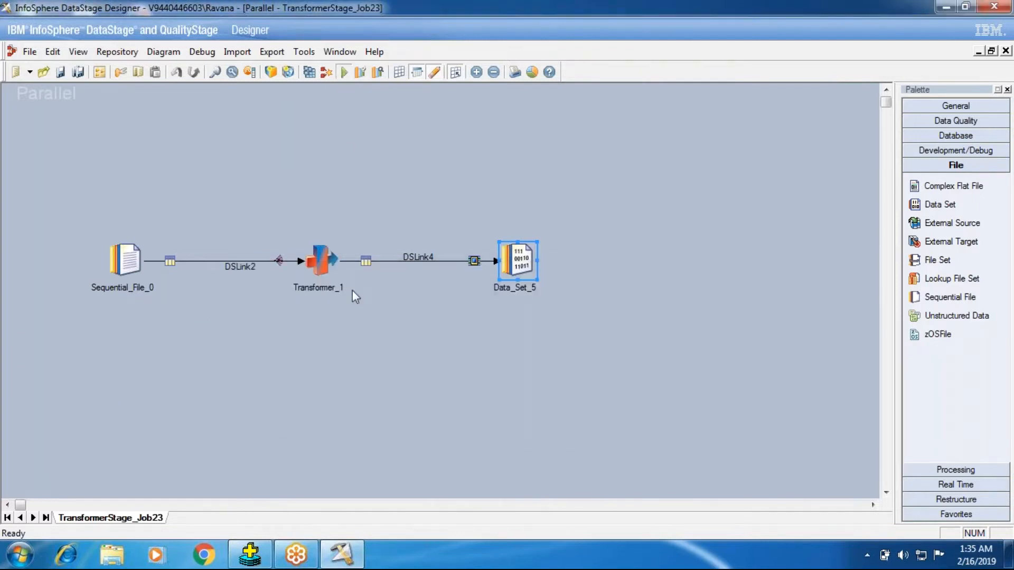
click(219, 316)
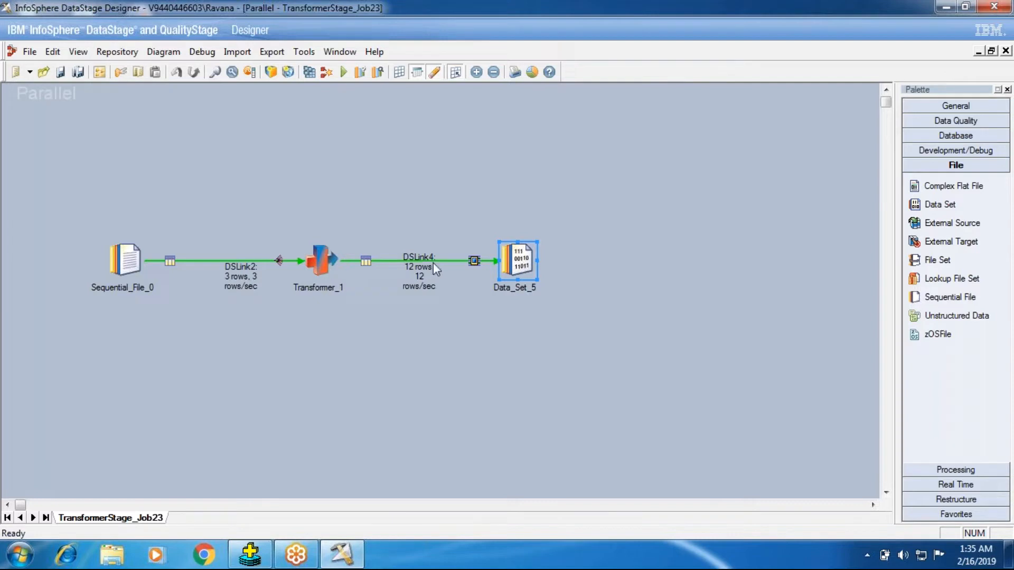
right_click(513, 248)
click(531, 298)
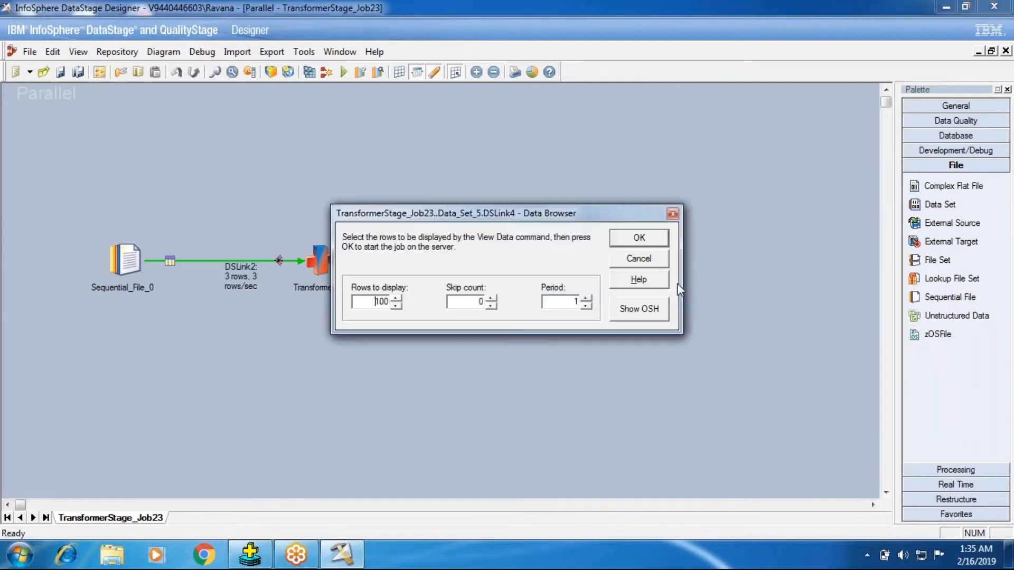
click(640, 259)
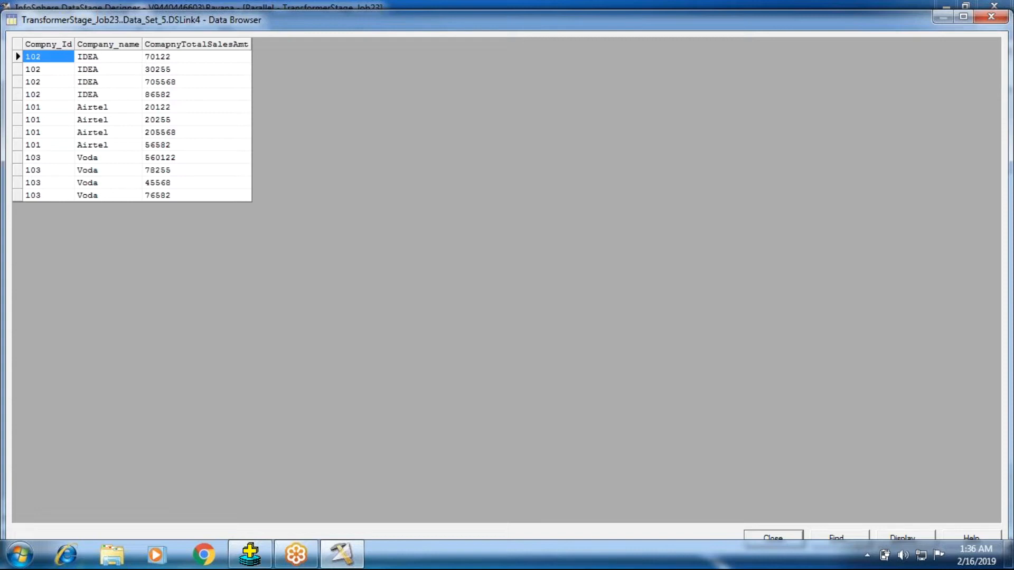
click(747, 533)
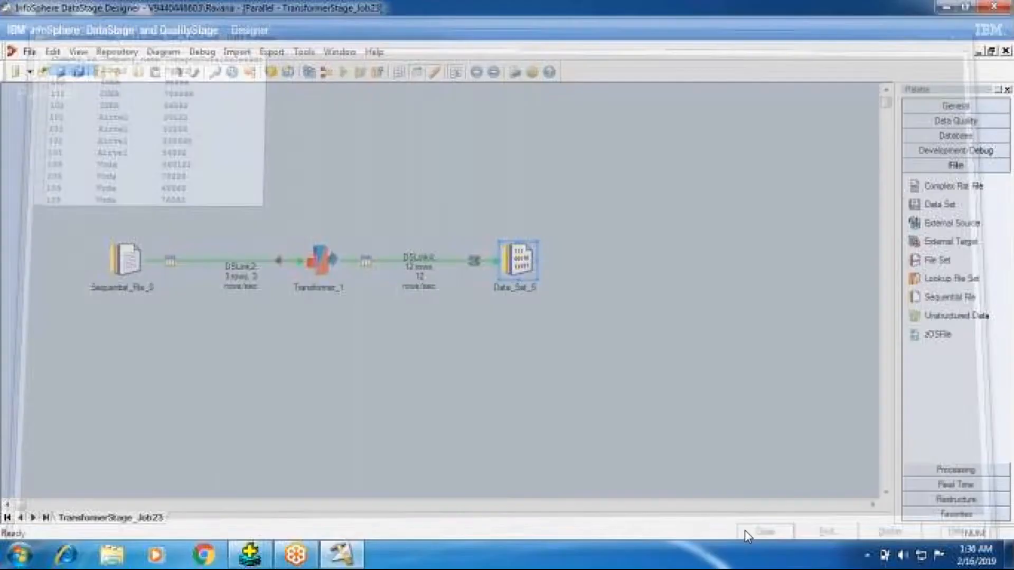
- Review the loop condition and the loop variable's derivation in Transformer_1
double_click(320, 259)
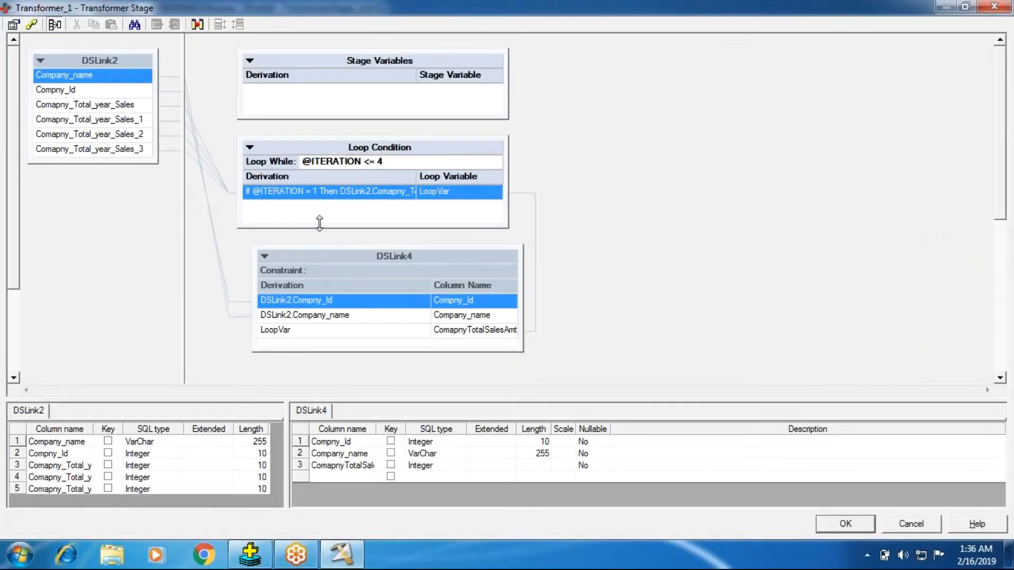
click(333, 196)
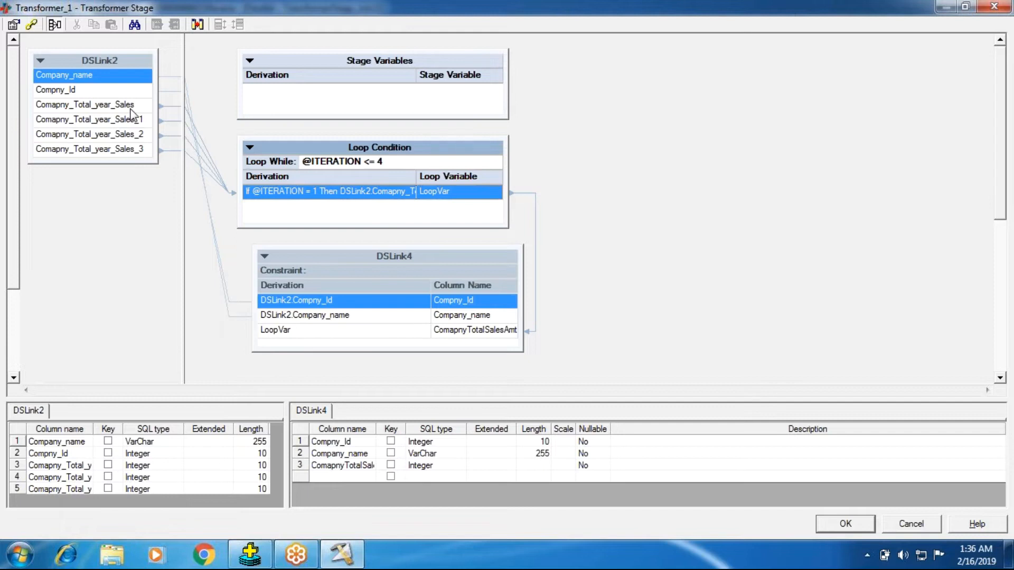
double_click(275, 191)
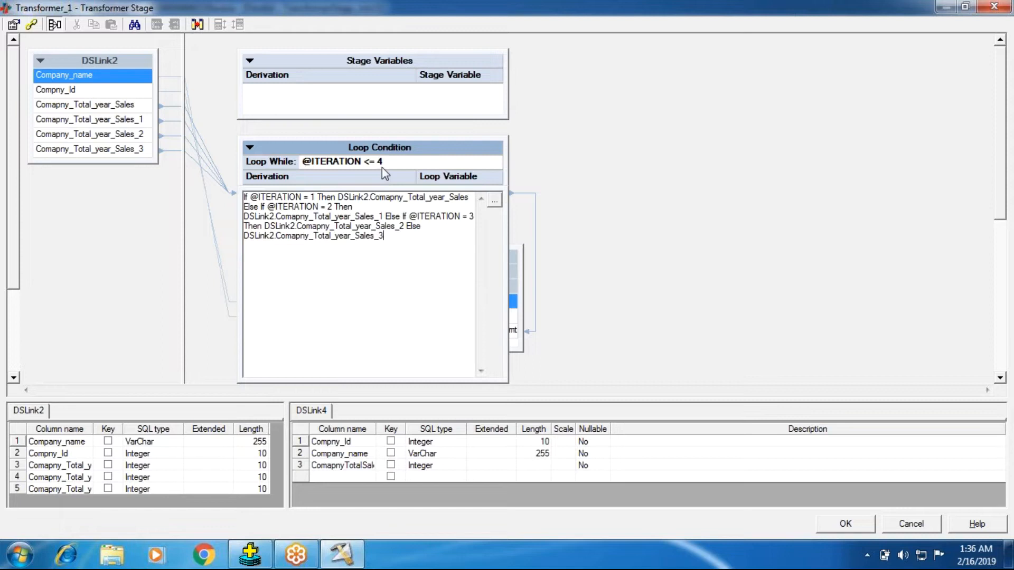
click(673, 238)
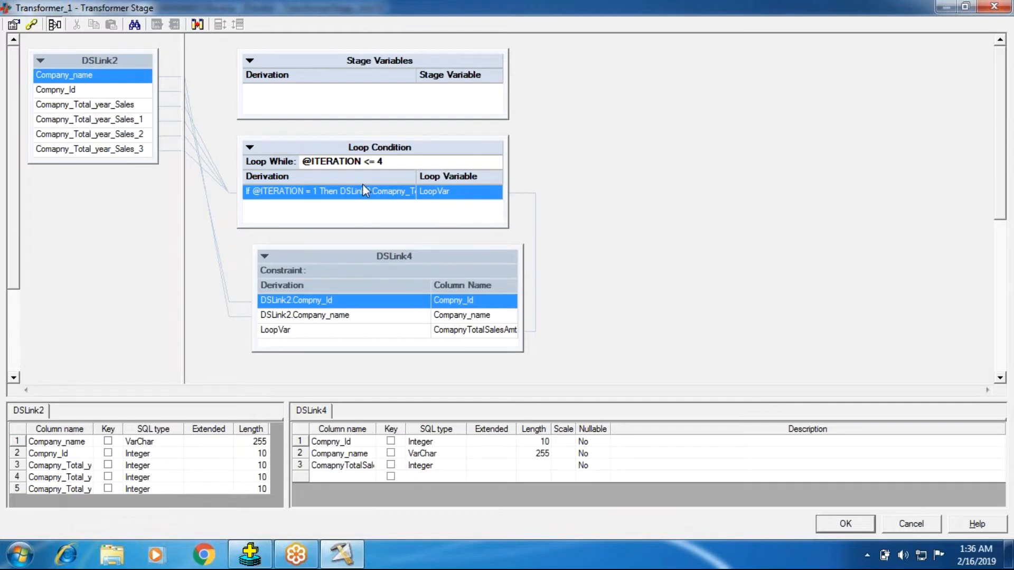
click(383, 182)
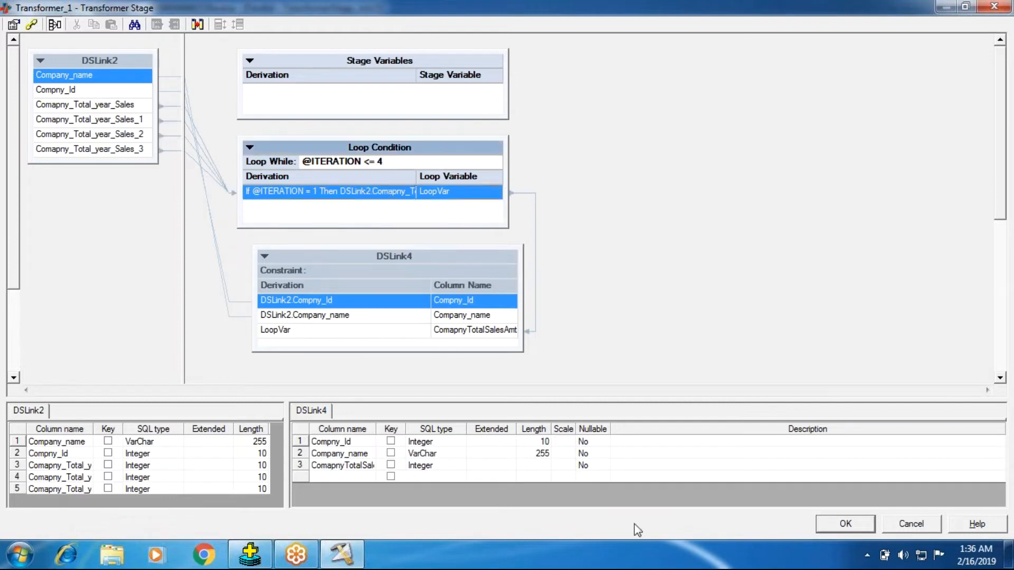
- Open the HorizantolPivot text file from the InPutSource folder on drive D
click(112, 554)
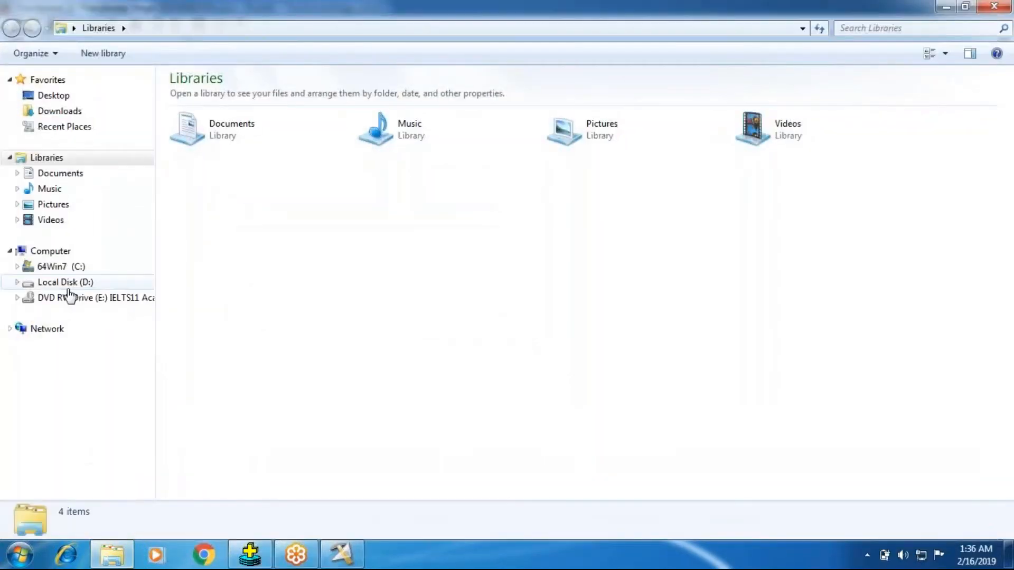
click(68, 282)
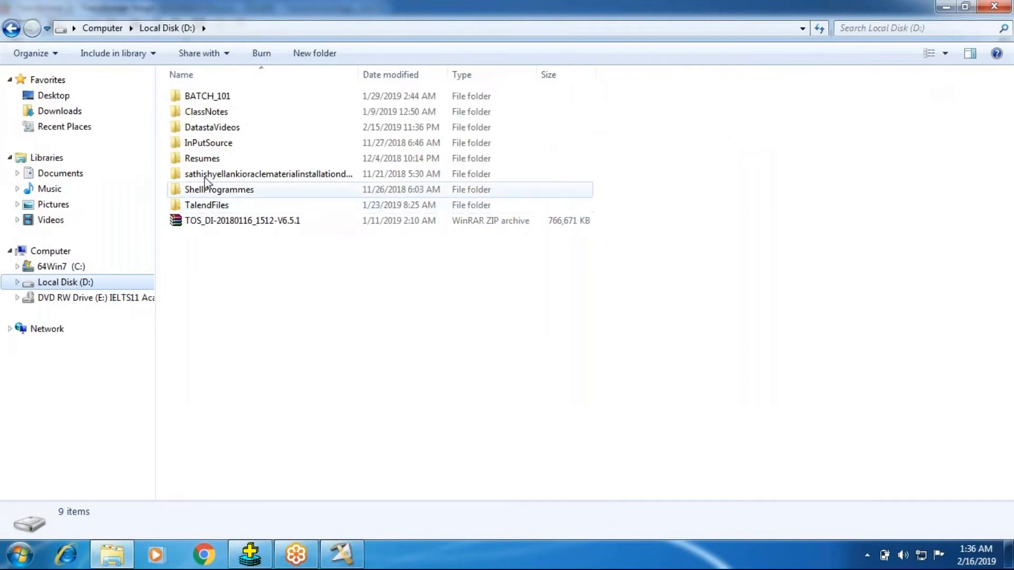
double_click(207, 142)
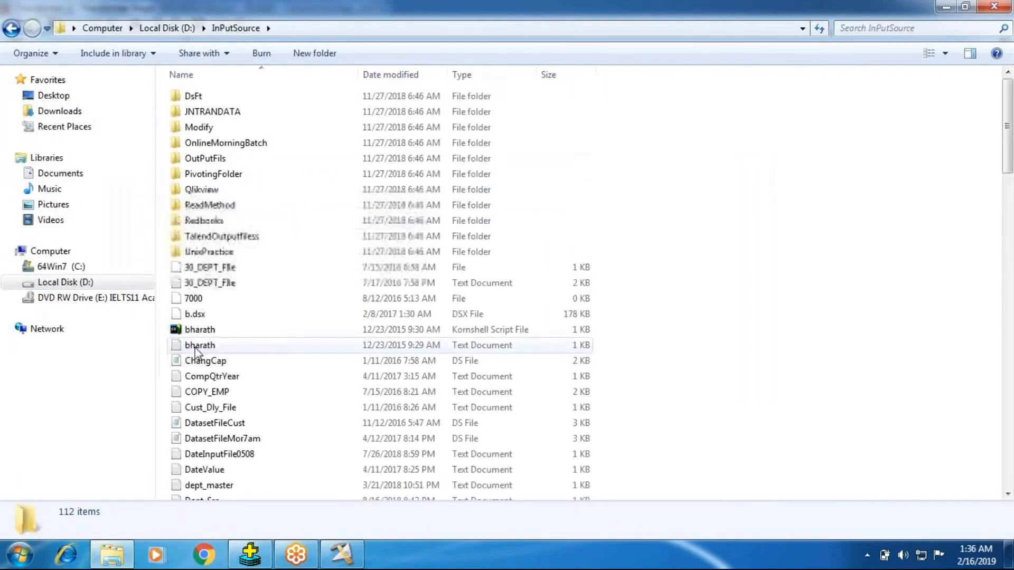
click(198, 346)
key(h)
key(h)
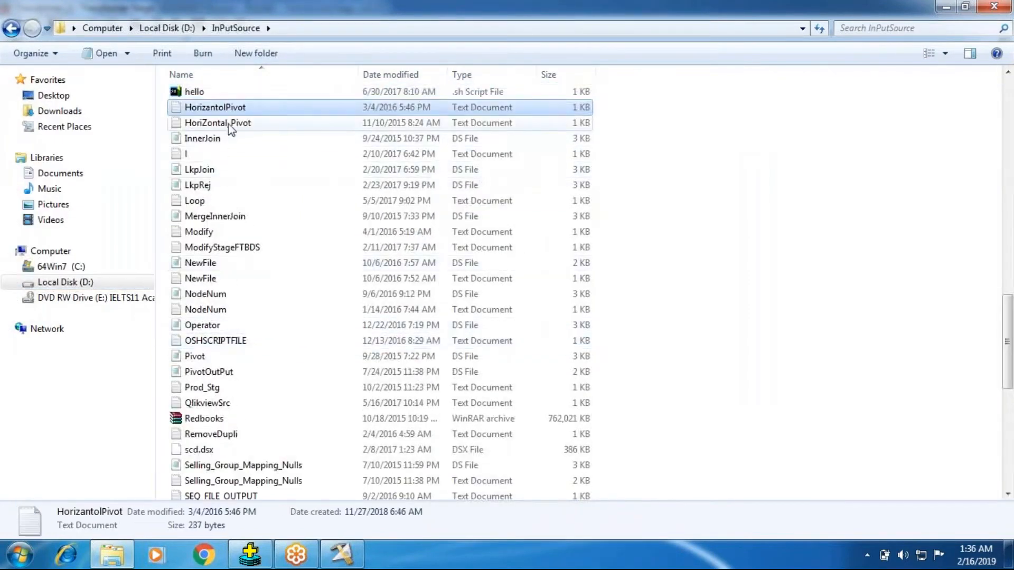
double_click(226, 108)
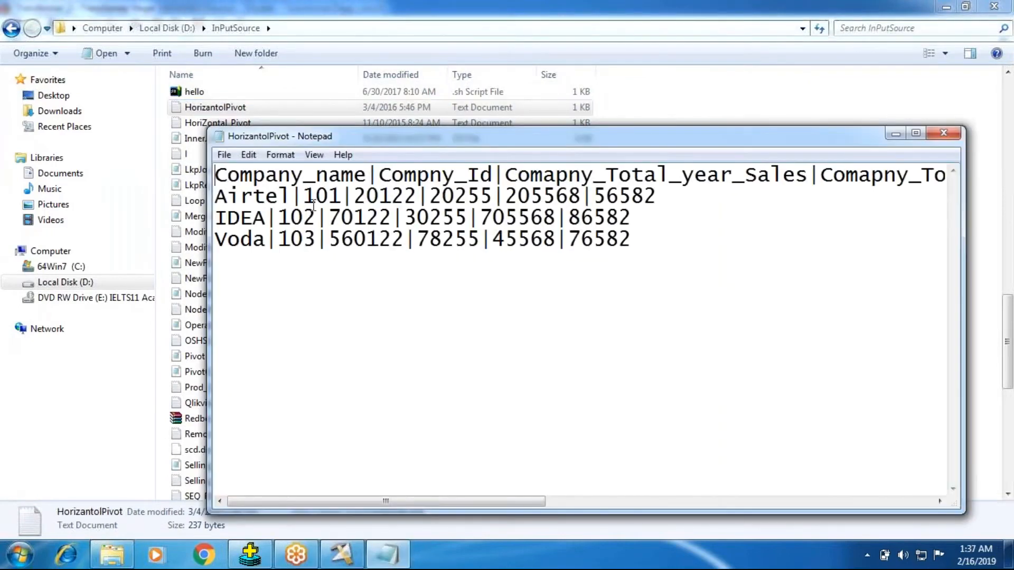
- Examine the Airtel record's ID and yearly sales values, close the file and return to the job design
click(328, 195)
click(379, 202)
click(430, 202)
click(341, 196)
drag(619, 196, 625, 197)
click(944, 132)
click(341, 556)
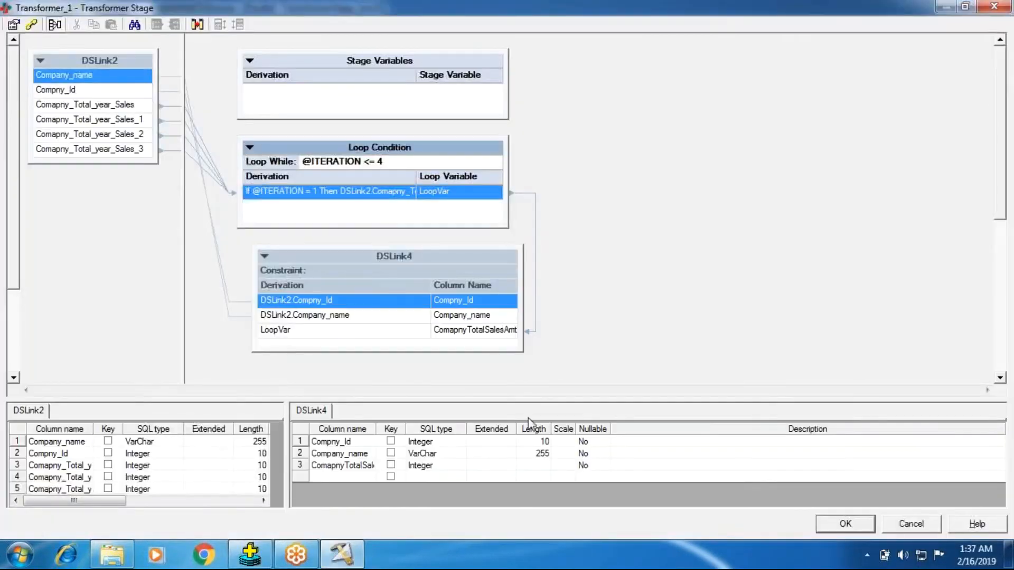
click(845, 524)
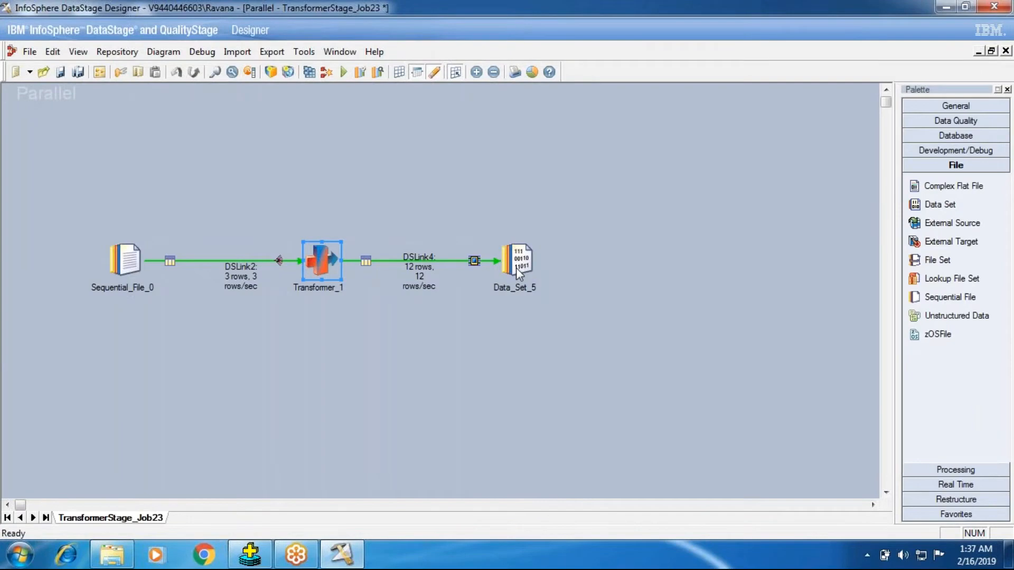
- Reopen Transformer_1 and compare the loop variable's derivation with the yearly sales input columns
double_click(328, 260)
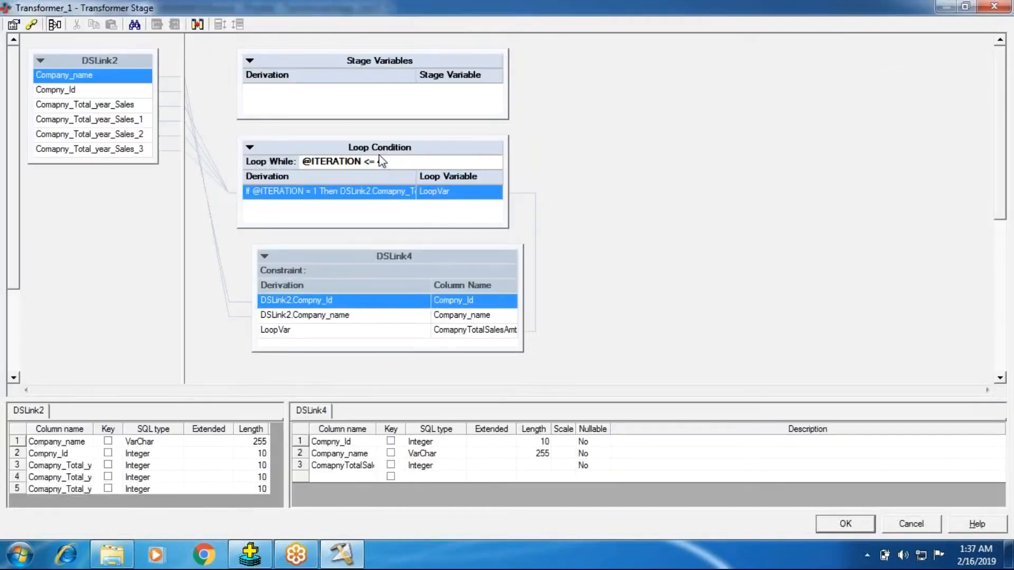
double_click(358, 191)
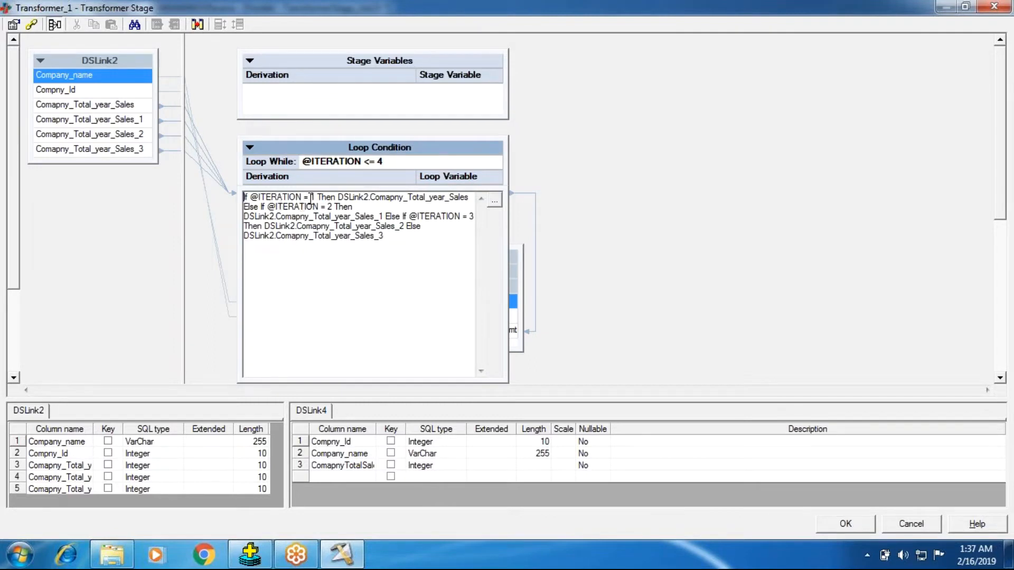
click(290, 198)
click(126, 123)
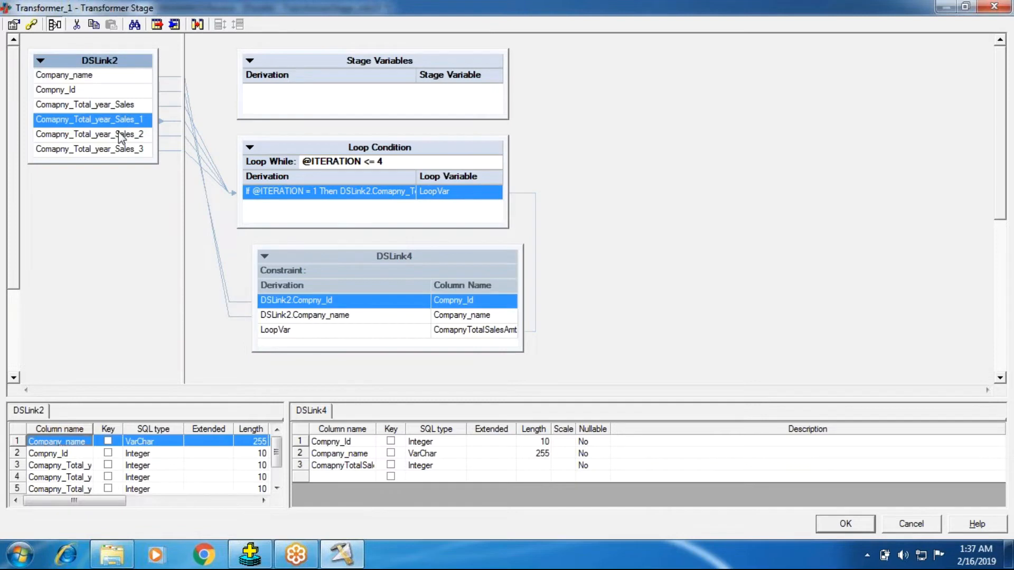
click(120, 134)
click(105, 151)
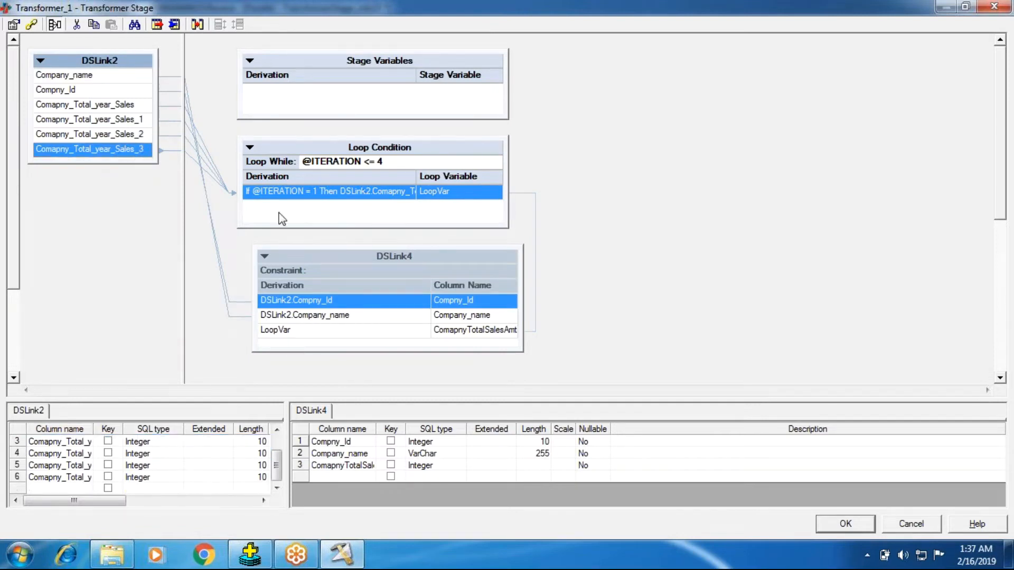
- Recheck the full loop variable derivation and its mapping to ComapnyTotalSalesAmt, and close the Transformer
double_click(343, 196)
drag(420, 251, 240, 195)
click(592, 274)
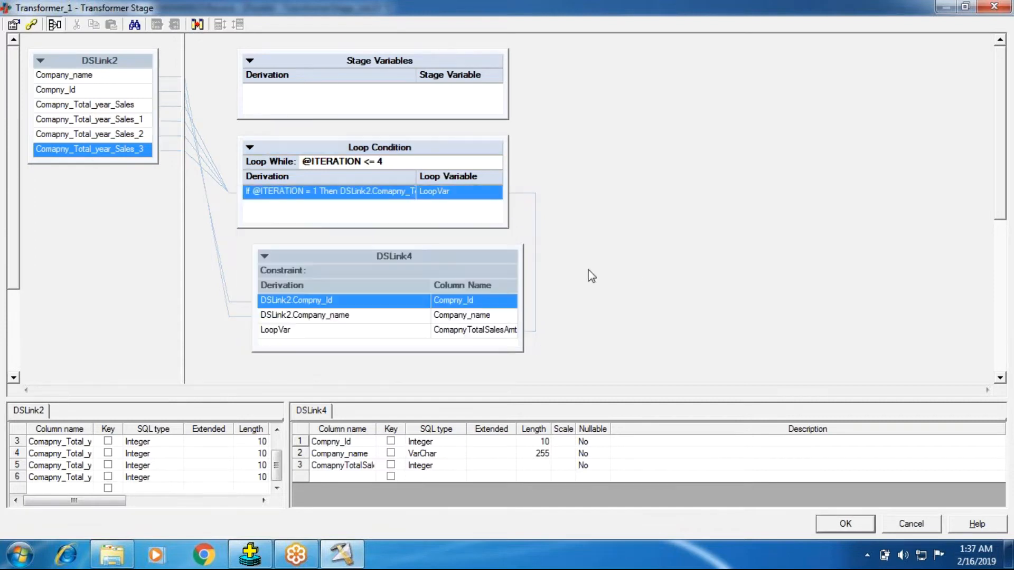
click(338, 331)
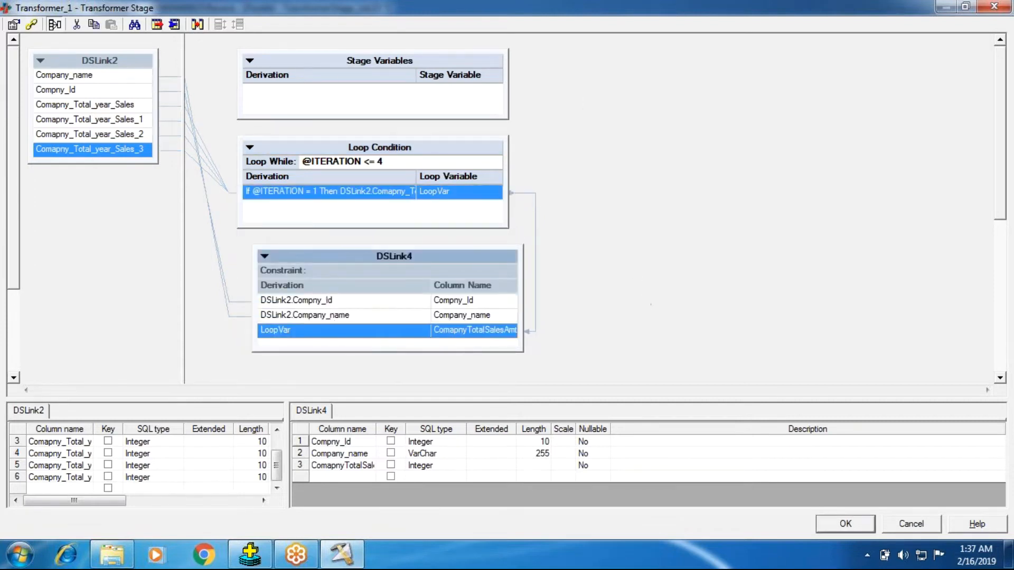
click(845, 524)
- View the pivoted output rows of the Data_Set_5 stage again
right_click(527, 260)
click(560, 303)
click(639, 238)
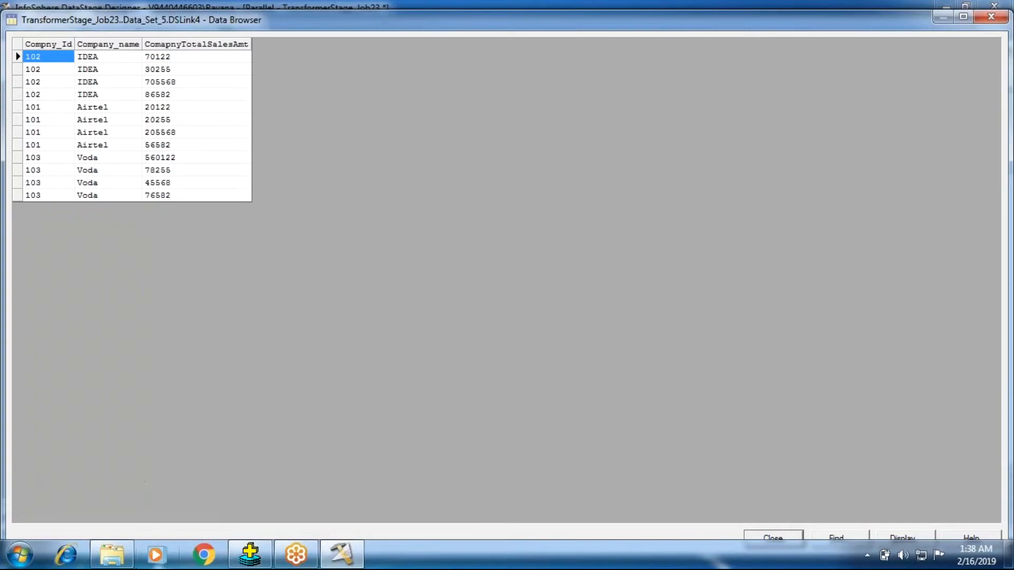
- Reopen the HorizantolPivot source file over the output rows to compare input and output
click(111, 554)
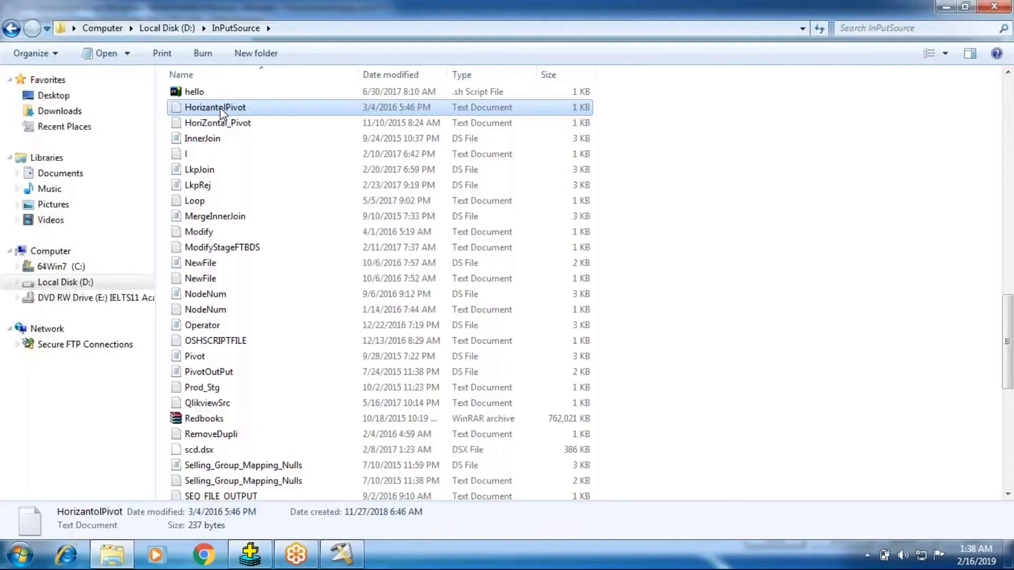
double_click(222, 111)
click(341, 555)
click(388, 558)
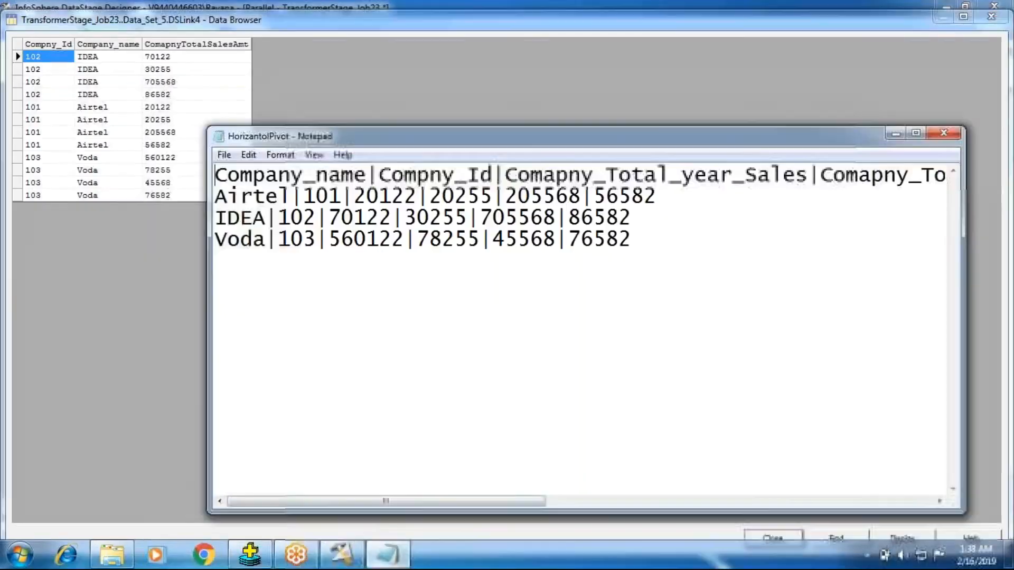
- Finish comparing the HorizantolPivot source file with the pivoted rows, and close the file and the Data_Set_5 data view
click(265, 196)
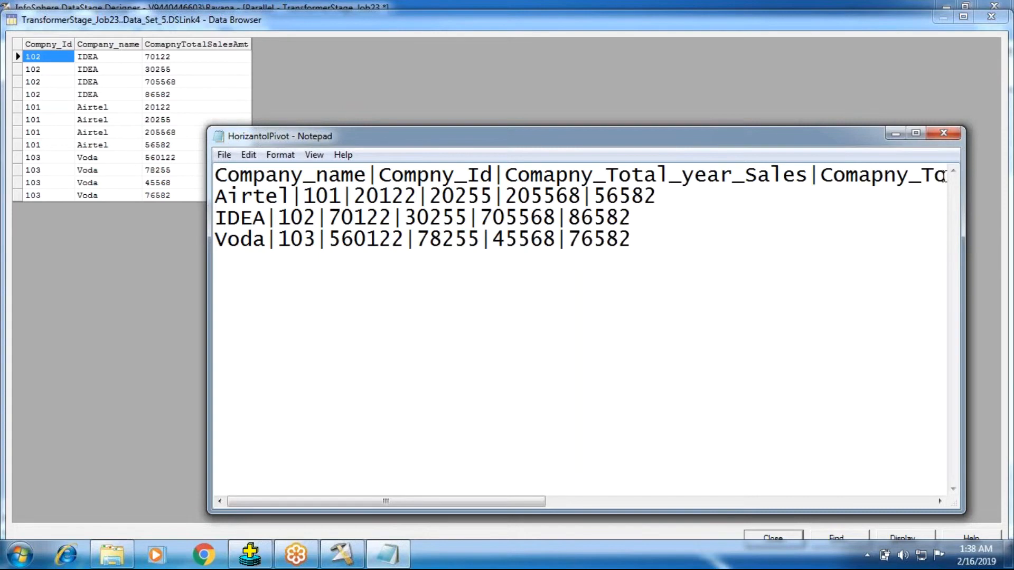
click(944, 133)
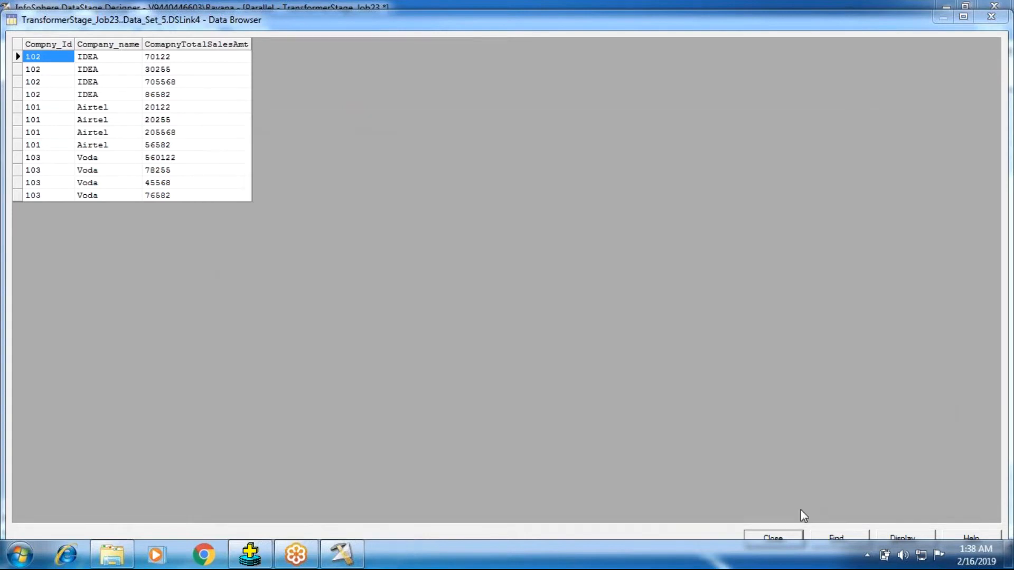
click(775, 538)
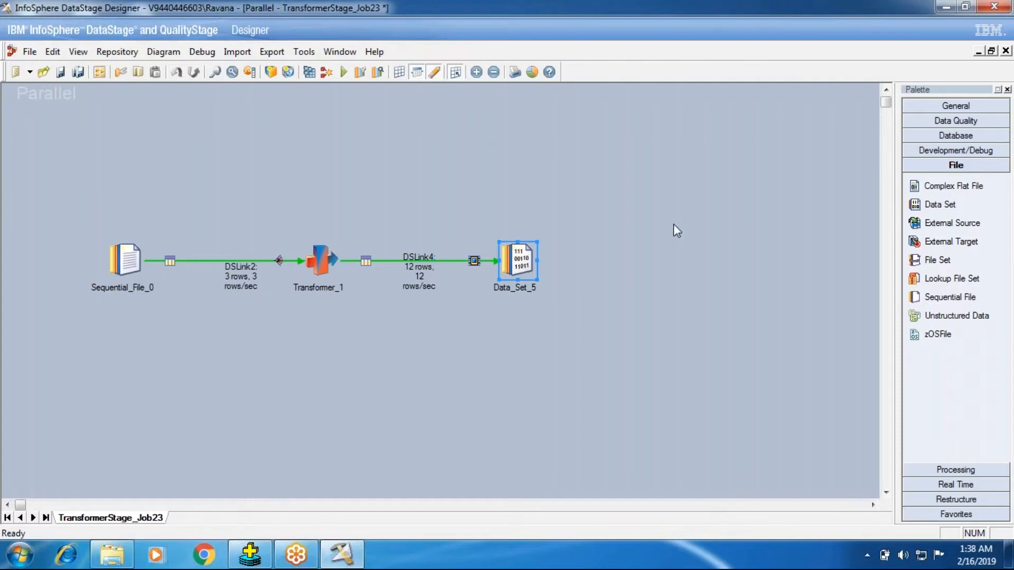
- Open the Loop text file from the InPutSource folder and look over its ITEM_ID and ITEM_NAME data
click(112, 554)
click(198, 186)
click(203, 203)
double_click(203, 204)
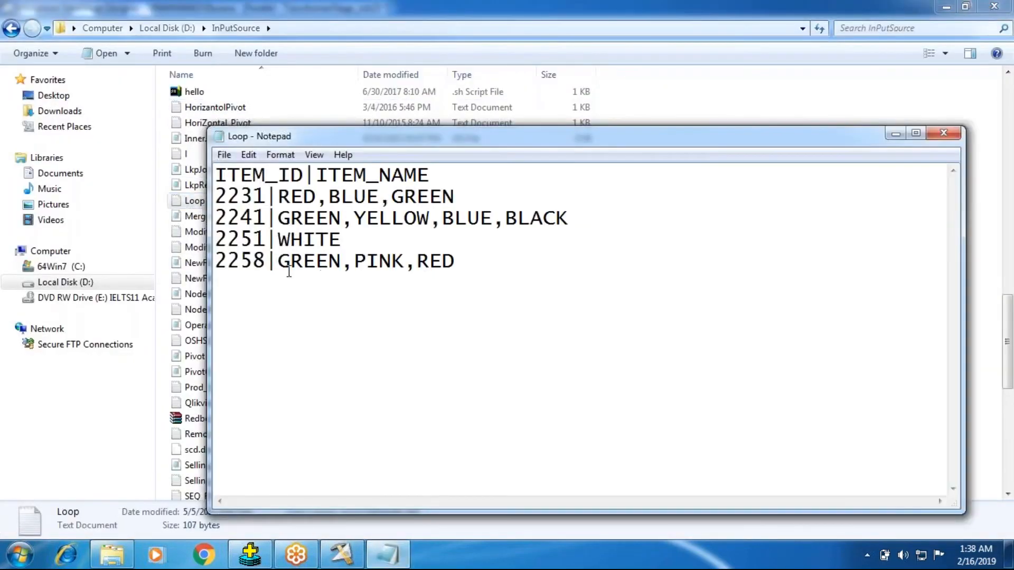
click(466, 286)
key(ctrl+a)
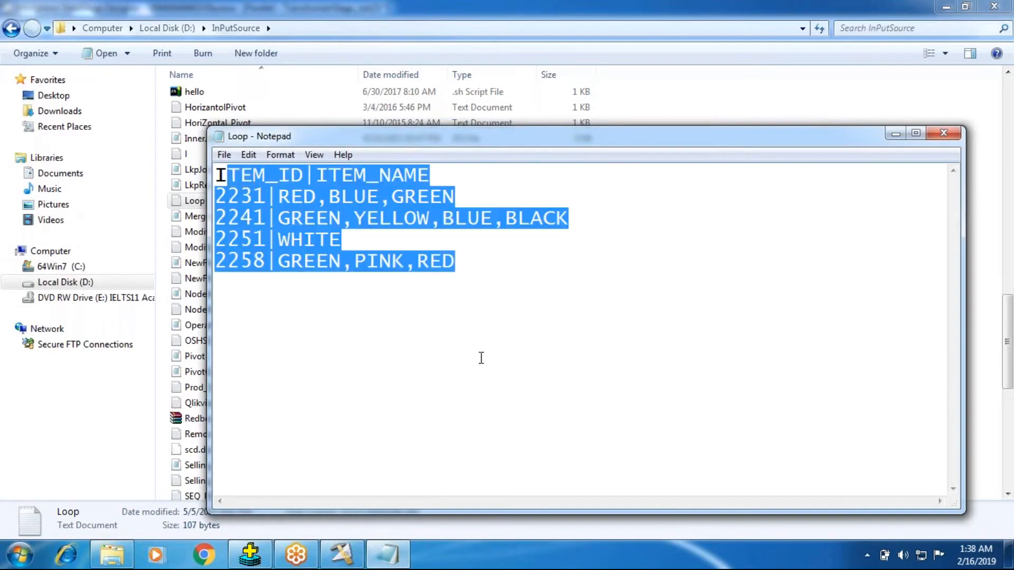
click(481, 358)
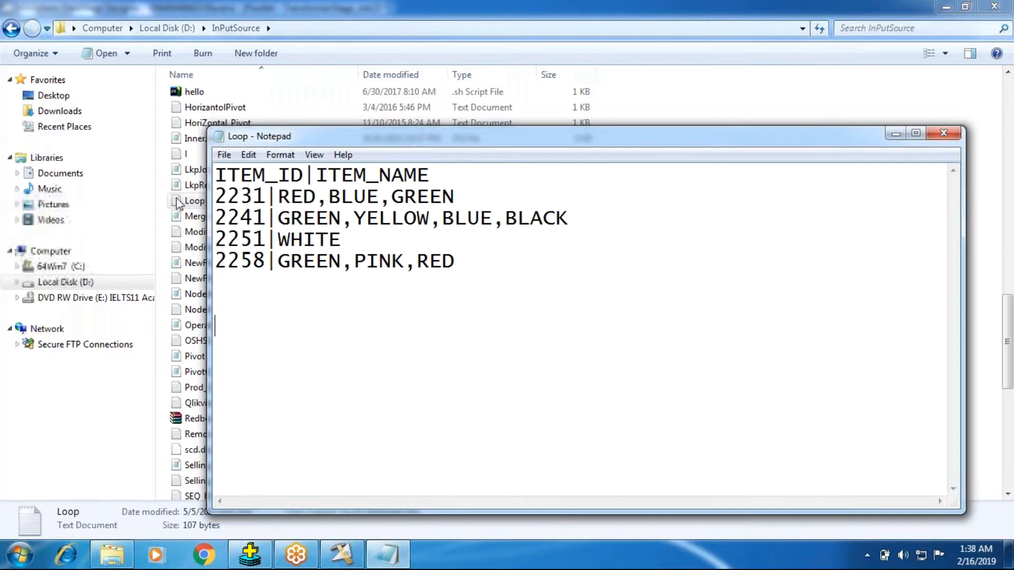
- Examine how each ITEM_ID pairs with its comma-separated ITEM_NAME colours in the Loop file, and close the file
drag(289, 196, 456, 198)
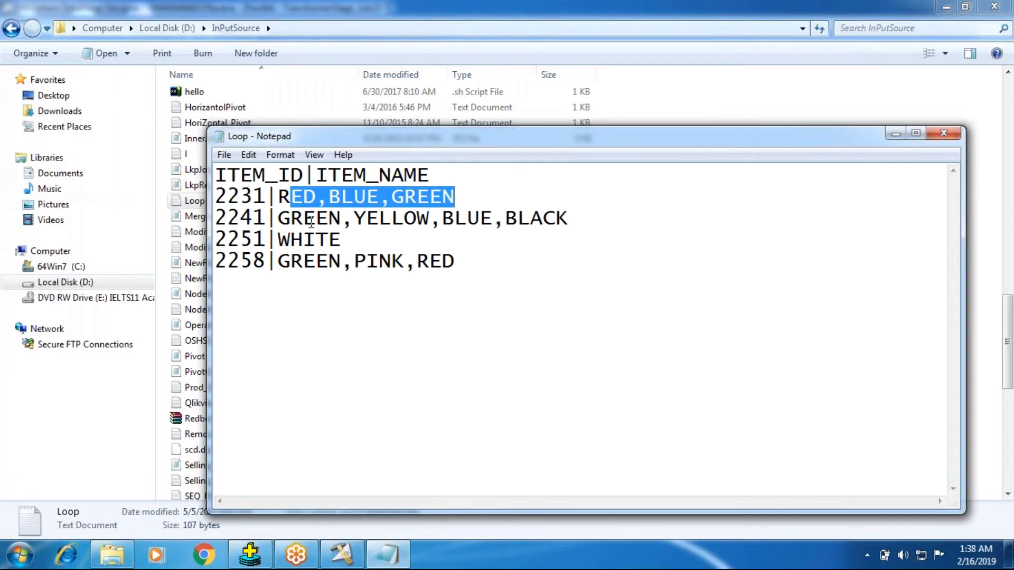
click(304, 225)
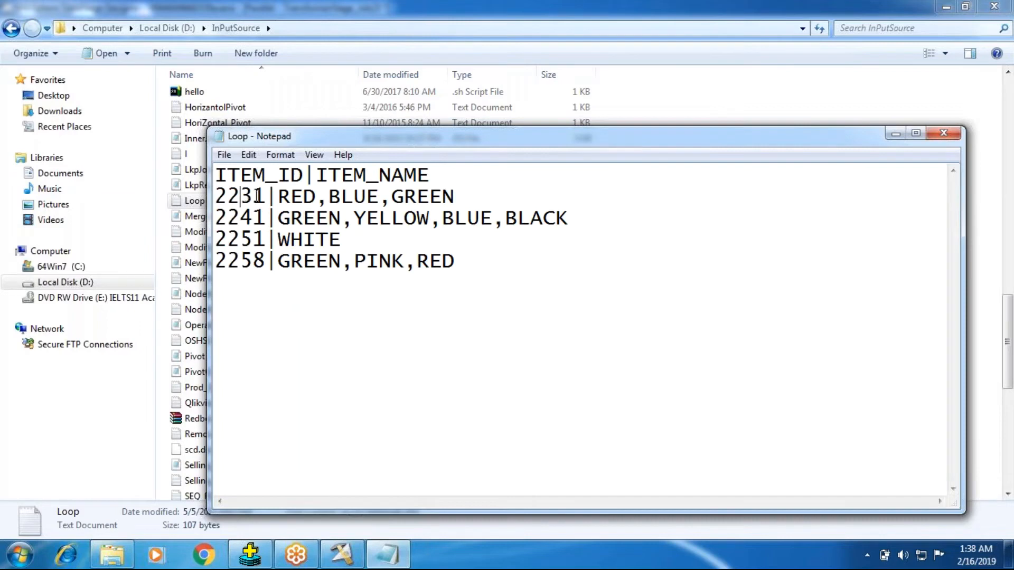
drag(264, 197, 211, 197)
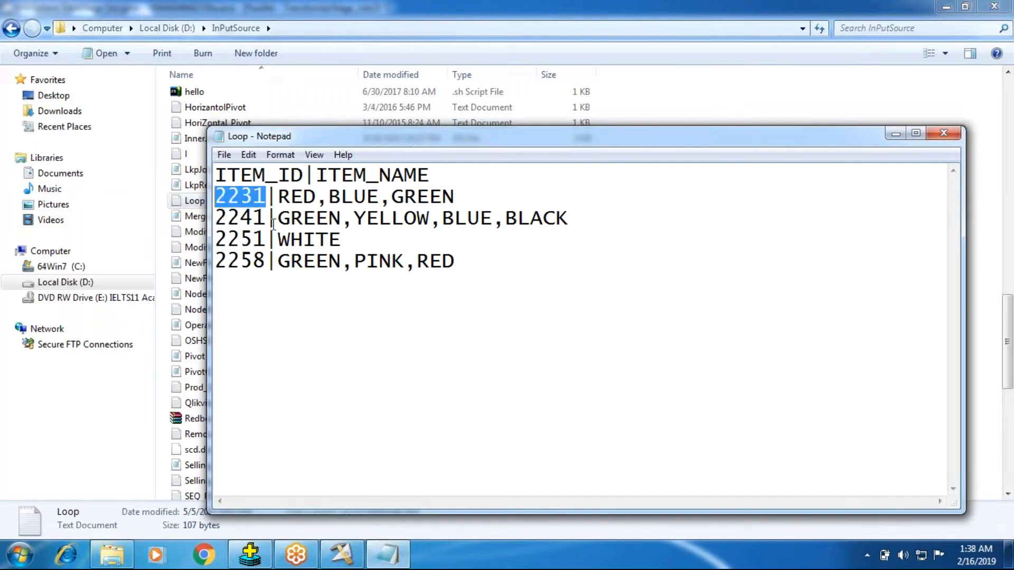
drag(273, 196, 181, 195)
click(272, 193)
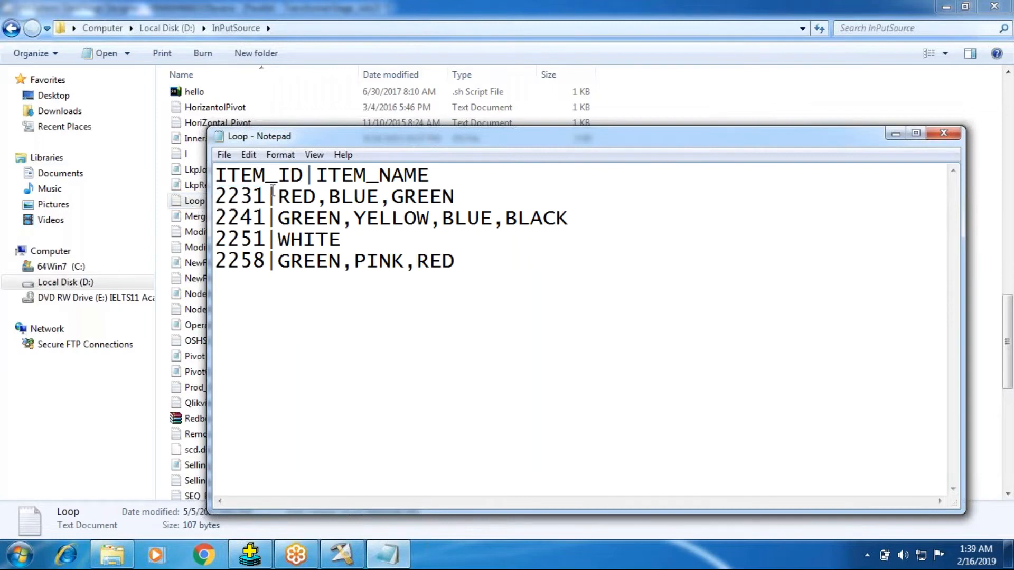
drag(265, 192, 178, 196)
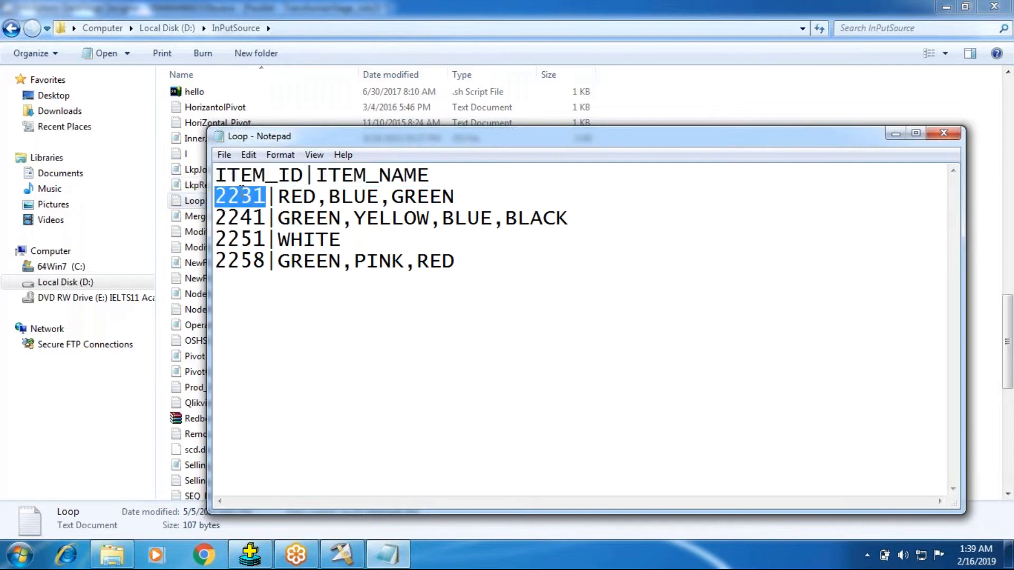
drag(280, 198, 566, 196)
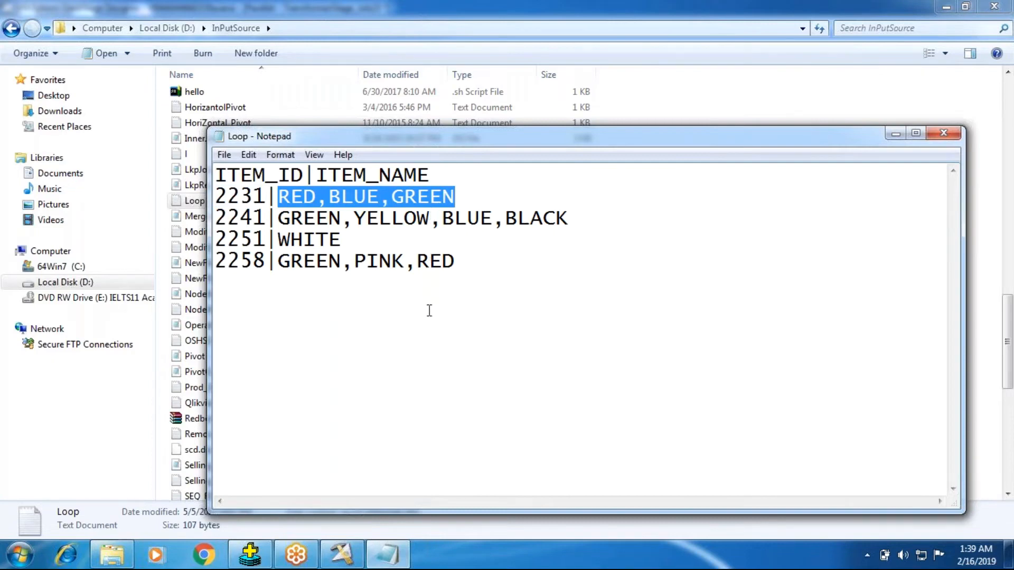
click(321, 204)
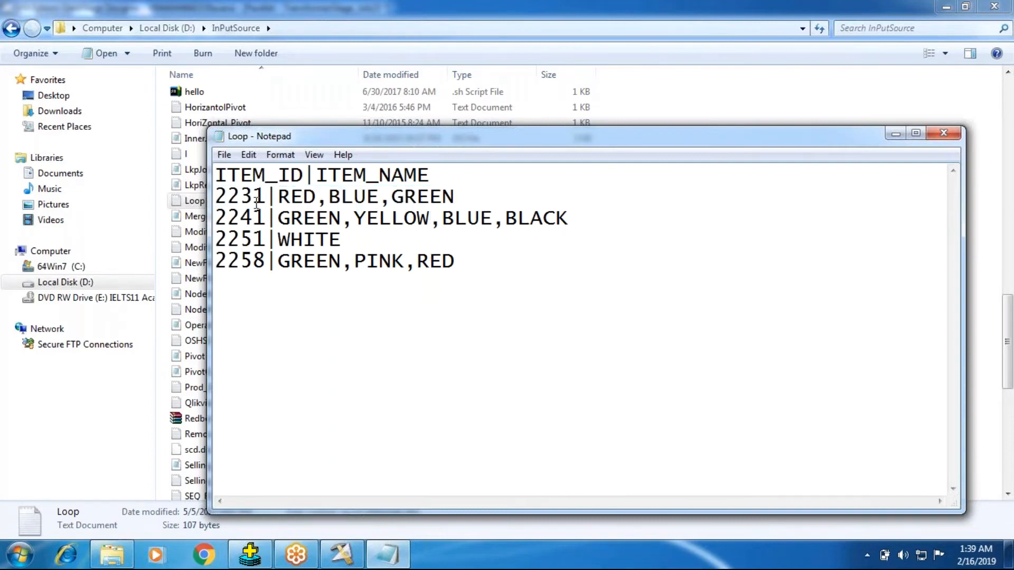
drag(279, 197, 455, 198)
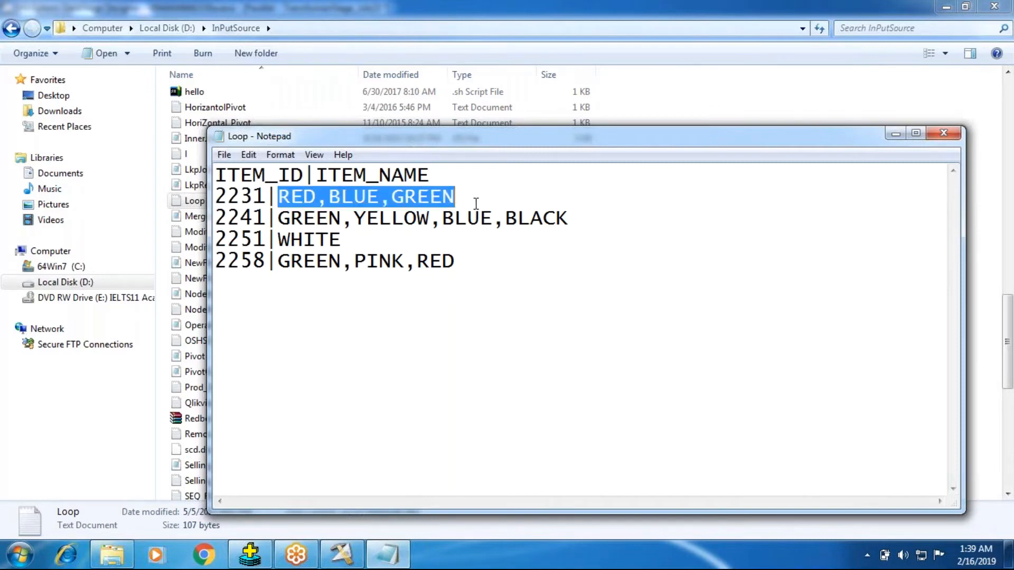
drag(278, 219, 483, 232)
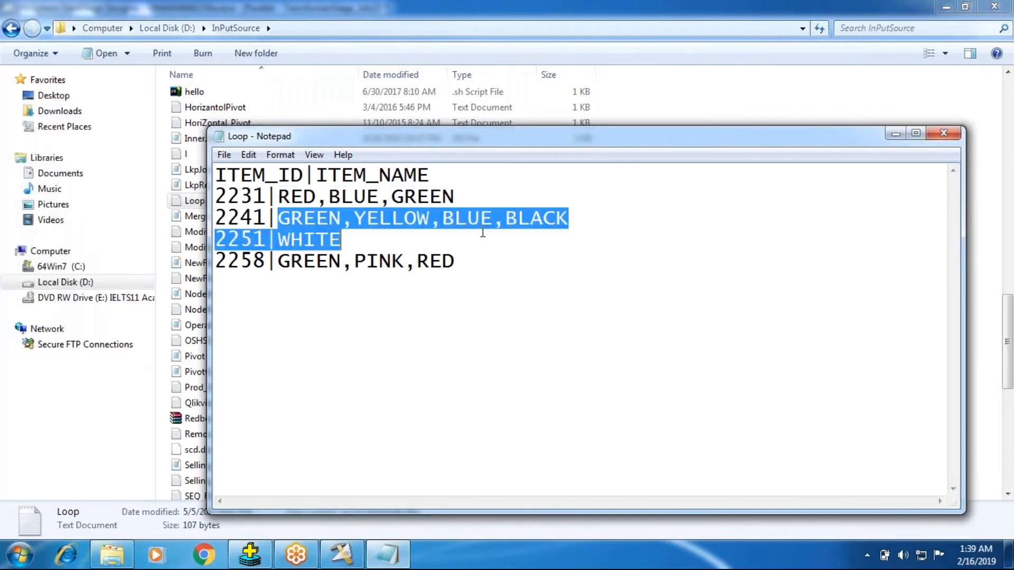
click(511, 285)
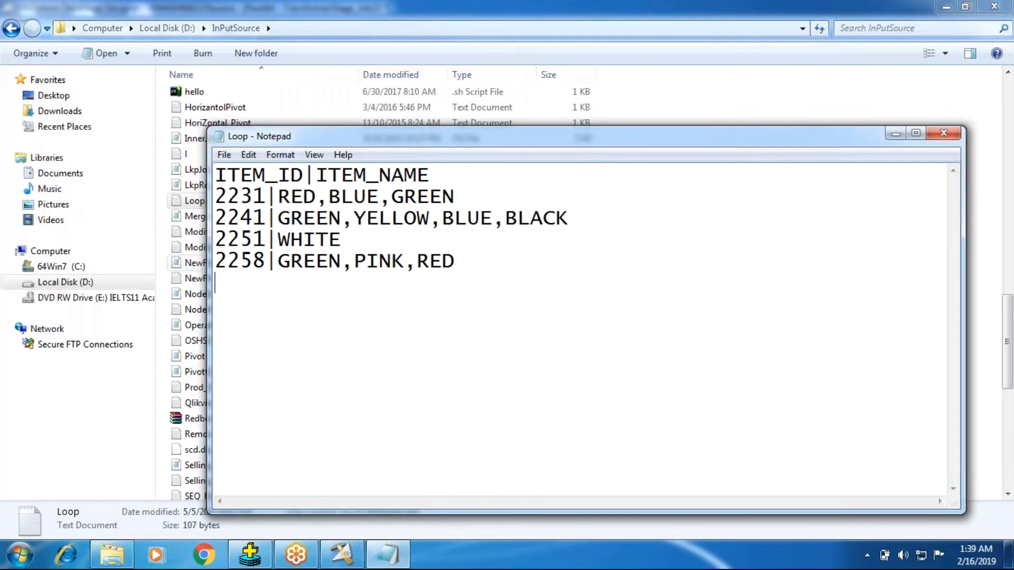
drag(266, 197, 215, 217)
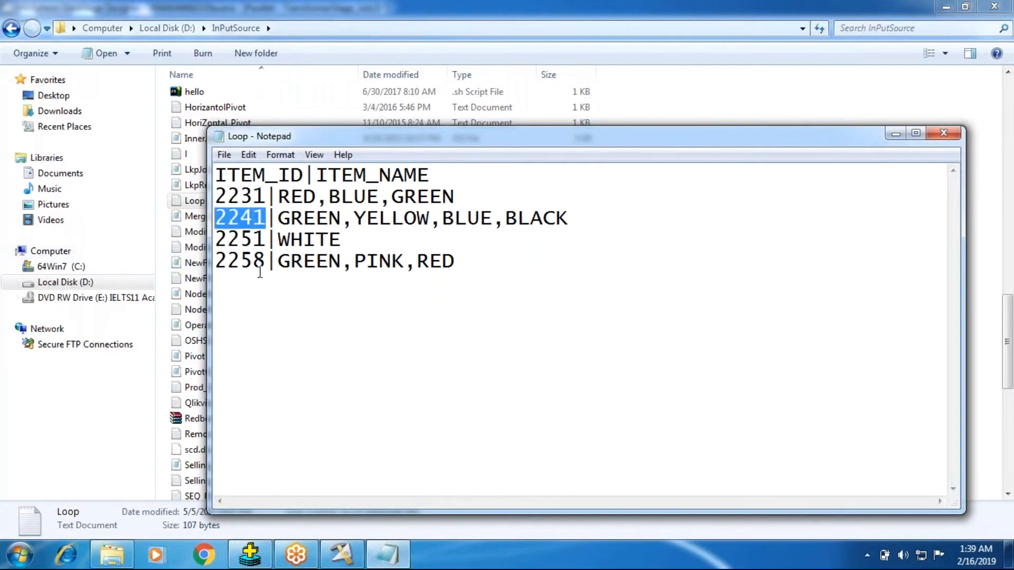
click(944, 134)
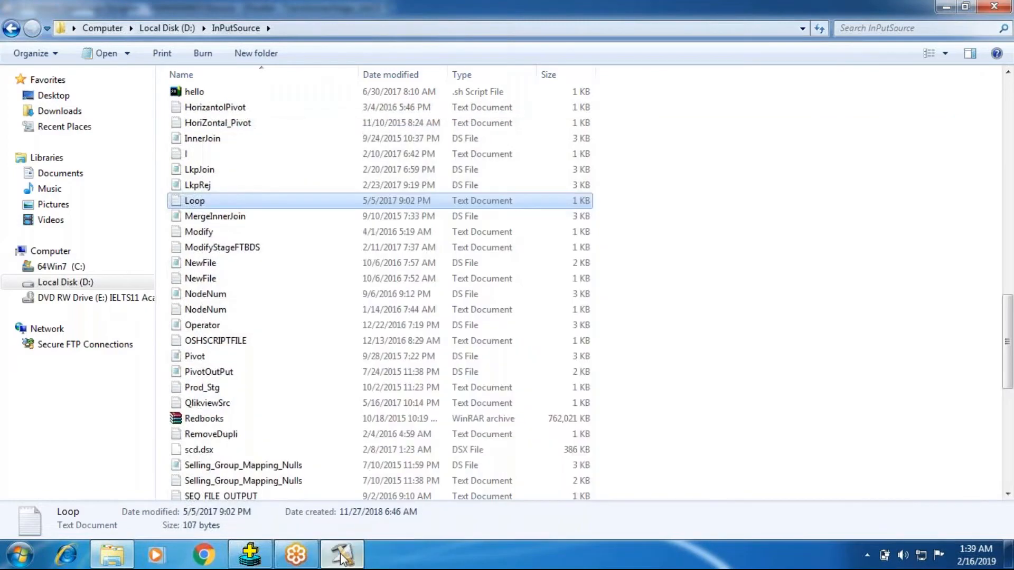
- Return to DataStage Designer and review the loop condition in Transformer_1 and the source file property in Sequential_File_0
click(342, 558)
double_click(321, 259)
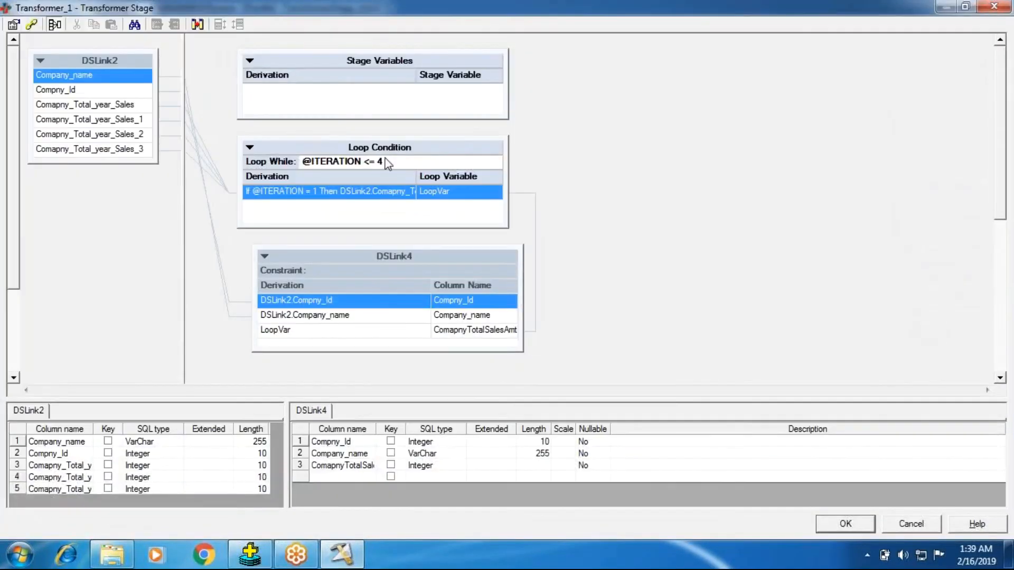
click(834, 516)
double_click(125, 269)
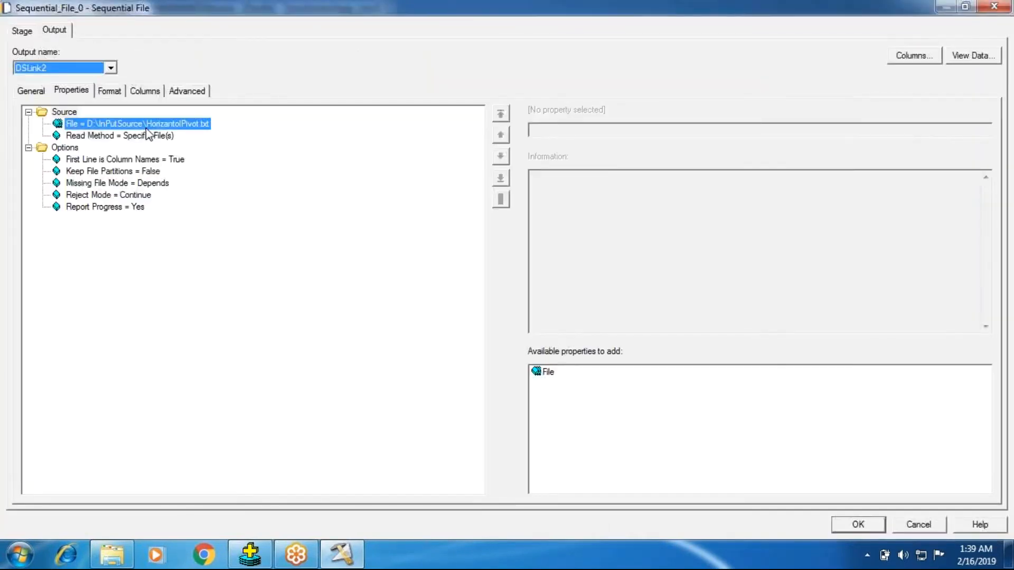
click(880, 523)
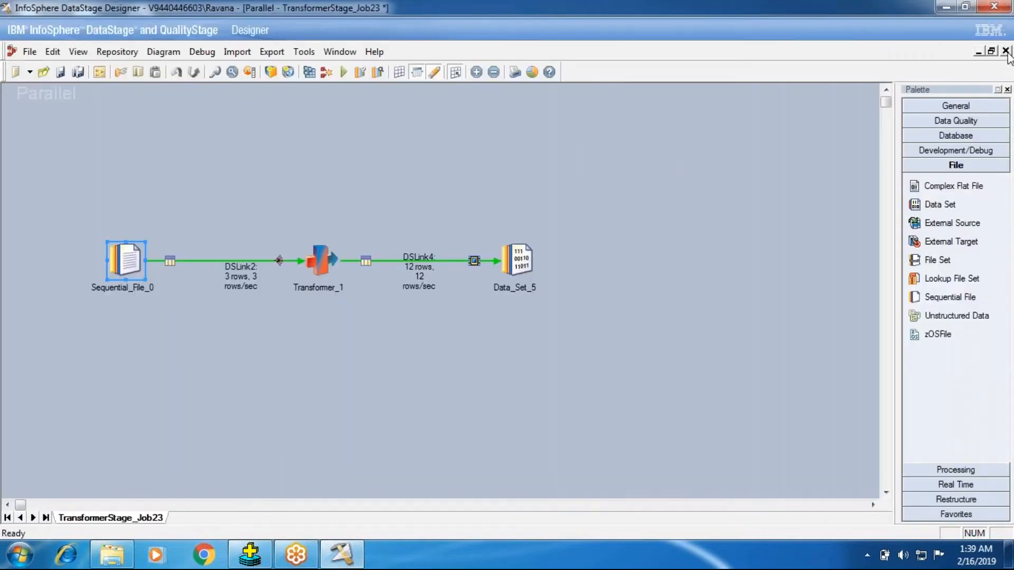
- Close the TransformerStage_Job23 job, create a new parallel job and maximize its canvas
click(1005, 51)
click(515, 307)
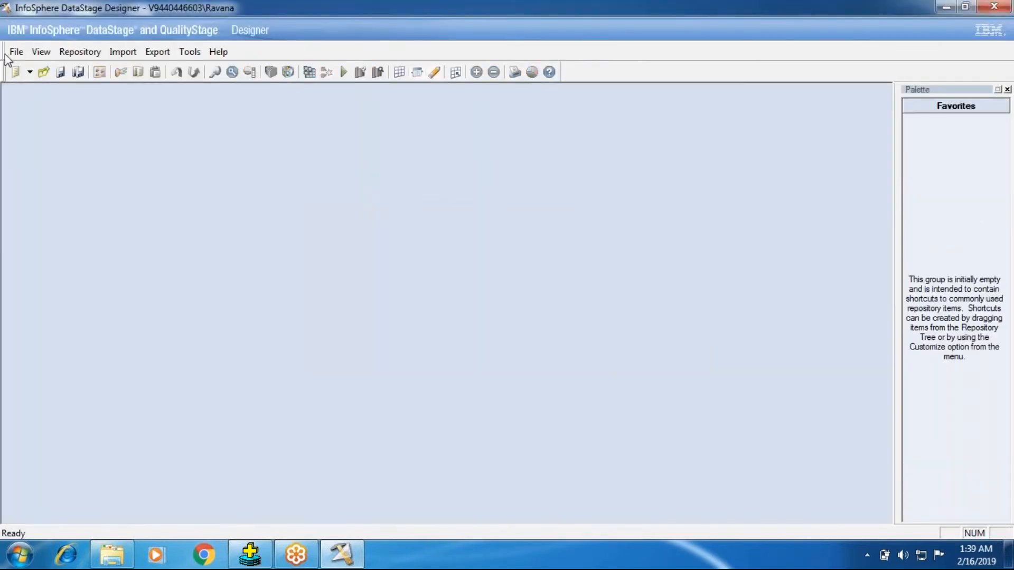
click(17, 51)
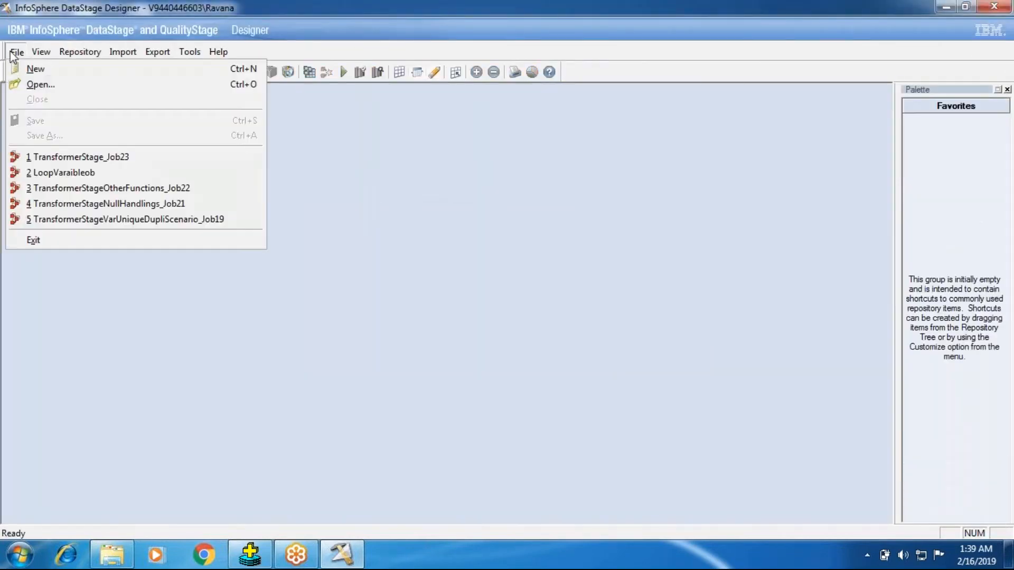
click(36, 69)
click(489, 188)
click(530, 405)
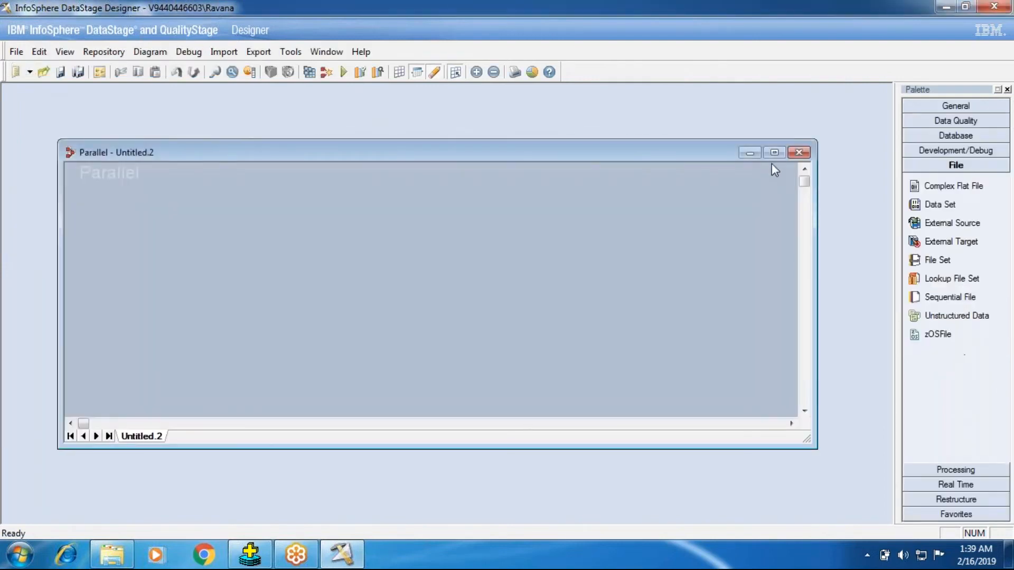
click(774, 153)
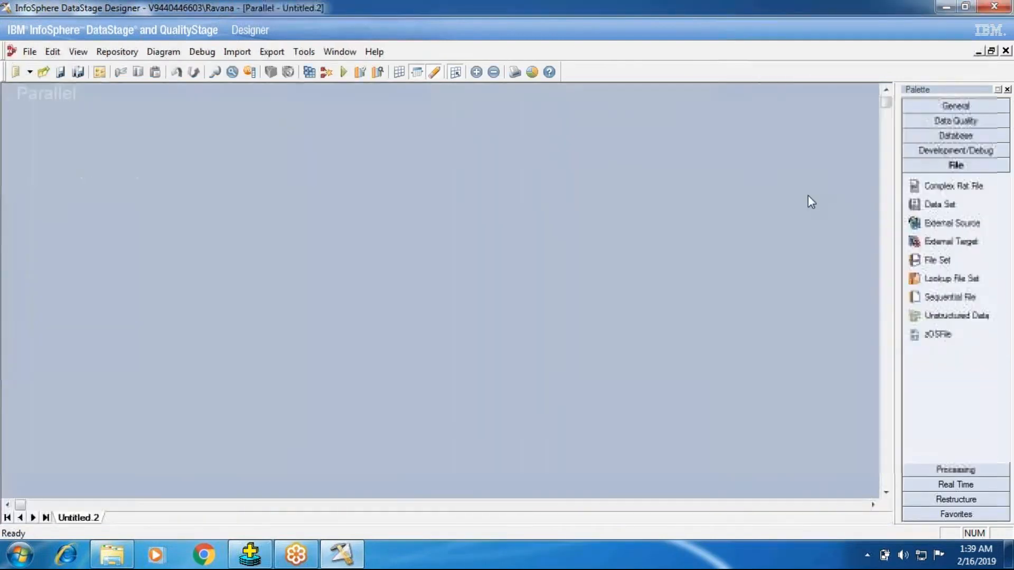
- Place Sequential File, Transformer and Data Set stages on the canvas and link them in that order
drag(946, 297, 39, 227)
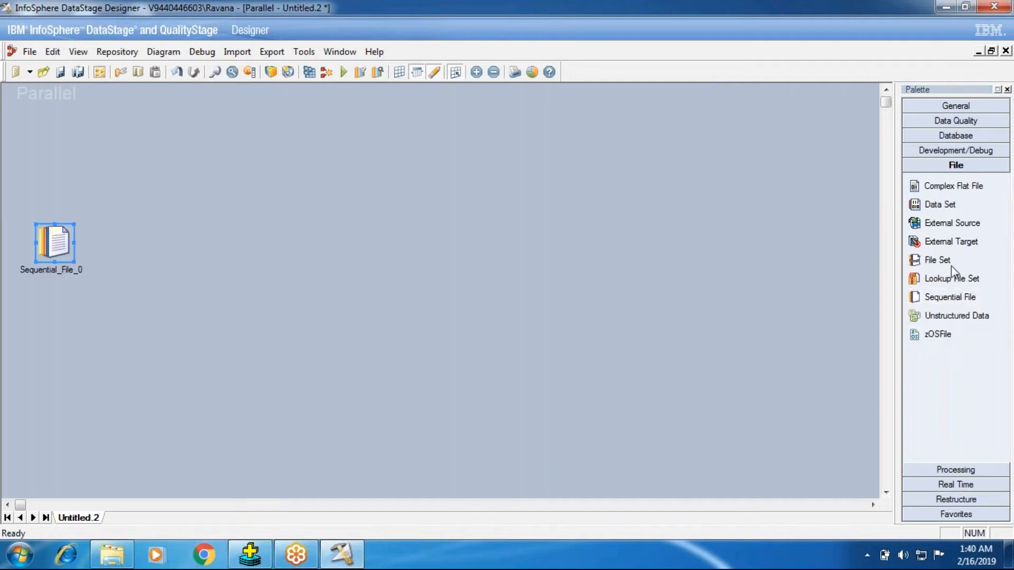
click(940, 204)
click(447, 235)
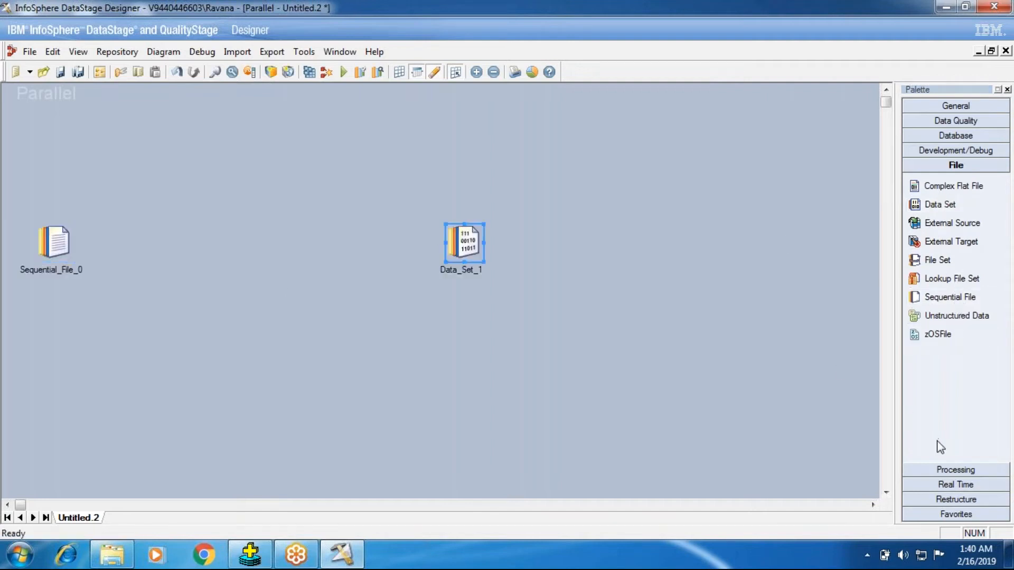
click(951, 469)
click(944, 443)
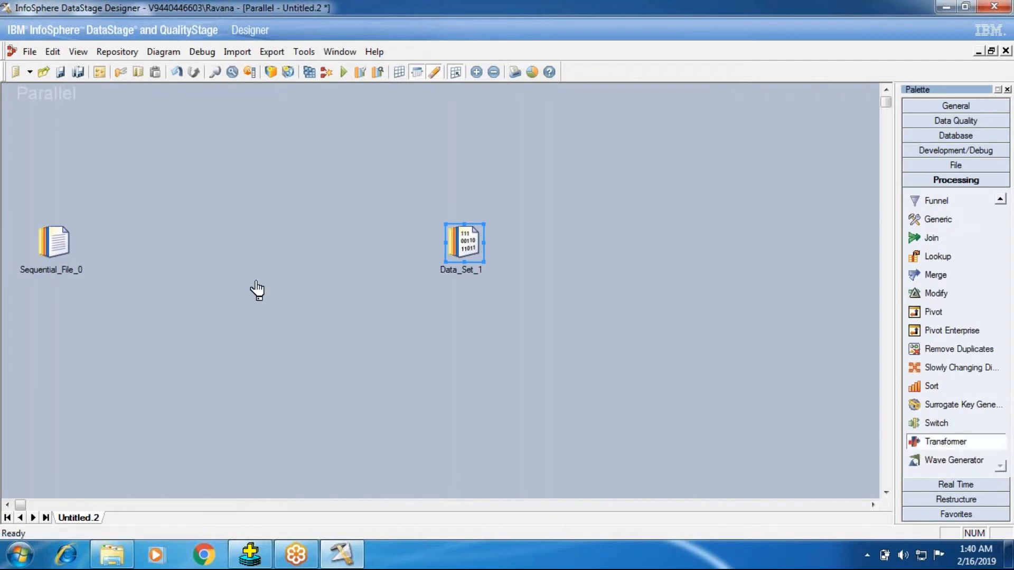
click(214, 241)
drag(225, 254, 244, 241)
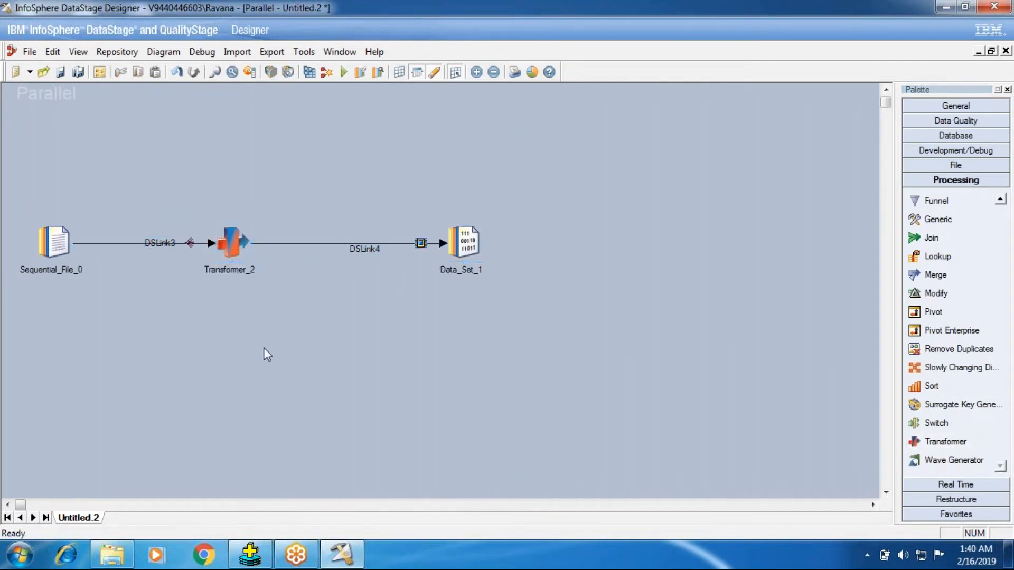
- Set the source file of Sequential_File_0 to D:\InPutSource\Loop.txt
double_click(53, 242)
click(77, 123)
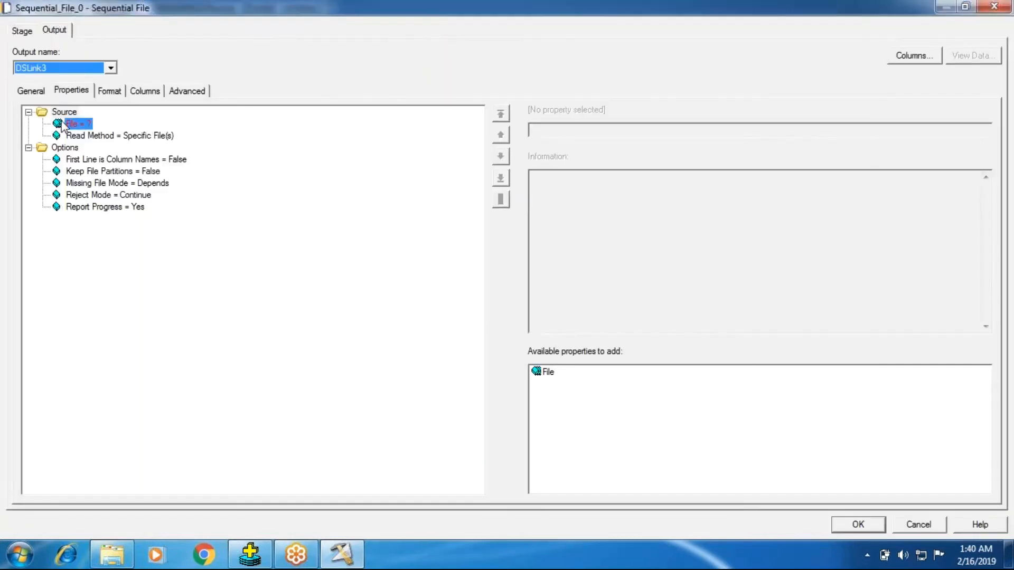
click(988, 132)
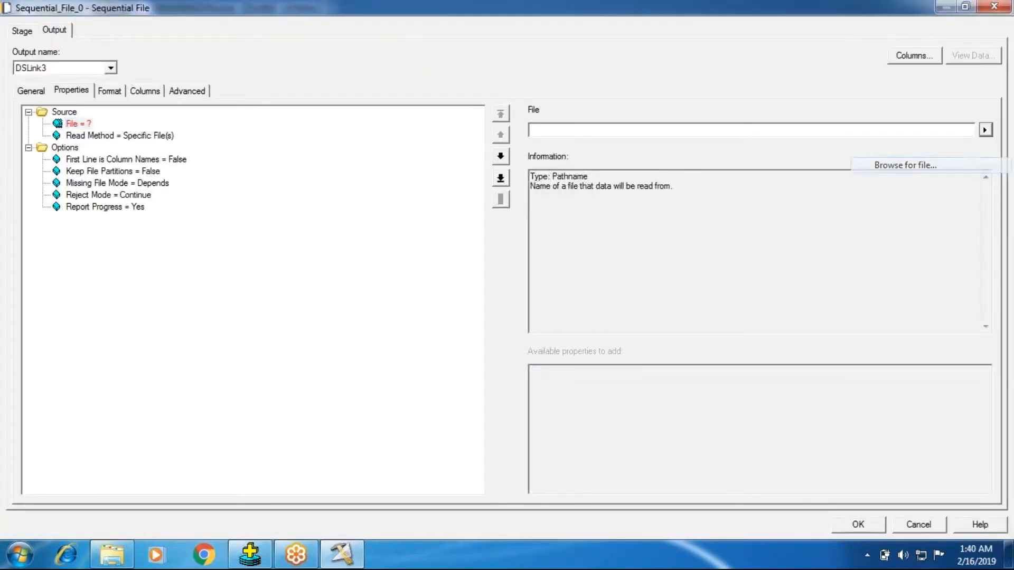
click(964, 164)
click(498, 268)
key(l)
key(l)
key(l)
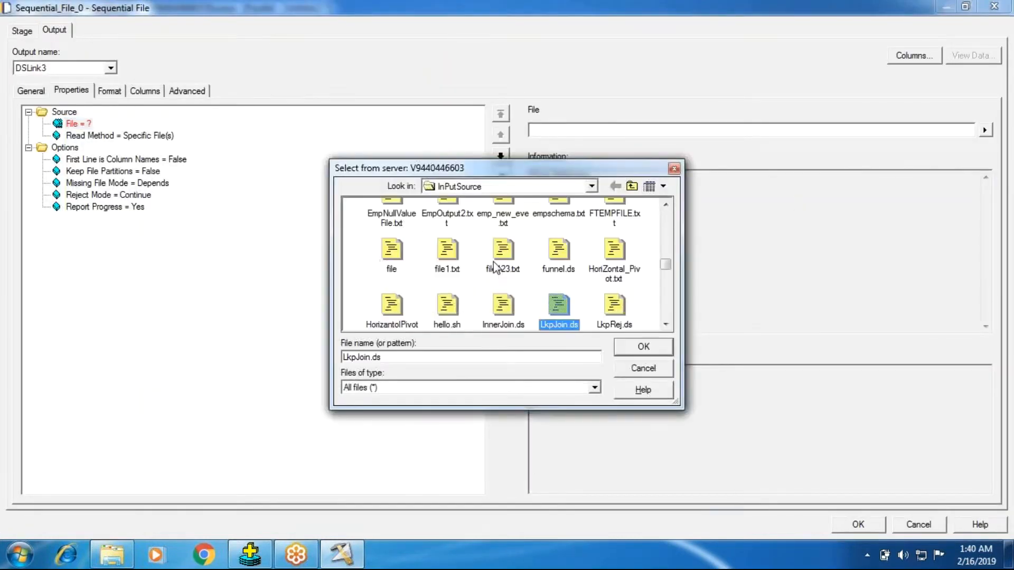
click(642, 346)
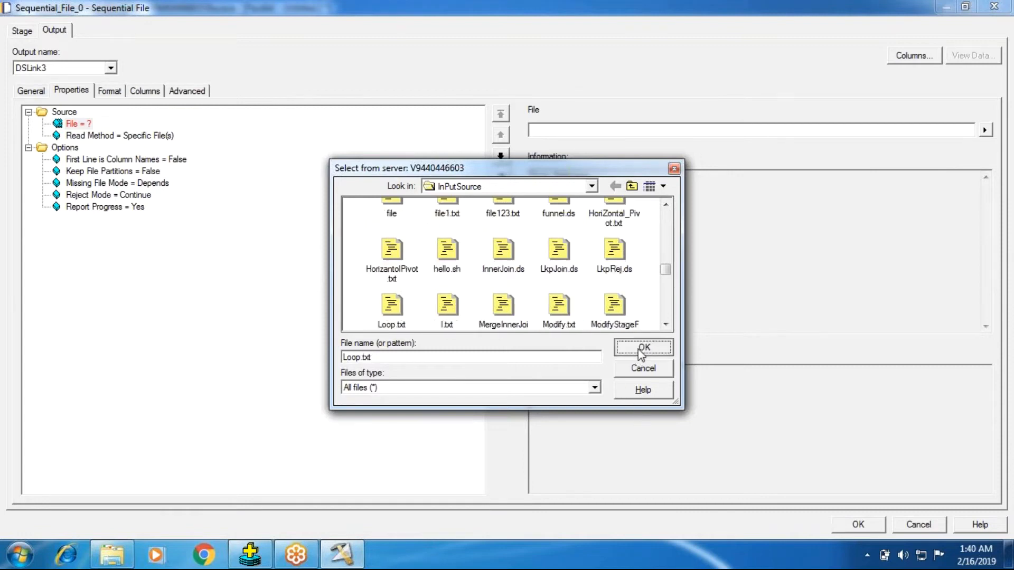
- Set First Line is Column Names to True for the Loop.txt source
click(143, 162)
click(574, 138)
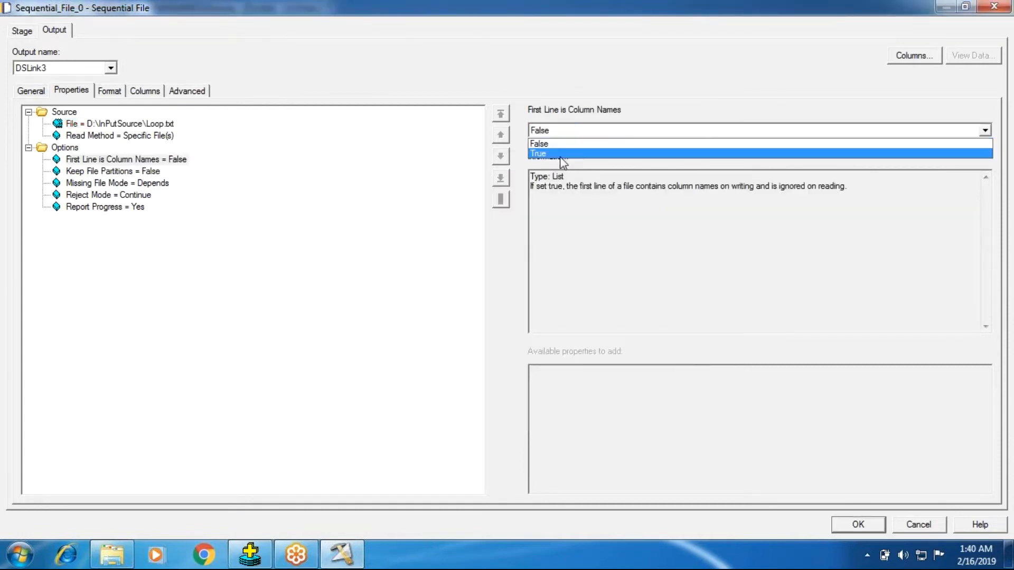
click(559, 151)
- Set the source file's field delimiter to | and remove the Quote property from its format settings
click(123, 91)
click(93, 156)
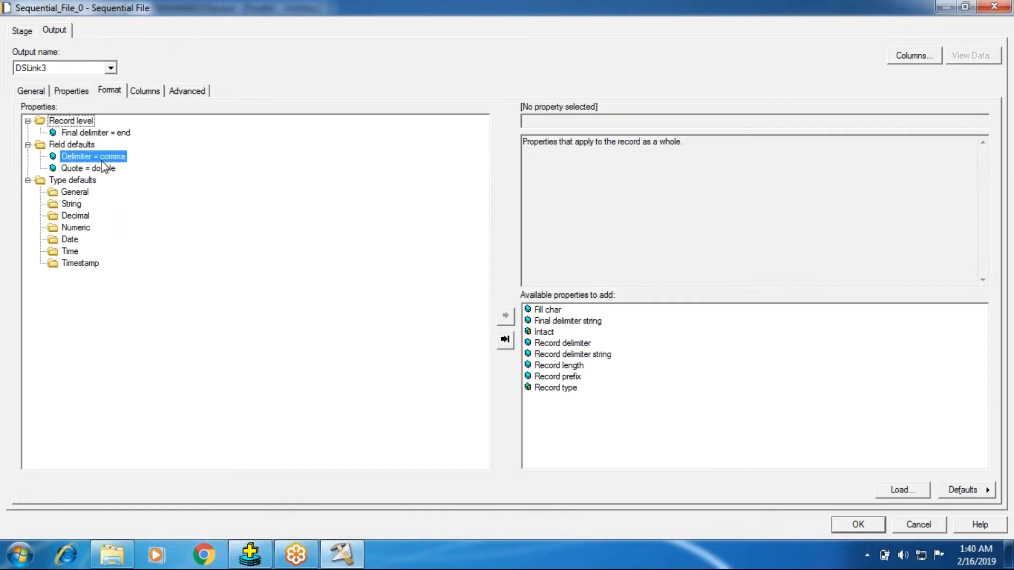
click(571, 122)
text(|)
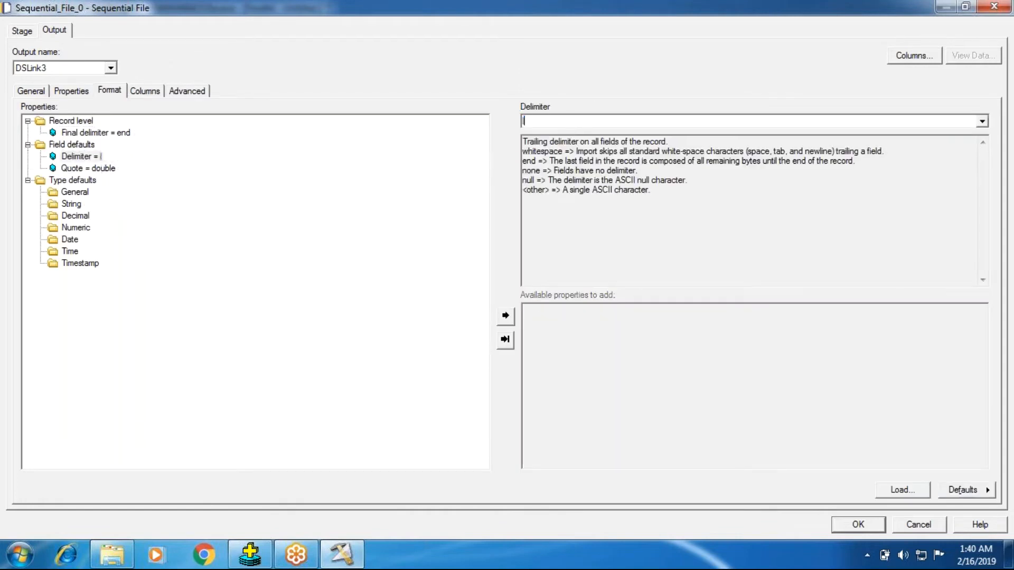
click(99, 169)
right_click(98, 170)
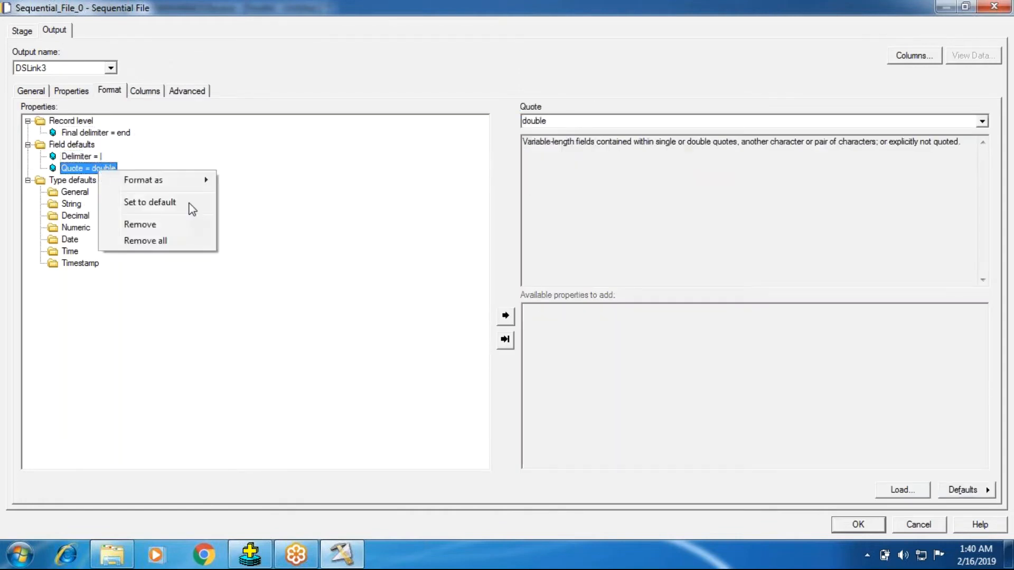
click(146, 224)
- Load all columns from the Loop.txt table definition under Sequential\InPutSource into the source stage
click(145, 91)
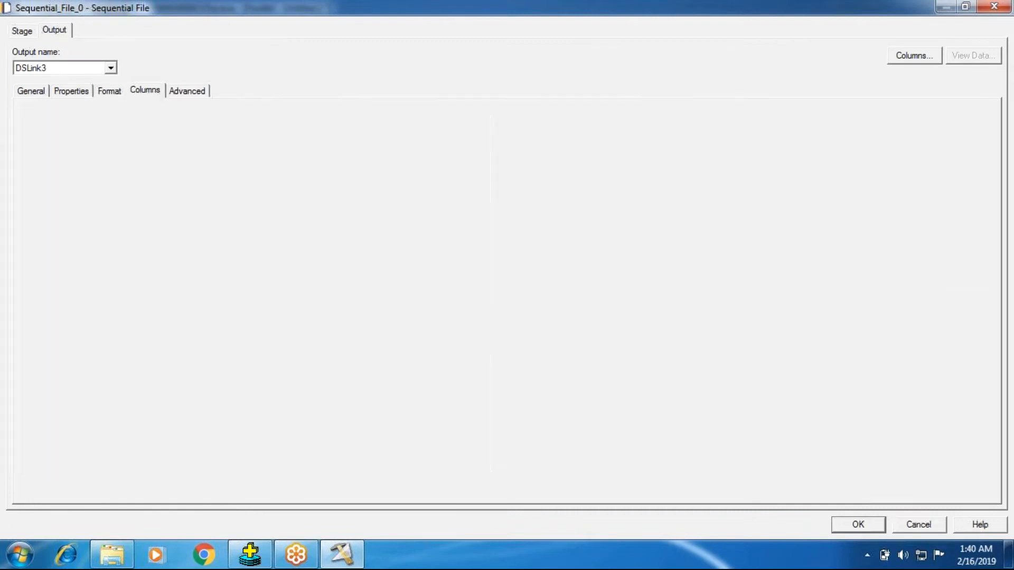
click(966, 490)
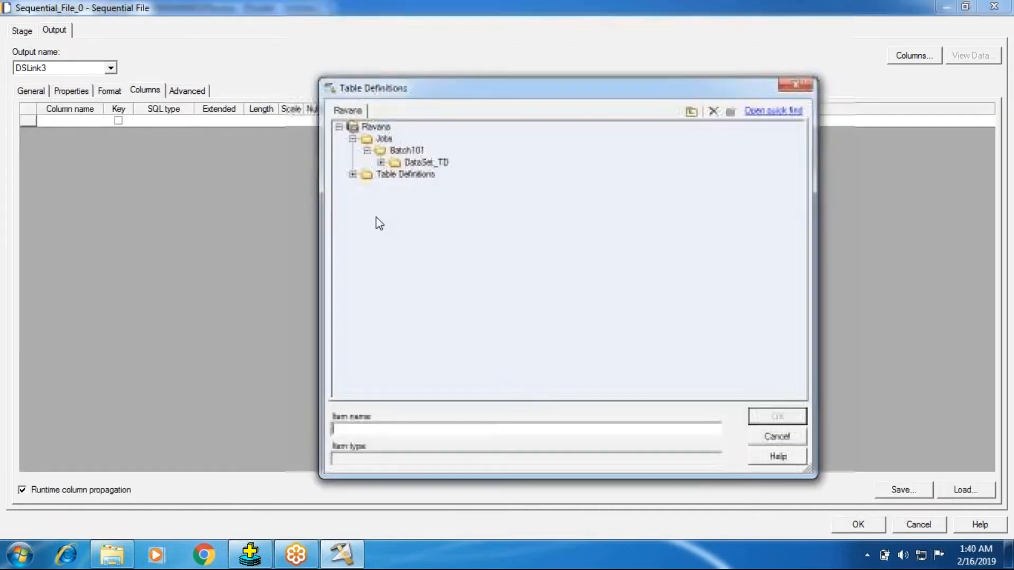
click(353, 174)
click(368, 234)
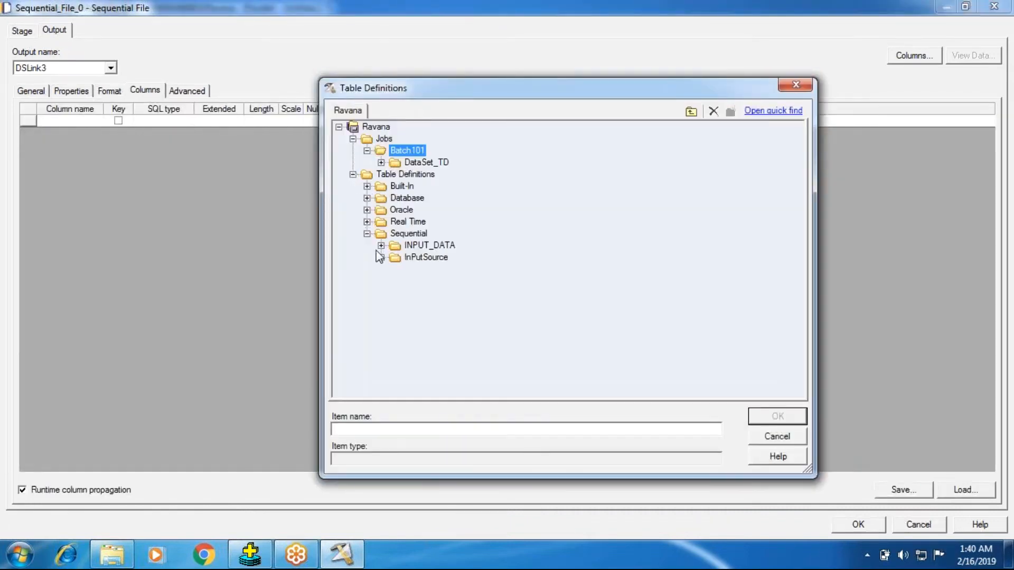
click(380, 257)
click(432, 293)
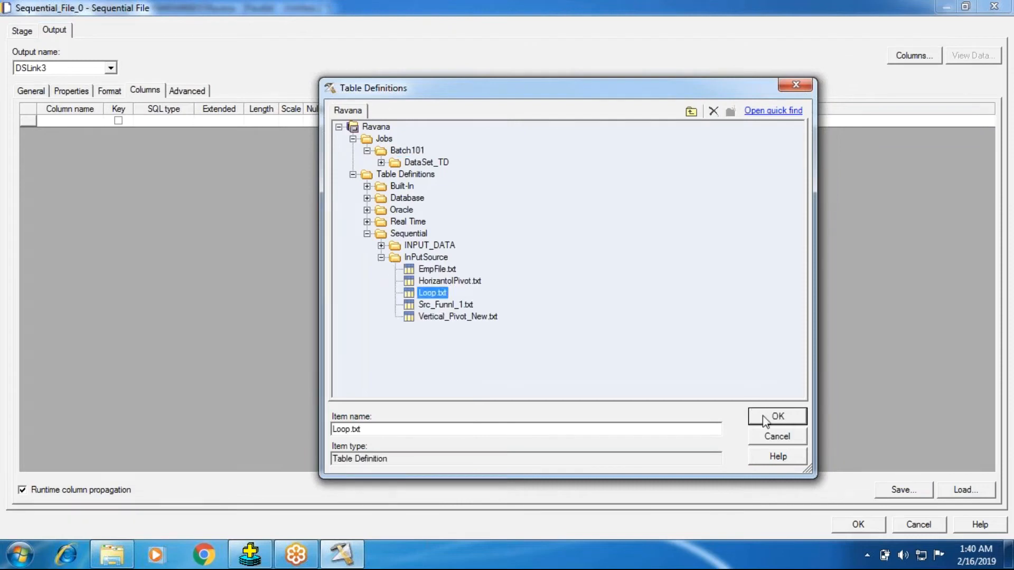
click(776, 416)
click(656, 175)
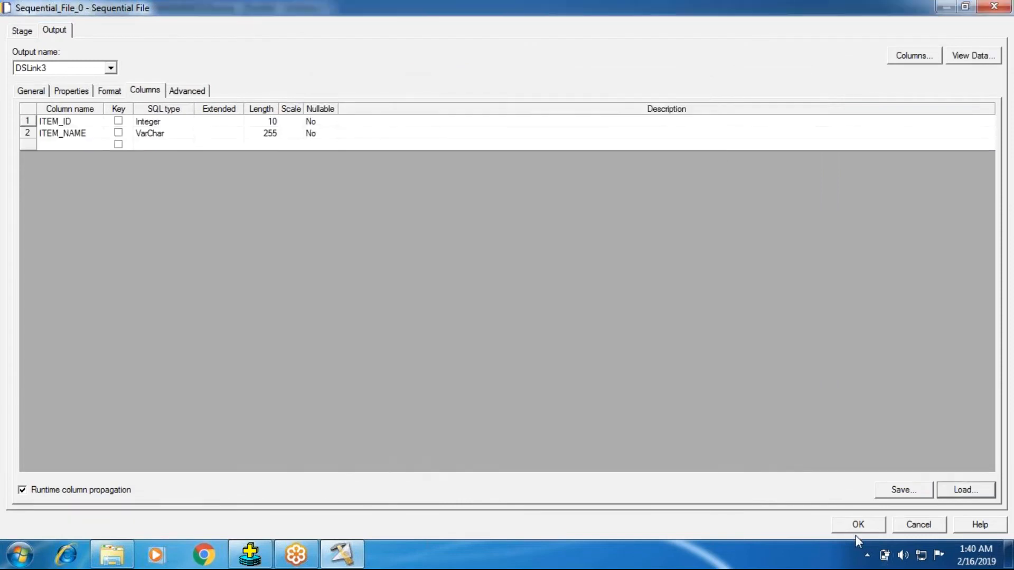
- Preview the Loop.txt data through Sequential_File_0 and accept the stage's settings
click(969, 57)
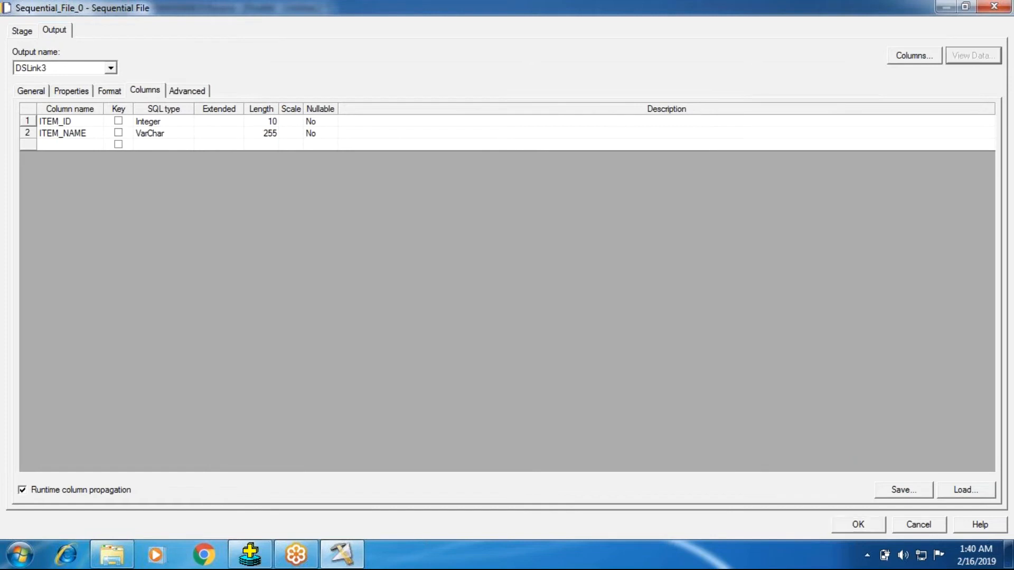
click(639, 239)
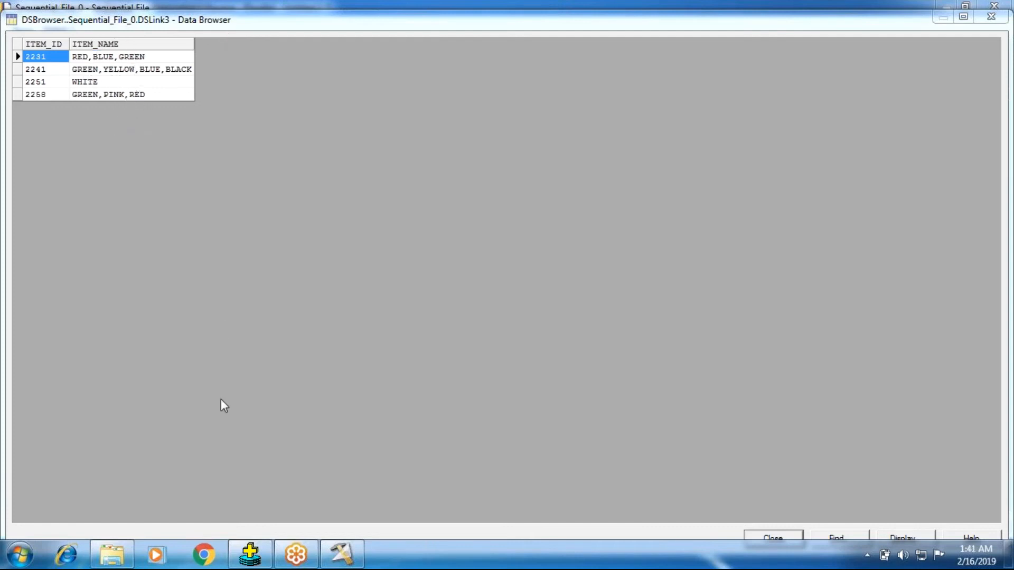
click(773, 537)
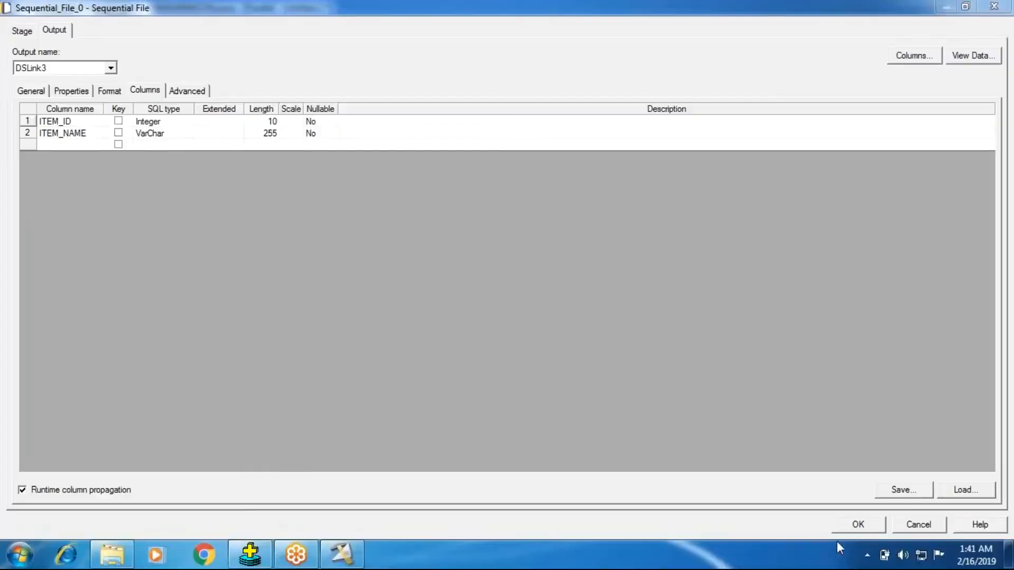
click(858, 526)
- Open Transformer_2 and map all DSLink3 input columns, ITEM_ID and ITEM_NAME, to the DSLink4 output
click(242, 241)
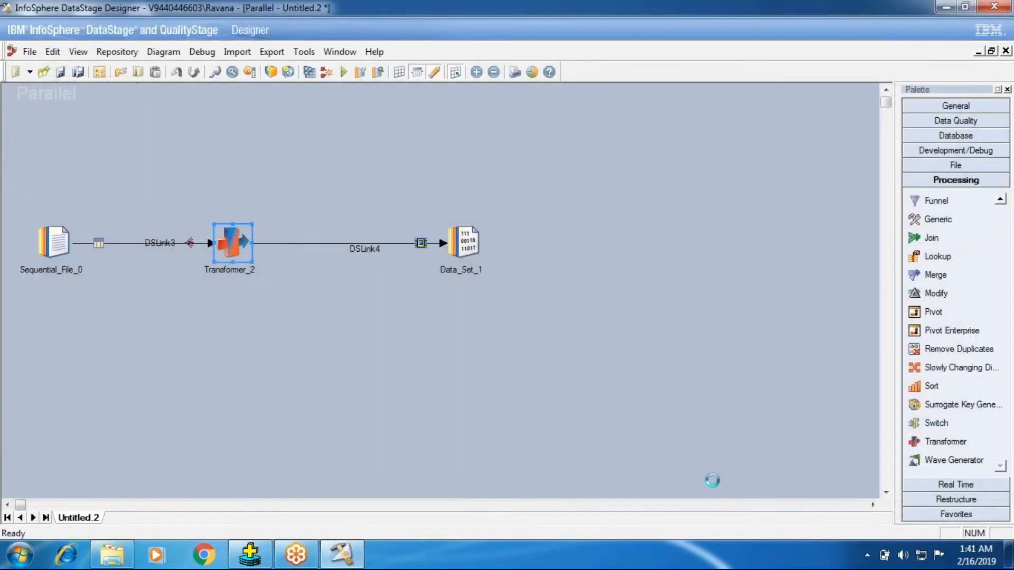
double_click(242, 241)
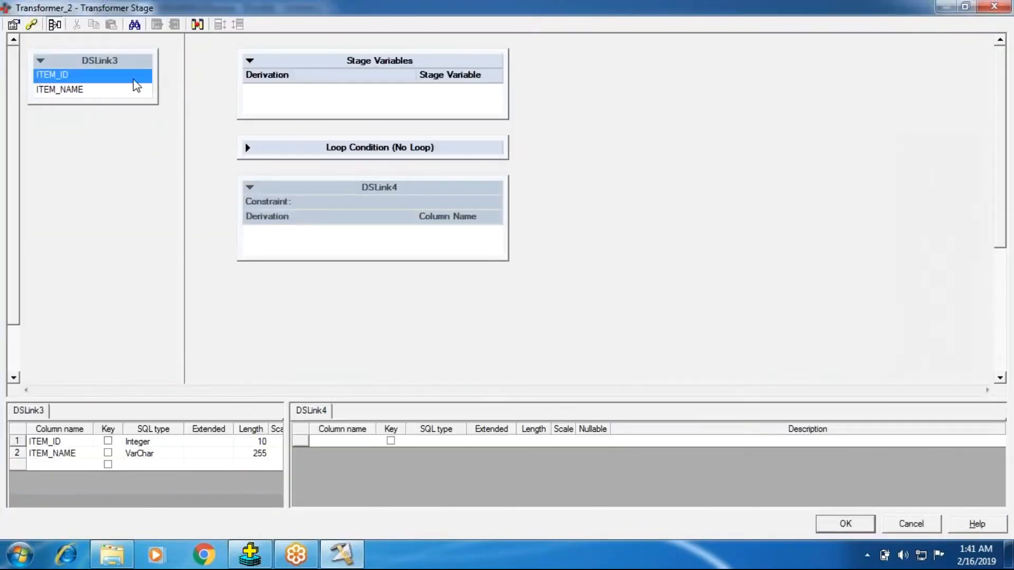
drag(132, 61, 268, 202)
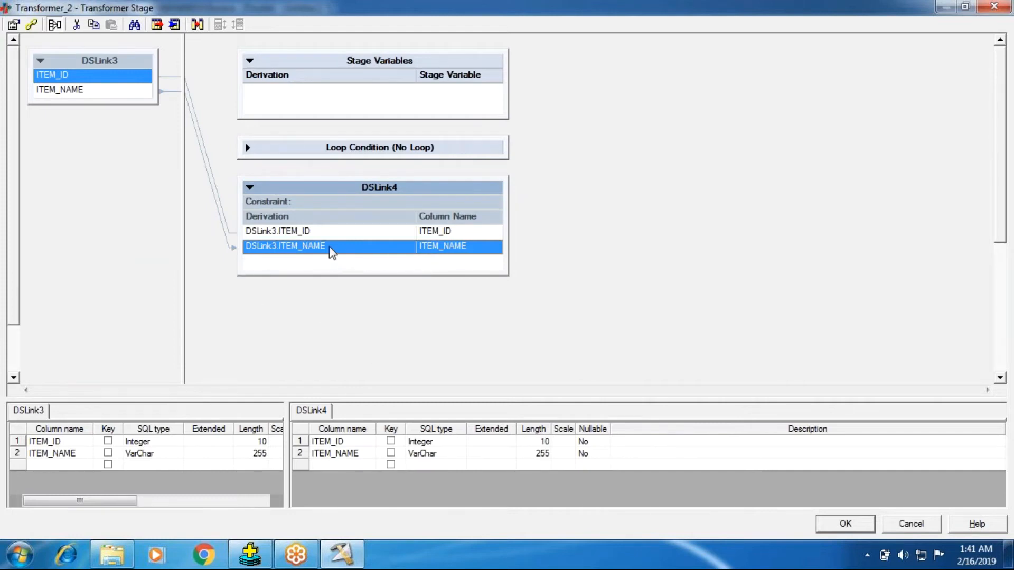
- Open Loop.txt from the InPutSource folder in Notepad and examine the ITEM_NAME values of each record
click(112, 555)
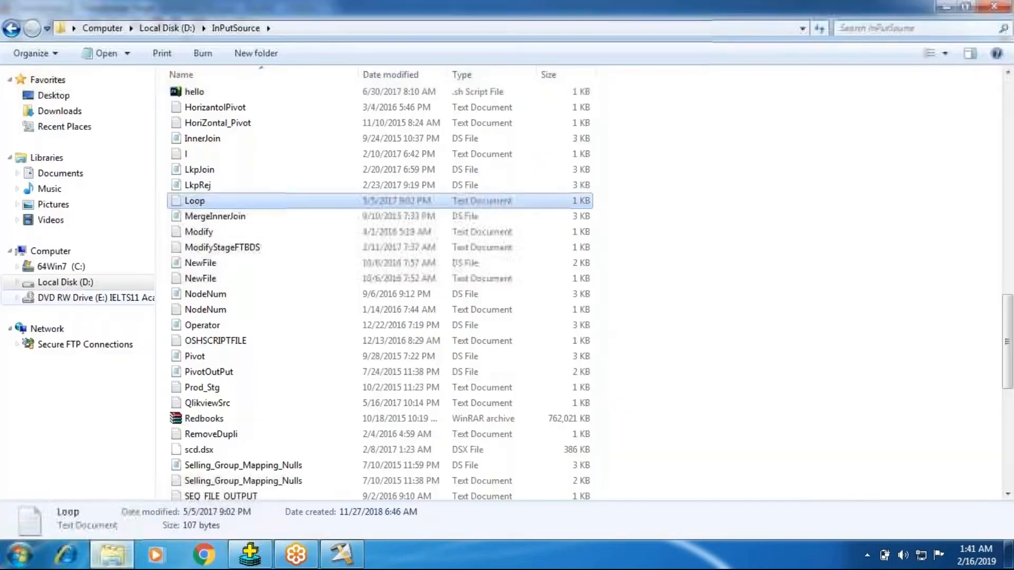
double_click(194, 201)
drag(290, 197, 550, 204)
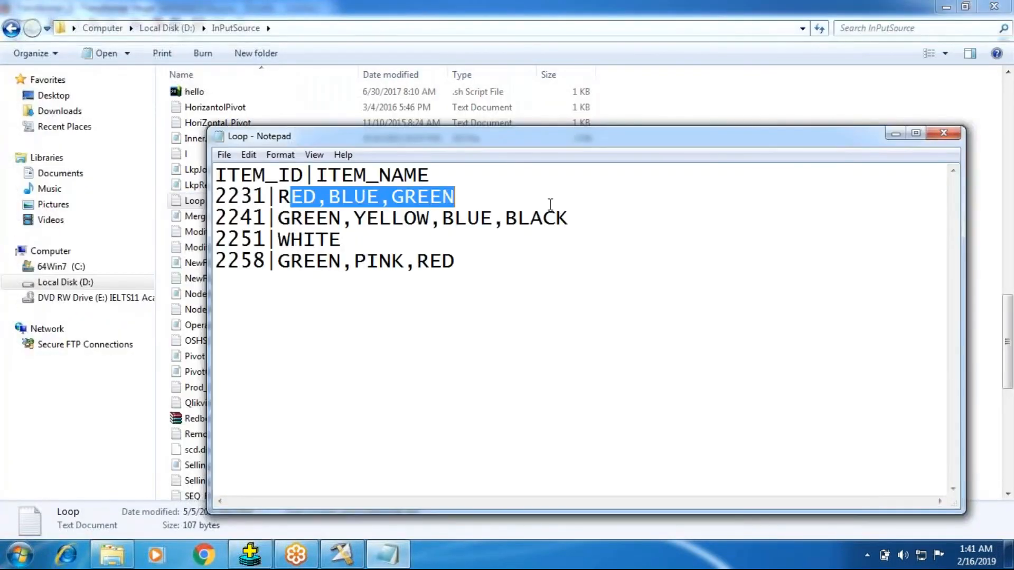
click(439, 269)
drag(456, 262, 292, 175)
click(316, 295)
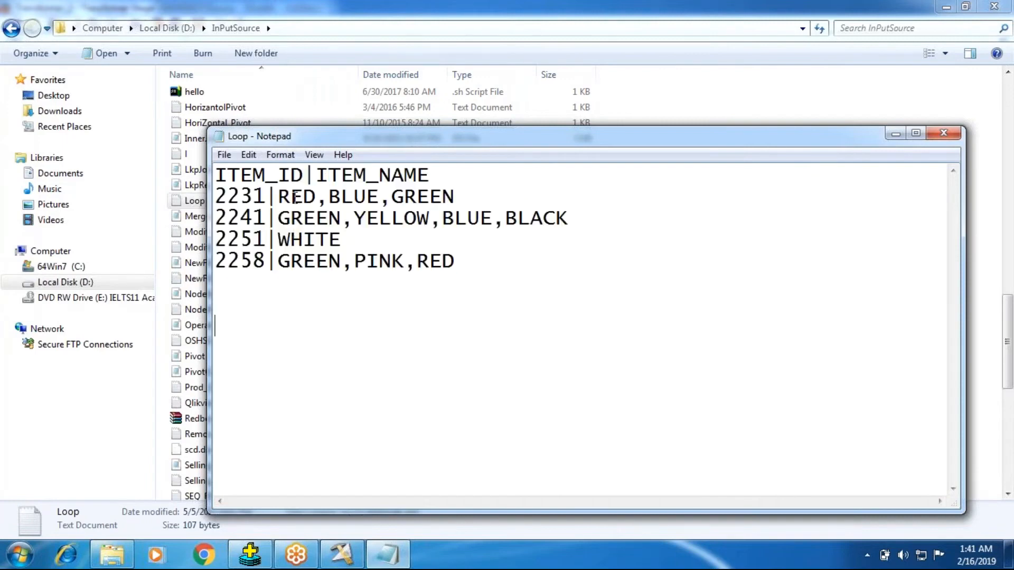
click(305, 216)
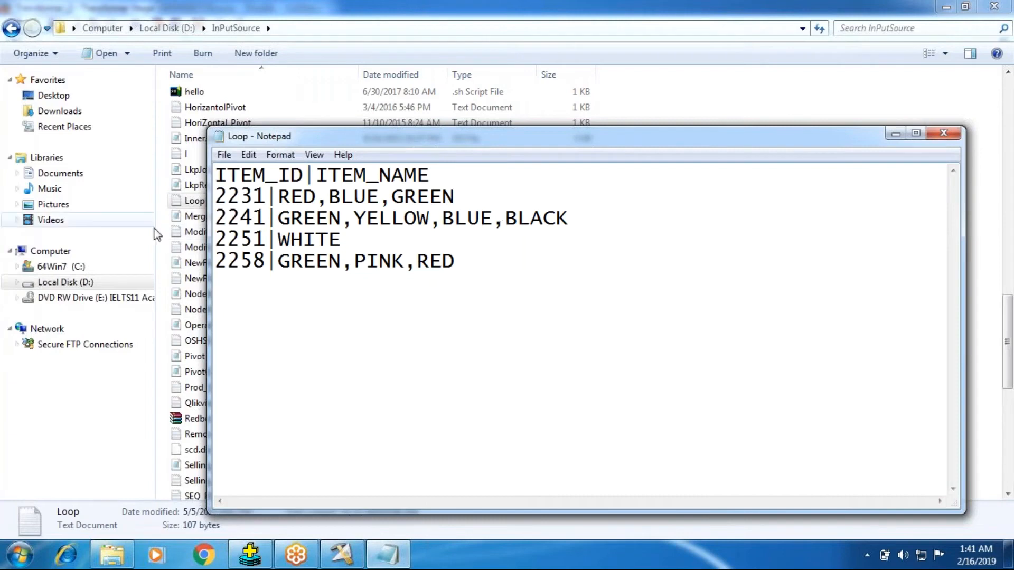
click(278, 241)
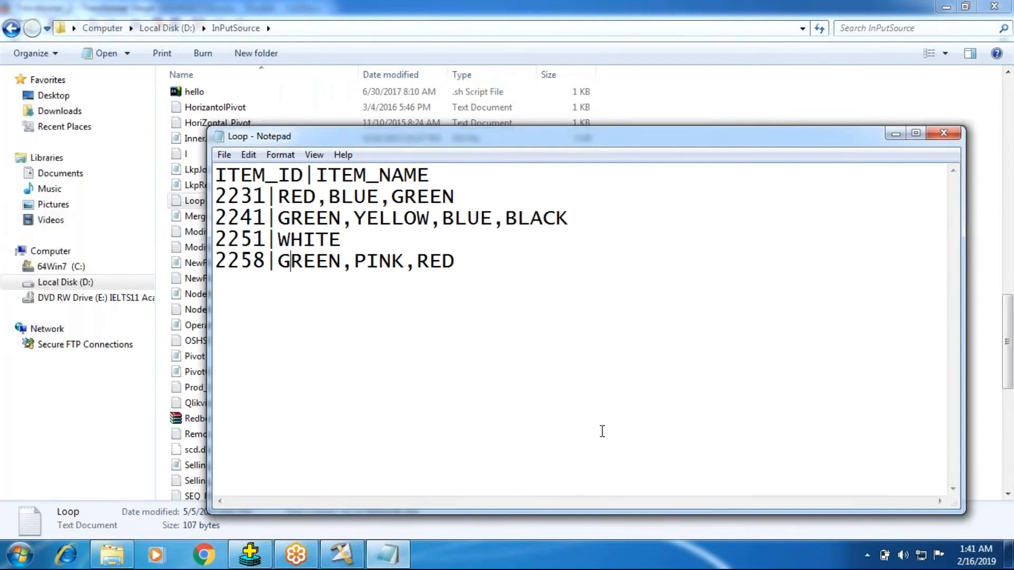
click(944, 133)
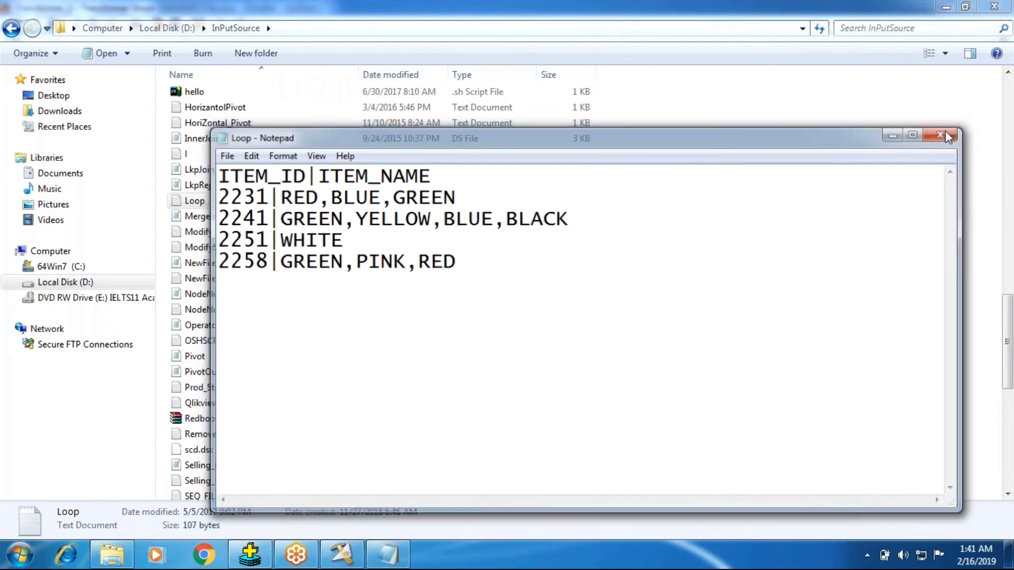
- Reopen Loop.txt and examine the commas separating the item names in the 2231 record
double_click(222, 206)
drag(317, 199, 325, 209)
drag(393, 200, 377, 205)
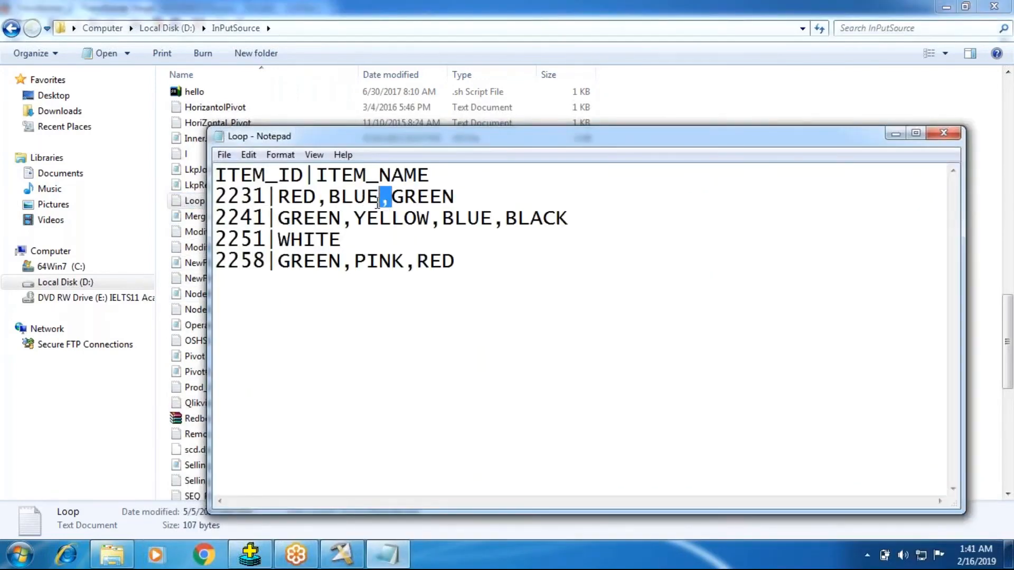
click(944, 132)
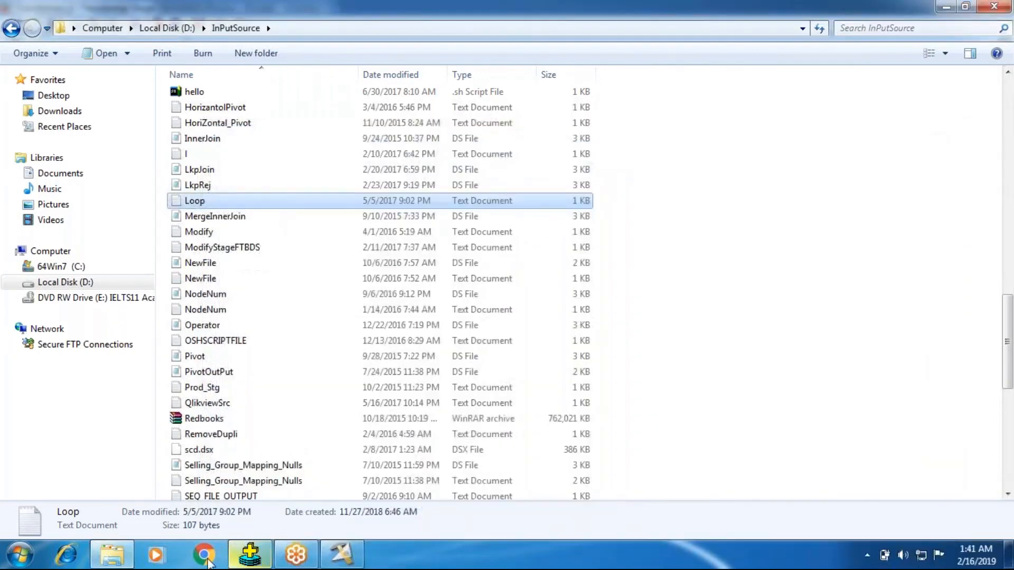
- Switch back to the DataStage Transformer, append a stage variable and insert the Dcount string function as its derivation
click(331, 557)
right_click(351, 101)
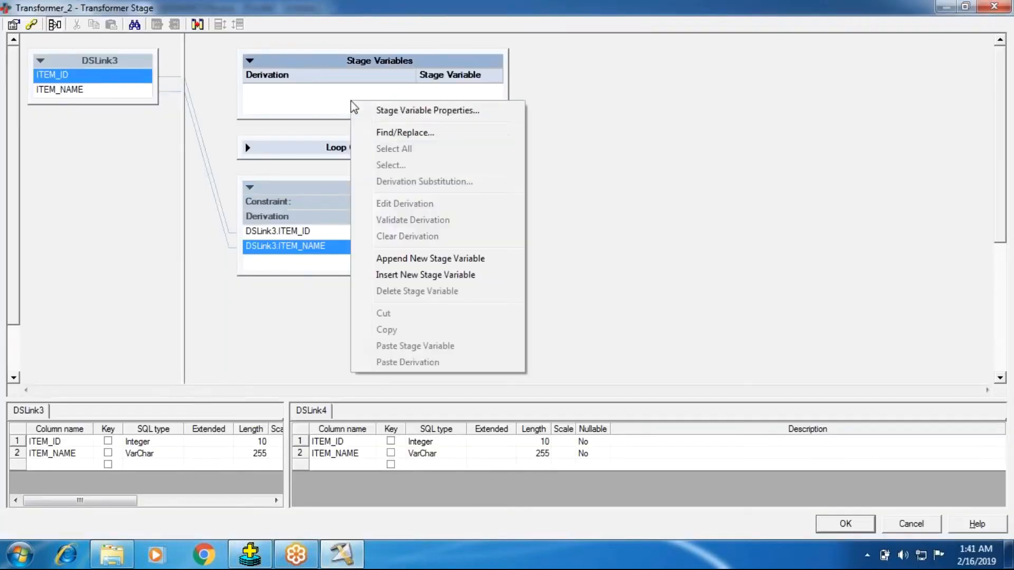
click(402, 258)
double_click(349, 89)
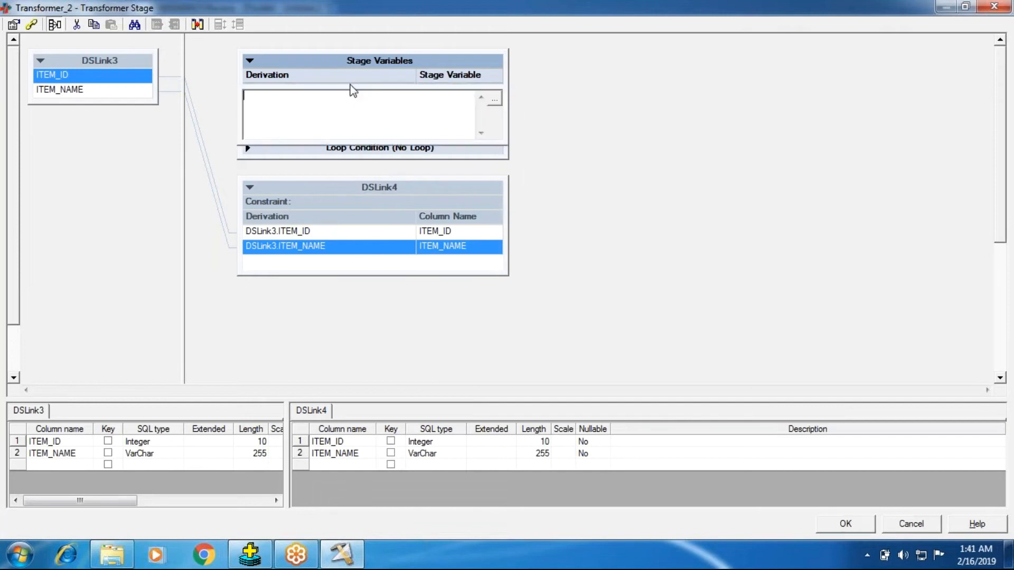
right_click(351, 93)
click(309, 226)
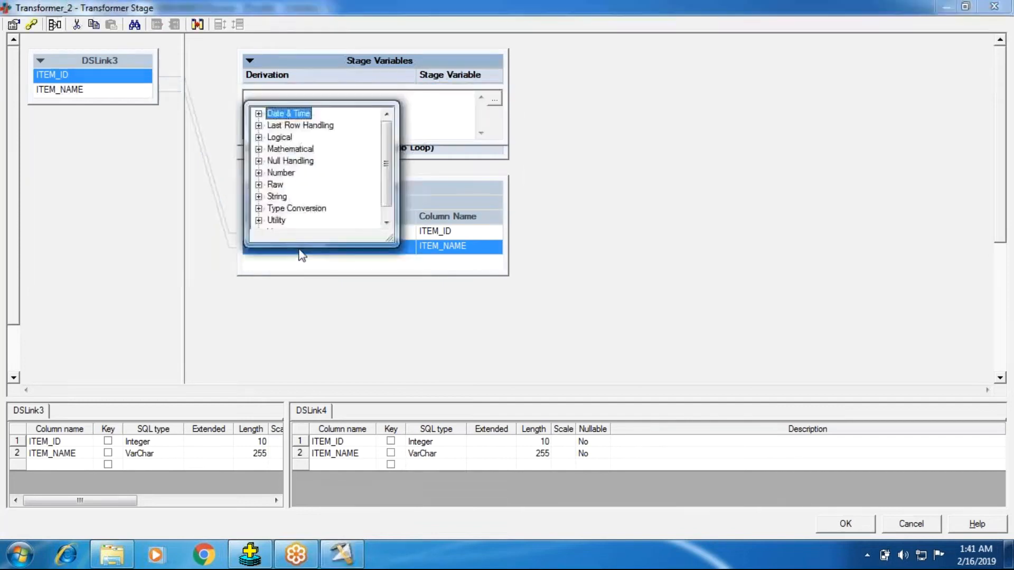
click(258, 196)
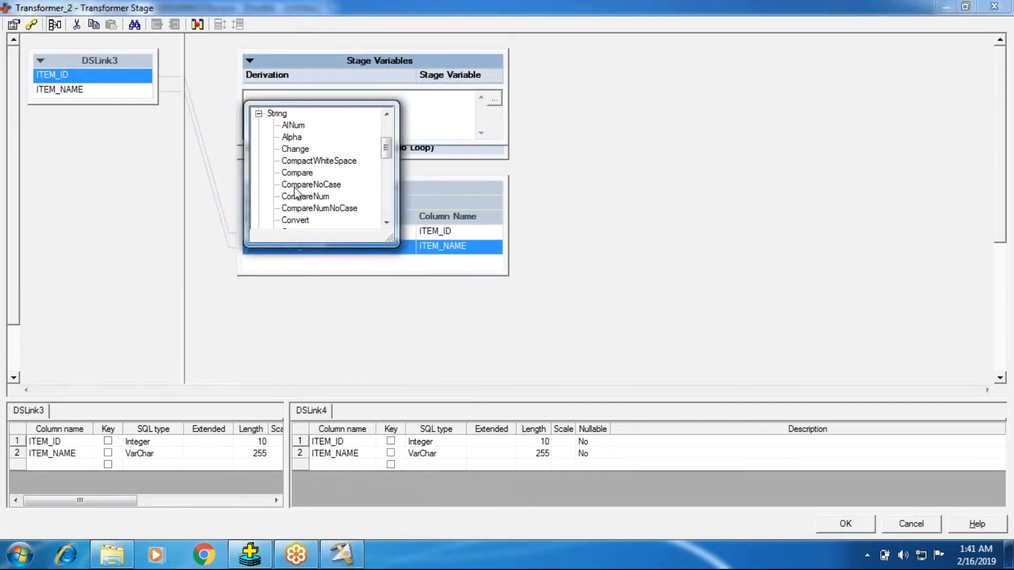
scroll(297, 196, down, 2)
click(297, 173)
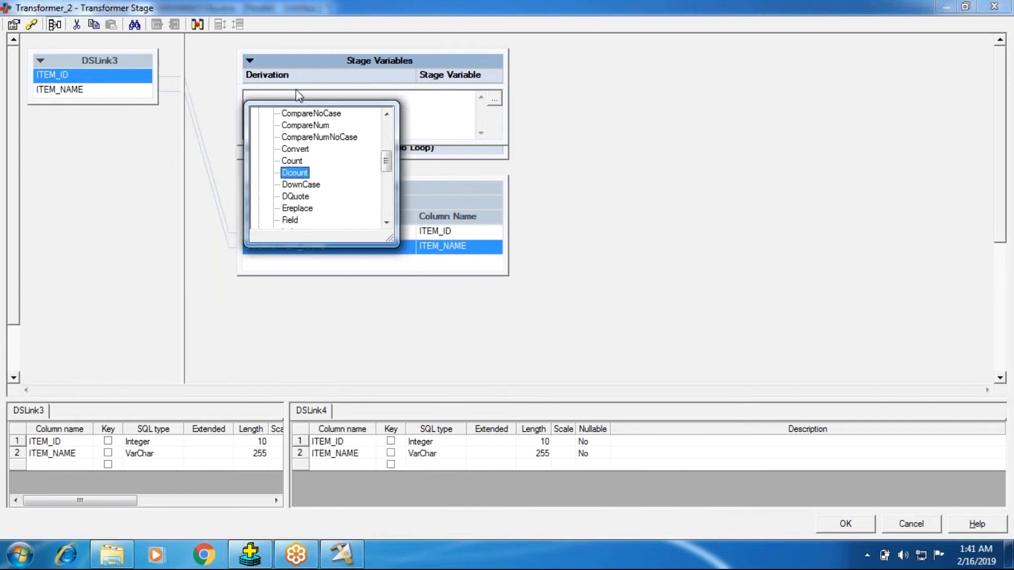
- Complete the stage variable's Dcount derivation with DSLink3.ITEM_NAME as the string and ',' as the delimiter
right_click(298, 95)
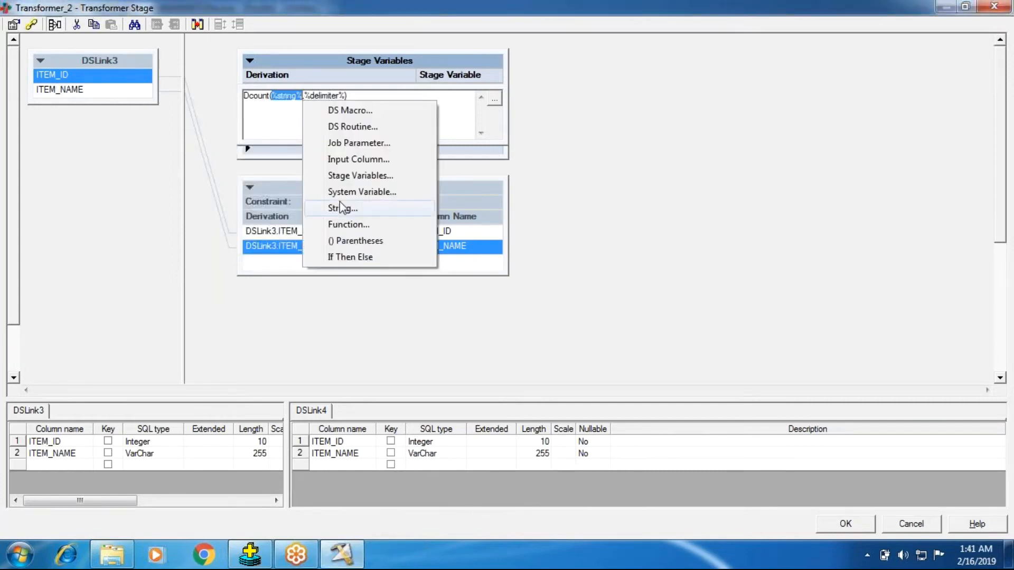
click(348, 159)
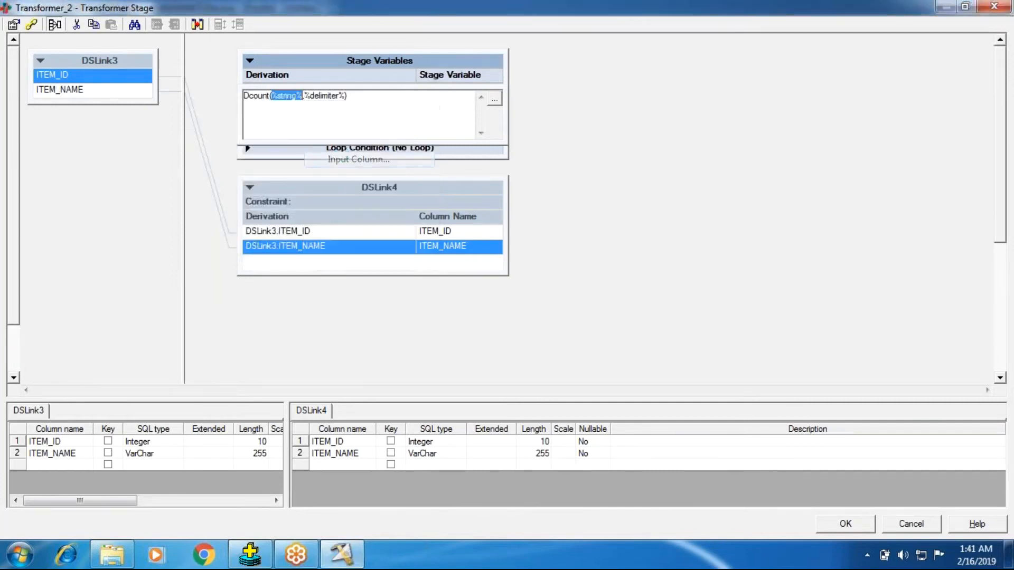
click(345, 137)
double_click(345, 138)
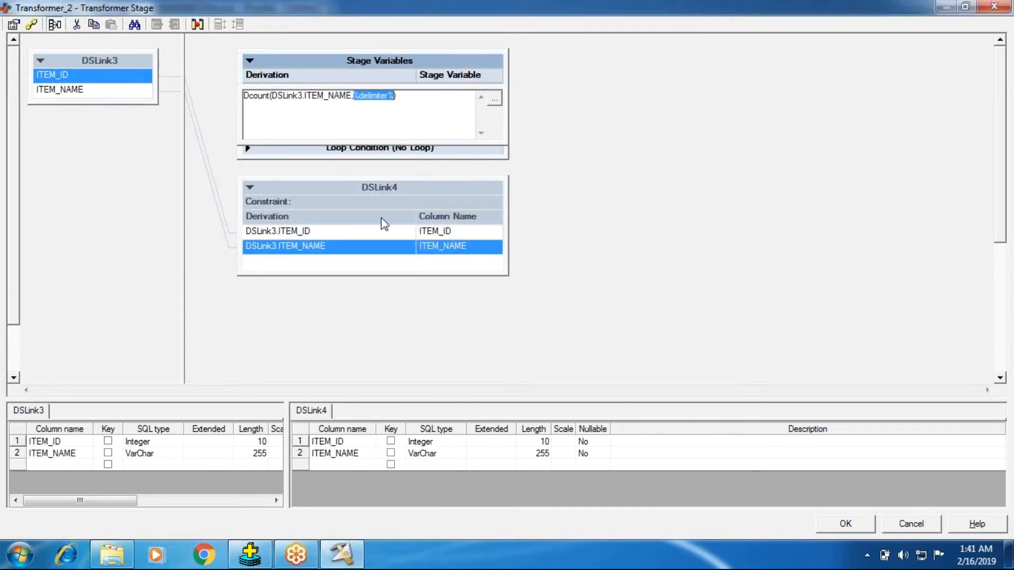
key(BackSpace)
key(Return)
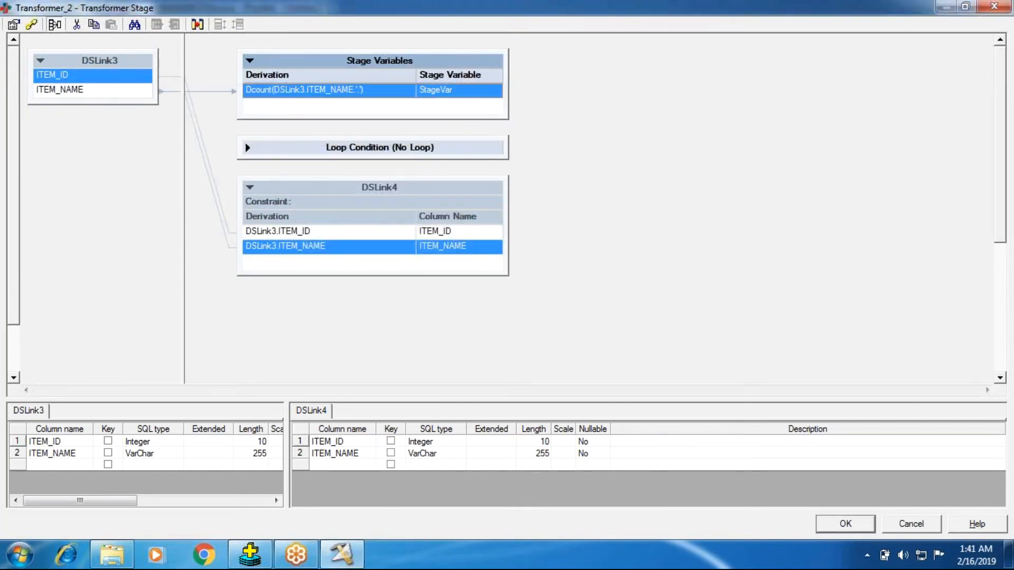
click(247, 148)
double_click(351, 168)
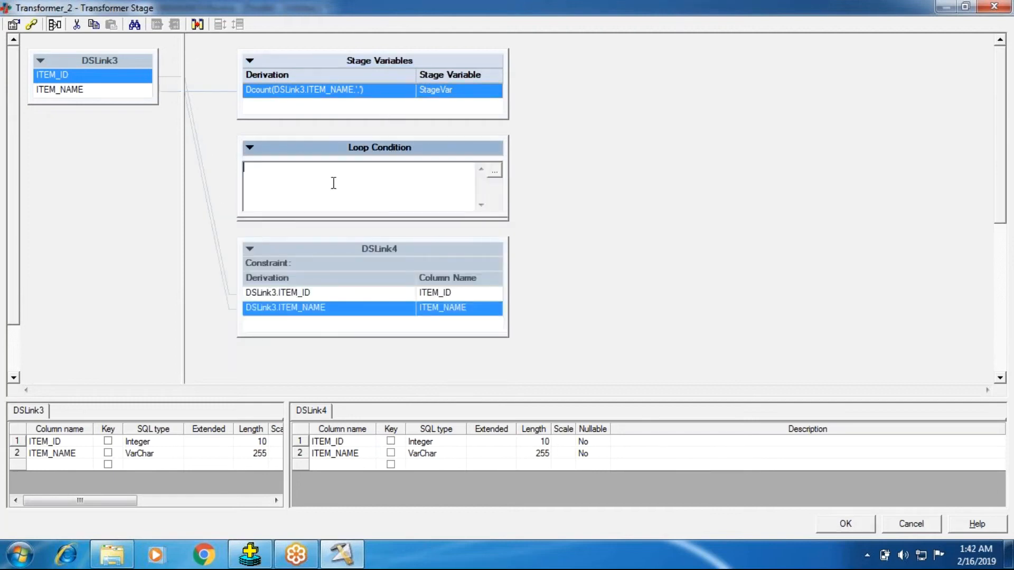
right_click(334, 183)
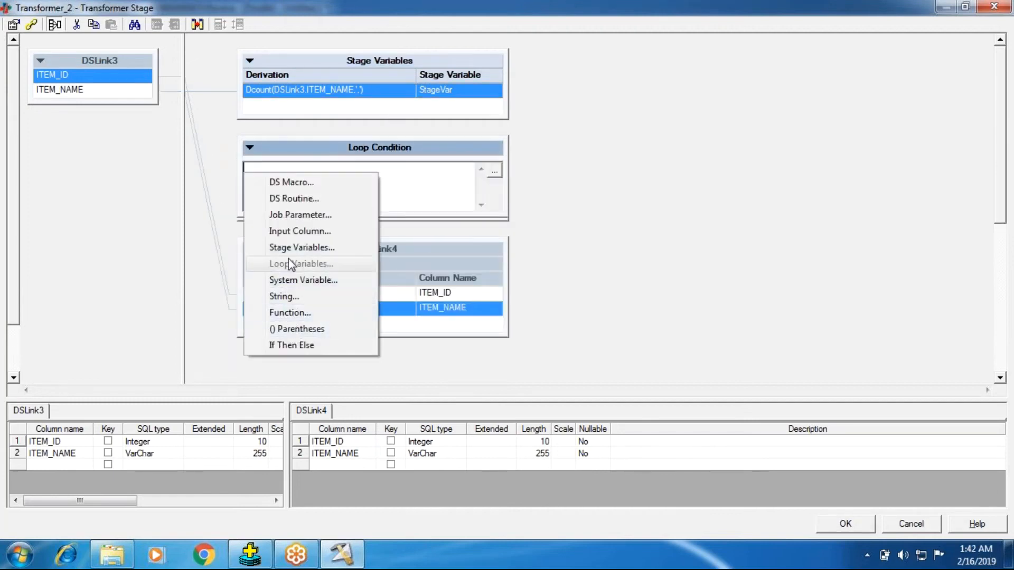
click(294, 281)
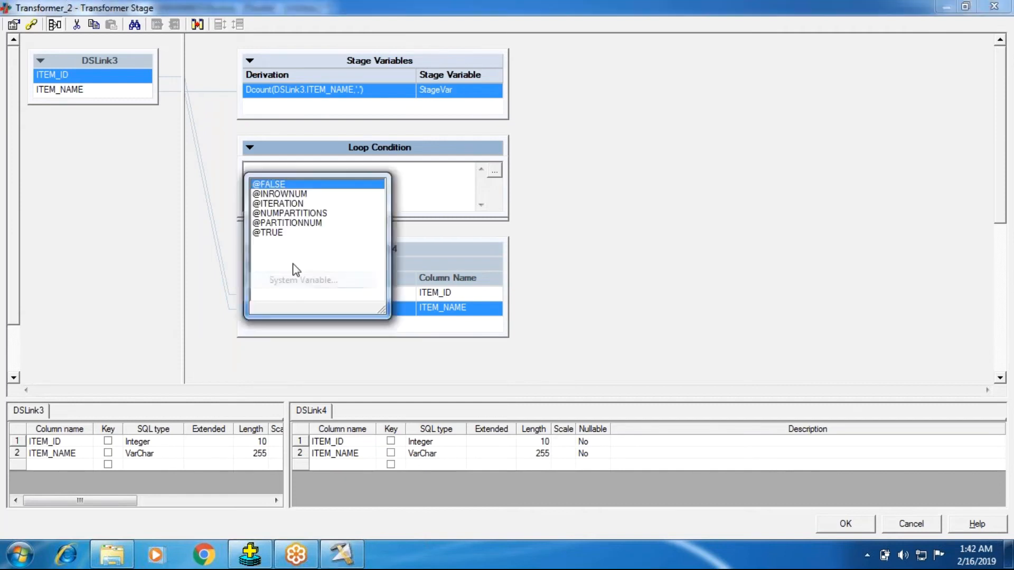
double_click(289, 203)
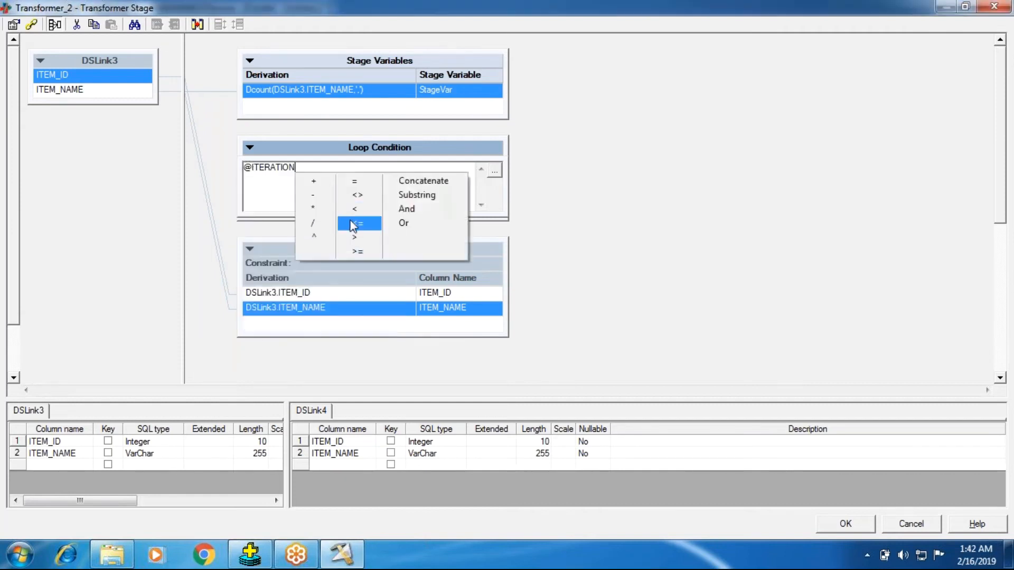
click(353, 225)
right_click(362, 190)
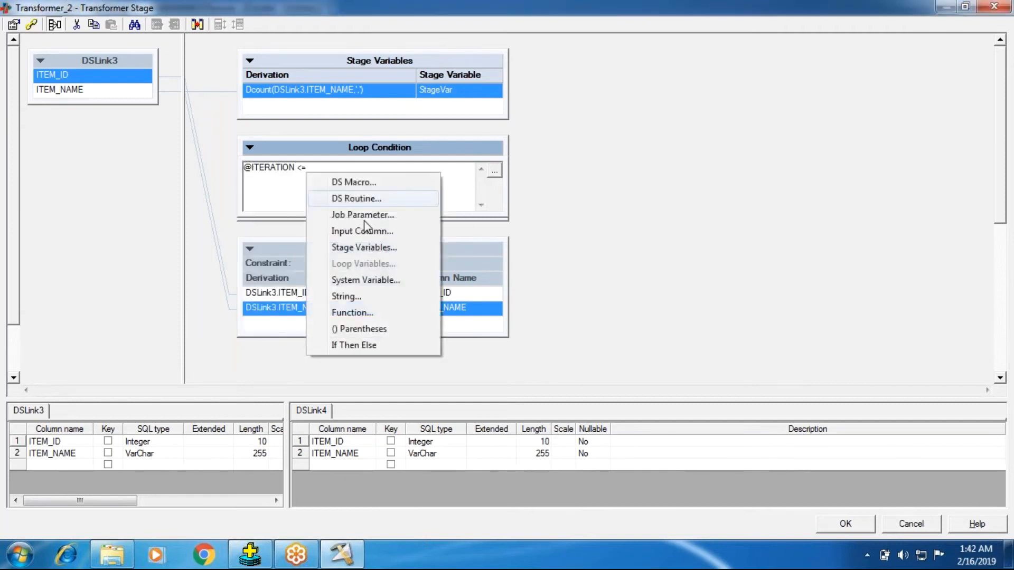
click(365, 280)
key(Down)
key(Down)
key(Return)
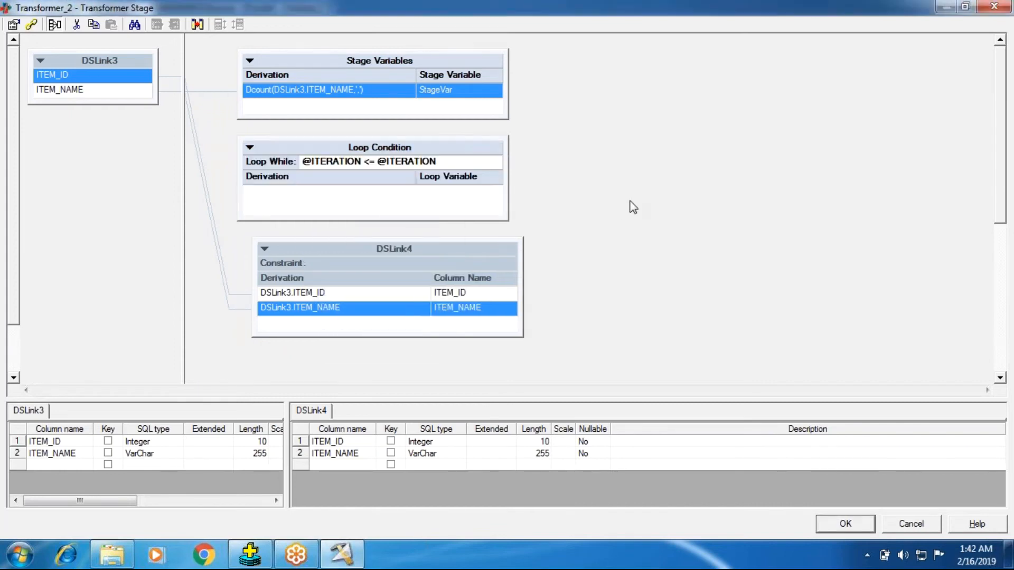
double_click(442, 160)
key(shift+Left)
key(shift+Left)
key(shift+Left)
key(shift+Left)
key(shift+Left)
key(shift+Left)
key(shift+Left)
key(shift+Left)
key(shift+Left)
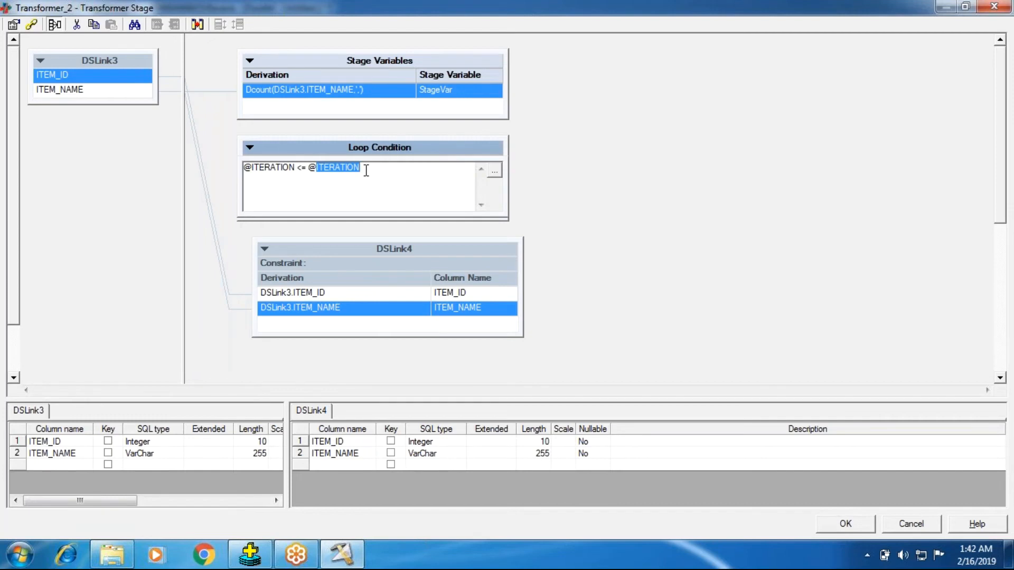
right_click(366, 170)
click(383, 244)
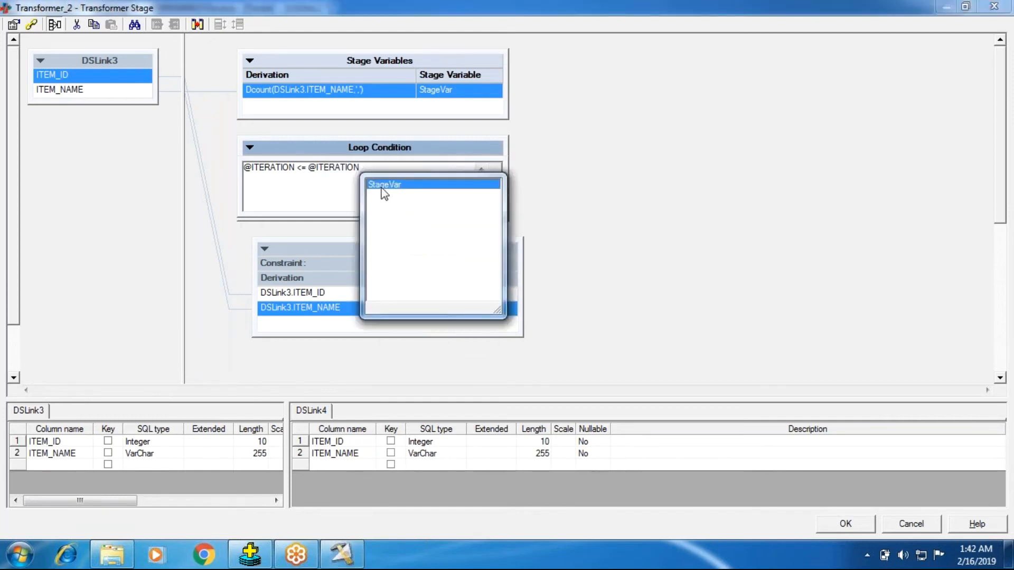
click(628, 193)
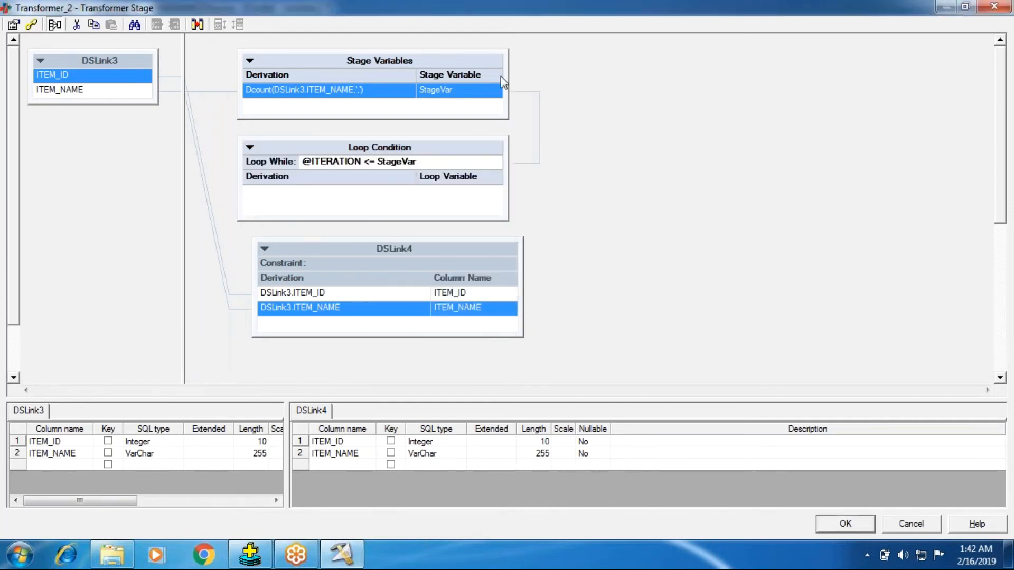
- Append a new loop variable and insert the Field string function as its derivation
right_click(305, 202)
click(376, 366)
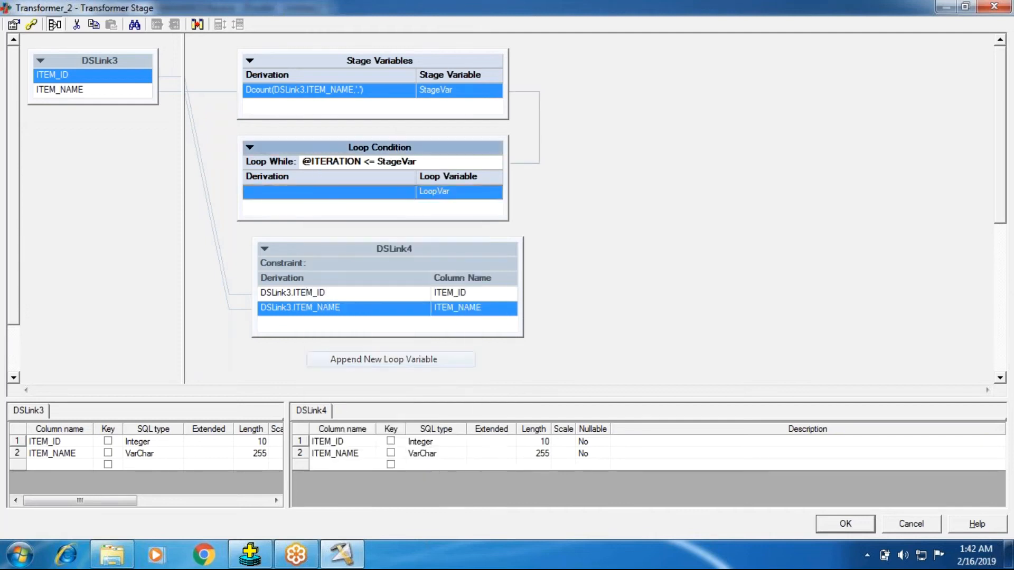
double_click(296, 196)
right_click(292, 244)
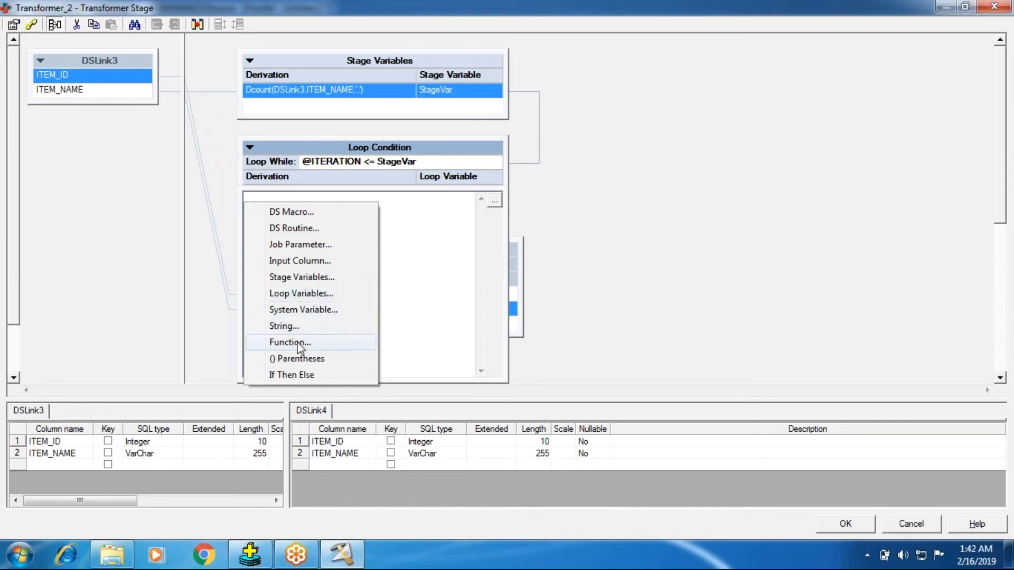
click(299, 343)
click(259, 299)
scroll(293, 301, down, 3)
double_click(294, 286)
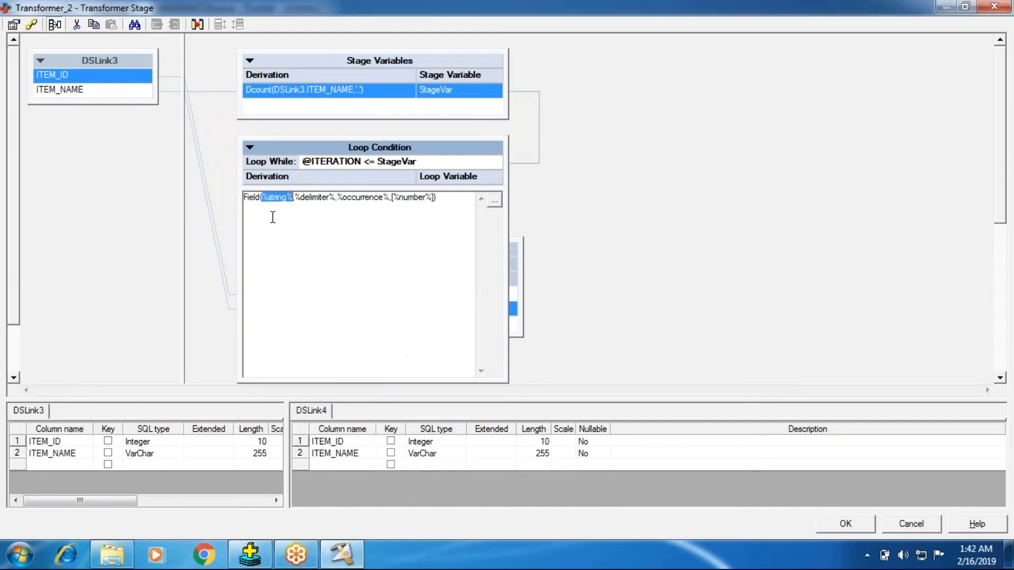
- Set the Field function's string argument to DSLink3.ITEM_NAME and its delimiter to ','
right_click(293, 203)
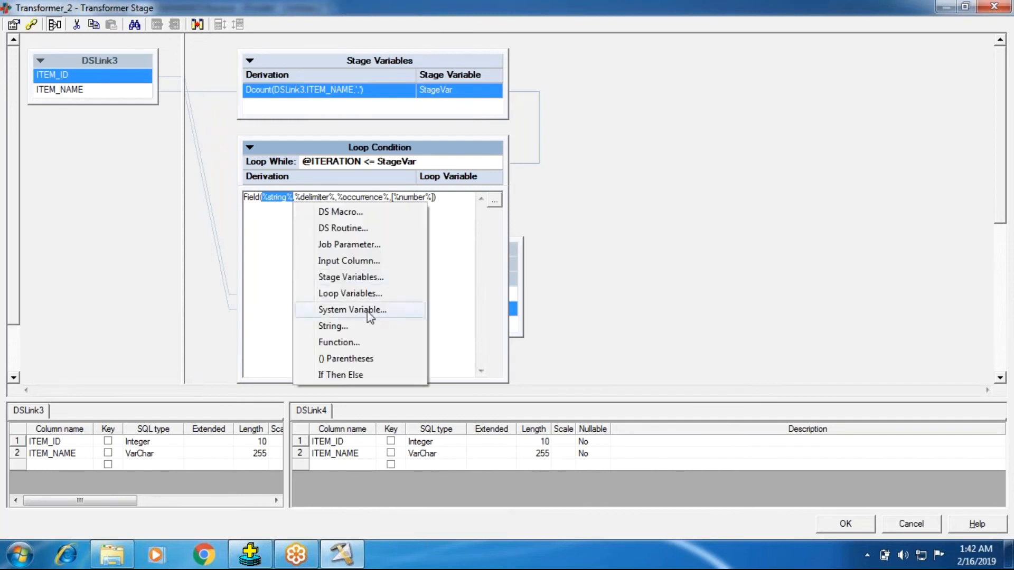
click(350, 261)
double_click(346, 238)
double_click(358, 198)
click(359, 198)
double_click(363, 197)
text(',')
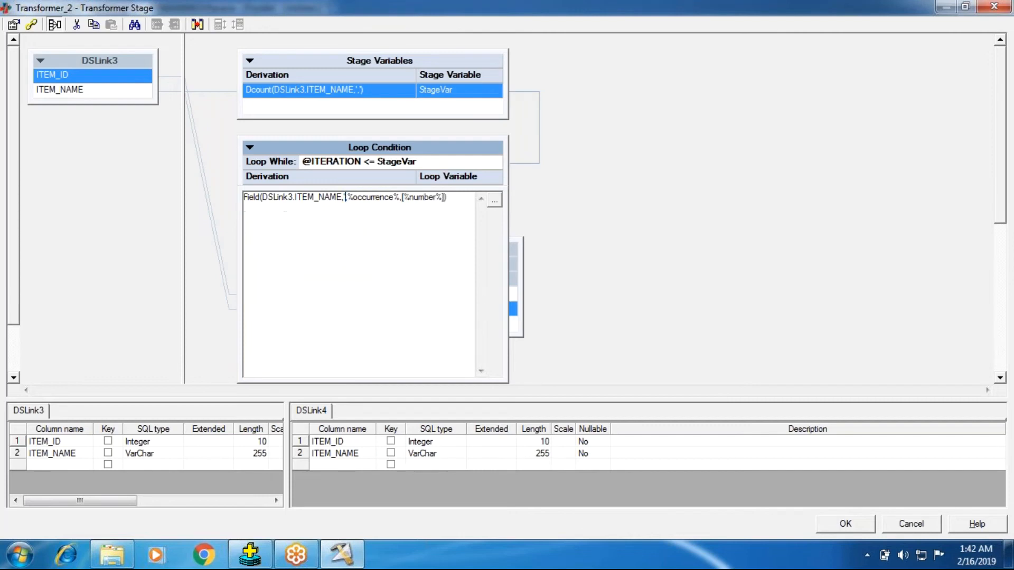
double_click(386, 198)
right_click(402, 202)
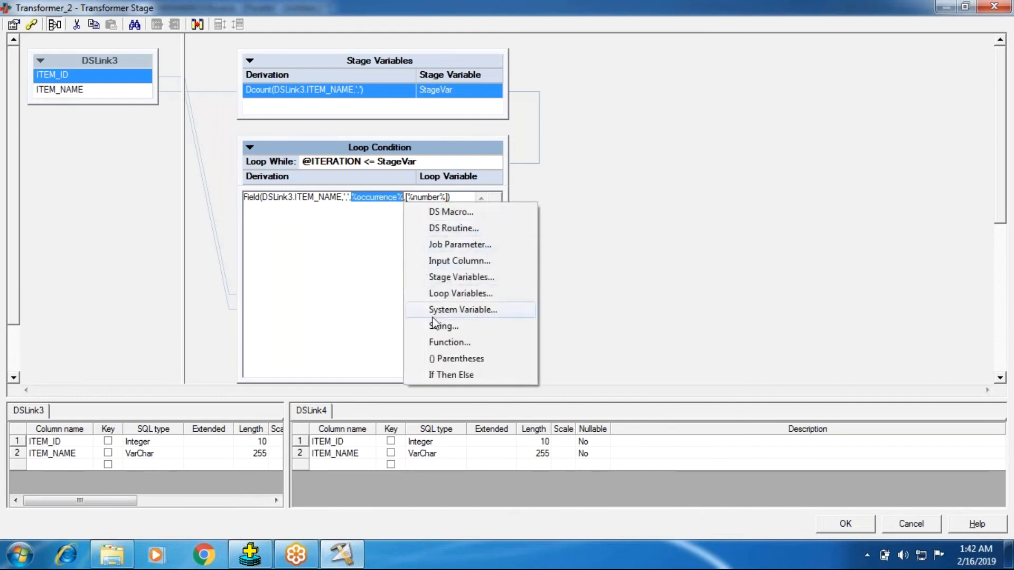
click(460, 309)
double_click(436, 233)
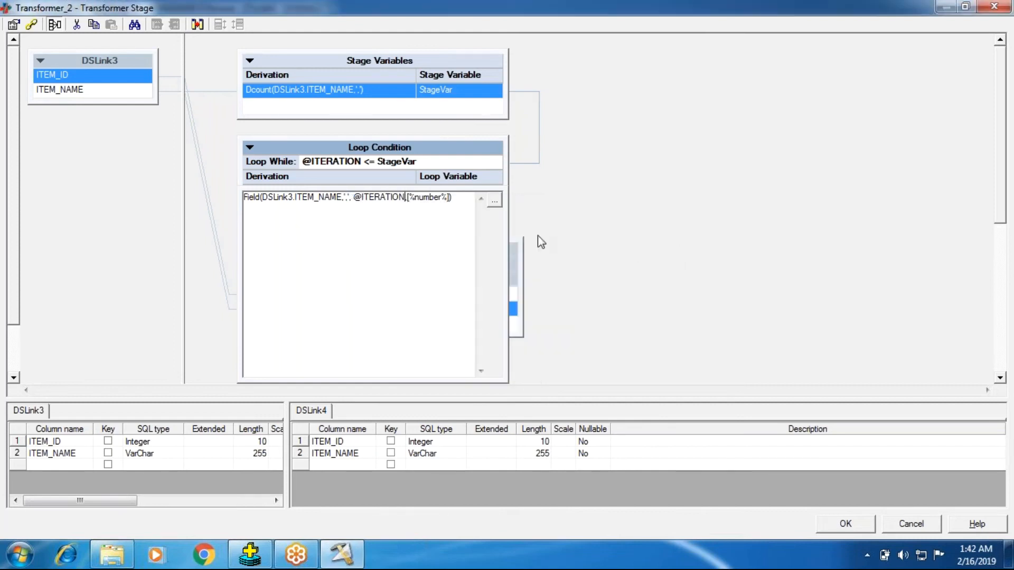
key(Delete)
key(Delete)
key(Delete)
key(Delete)
key(Delete)
key(Delete)
key(Delete)
key(Delete)
key(Delete)
click(569, 295)
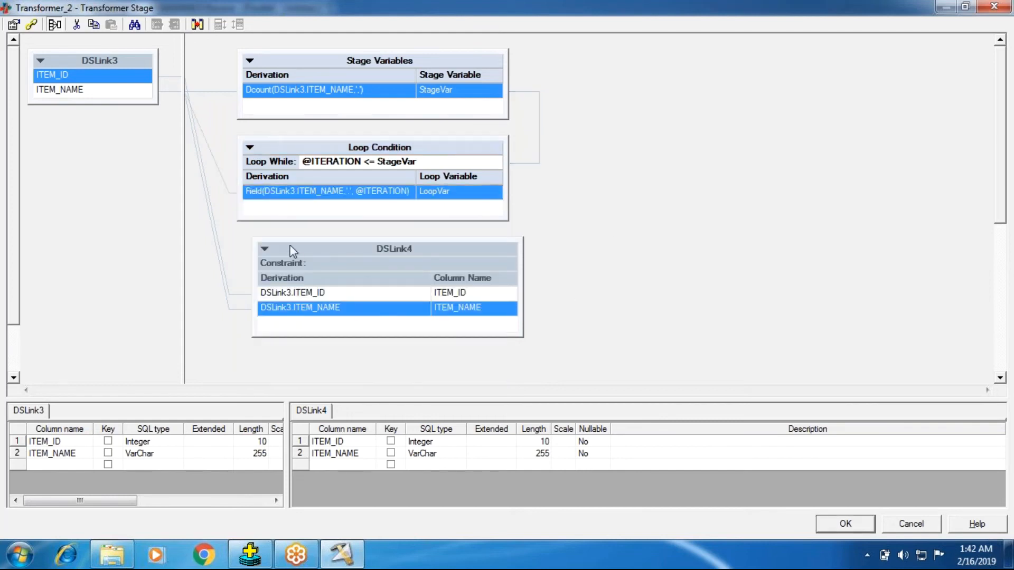
- Map LoopVar to the ITEM_NAME output column of DSLink4 and accept the Transformer settings
mouse_move(442, 192)
mouse_down()
mouse_move(347, 255)
mouse_move(320, 314)
mouse_up()
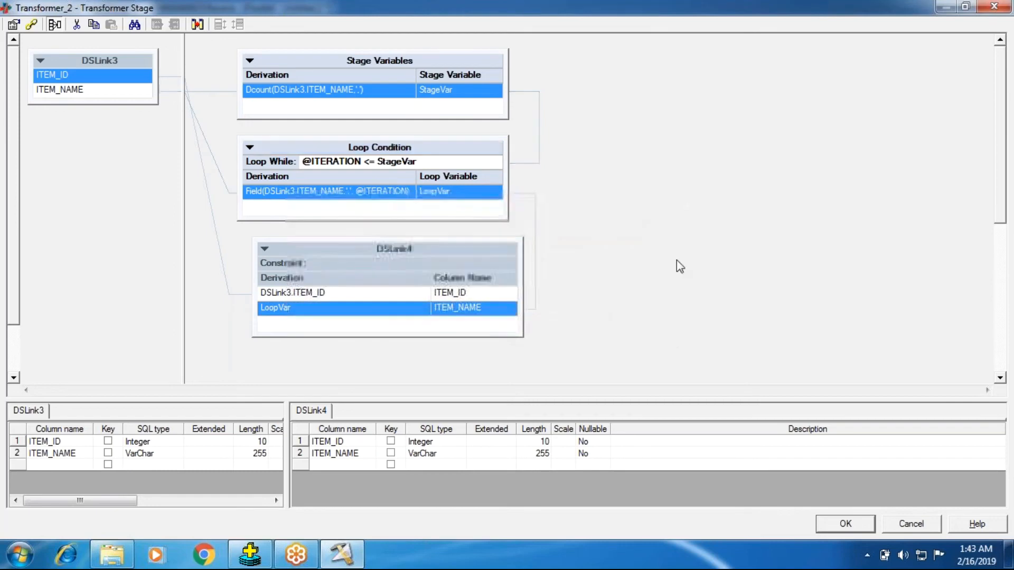
click(846, 524)
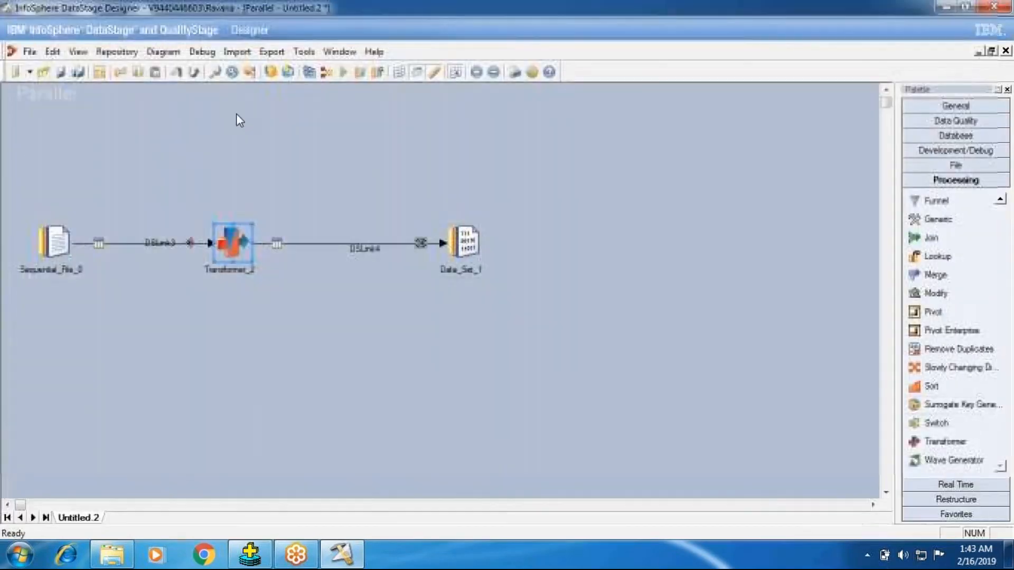
- Set the target file of Data_Set_1 to TransfomerLoop.ds and accept the stage properties
double_click(467, 243)
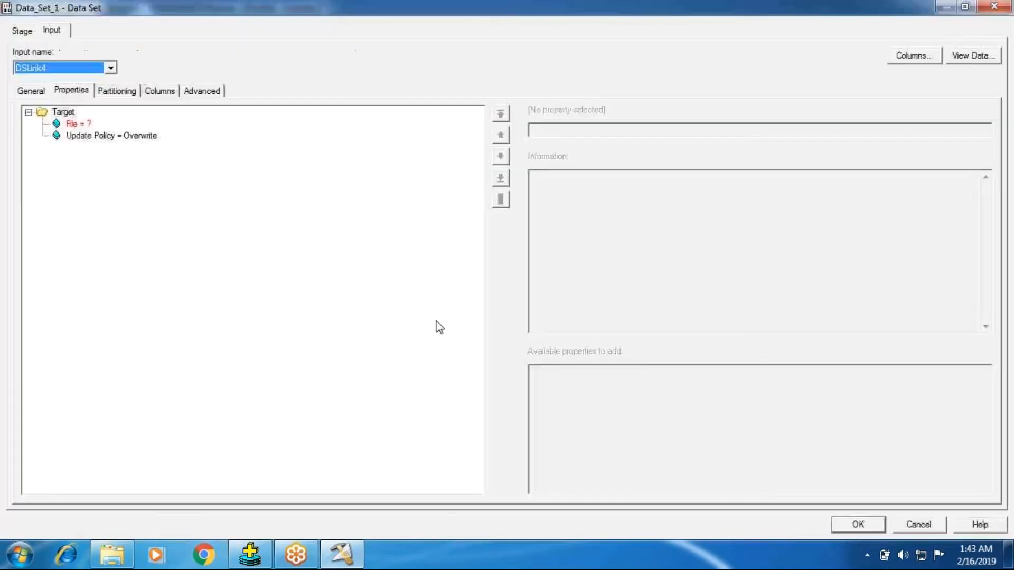
click(543, 131)
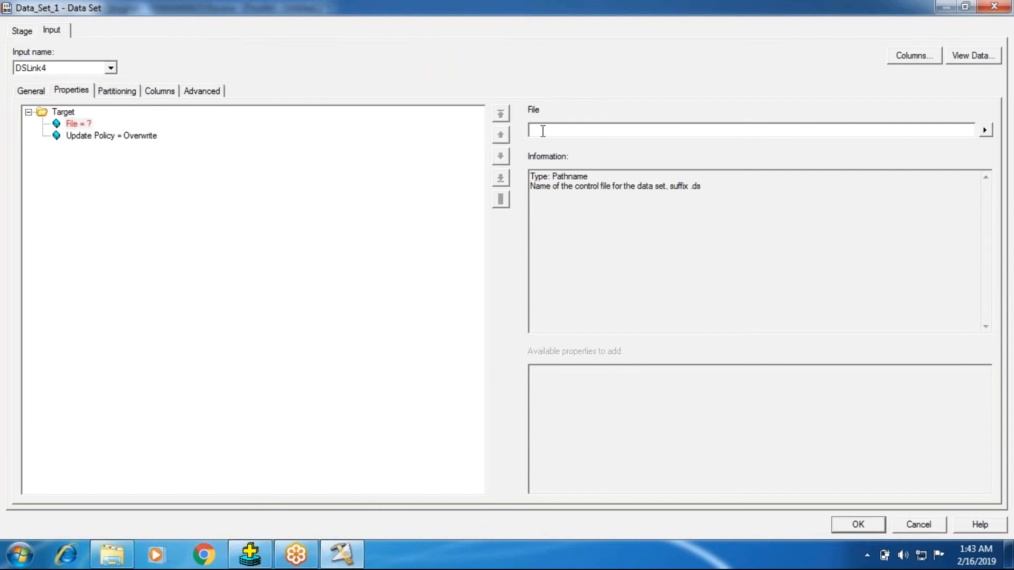
text(TransfomerLoop..ds)
key(Return)
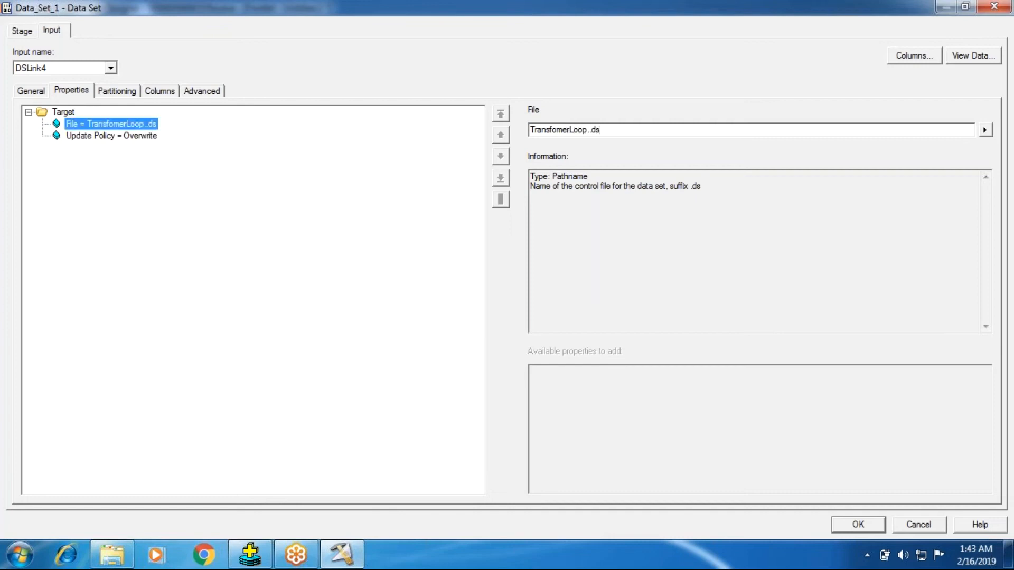
click(588, 130)
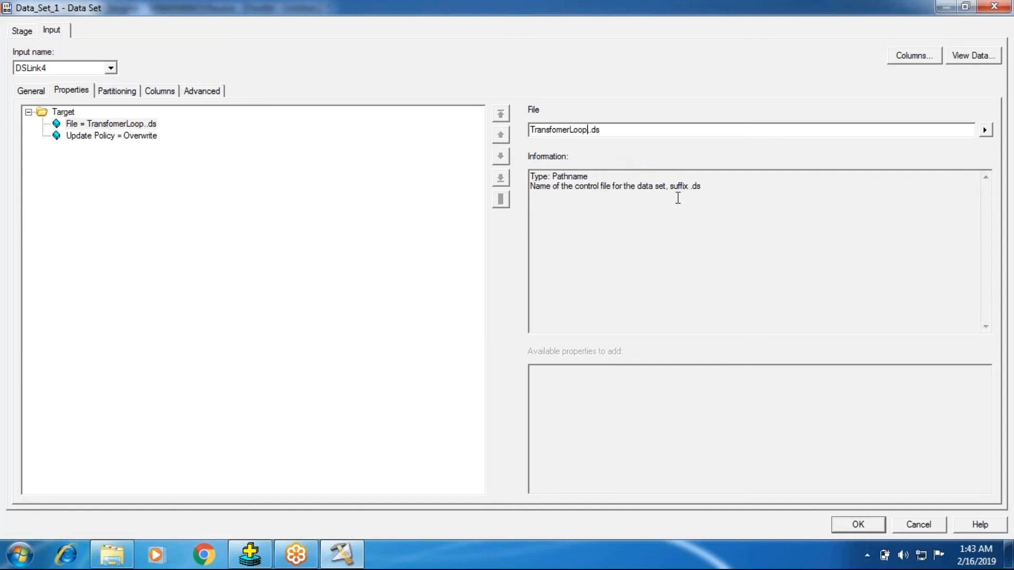
text(Automate)
click(848, 528)
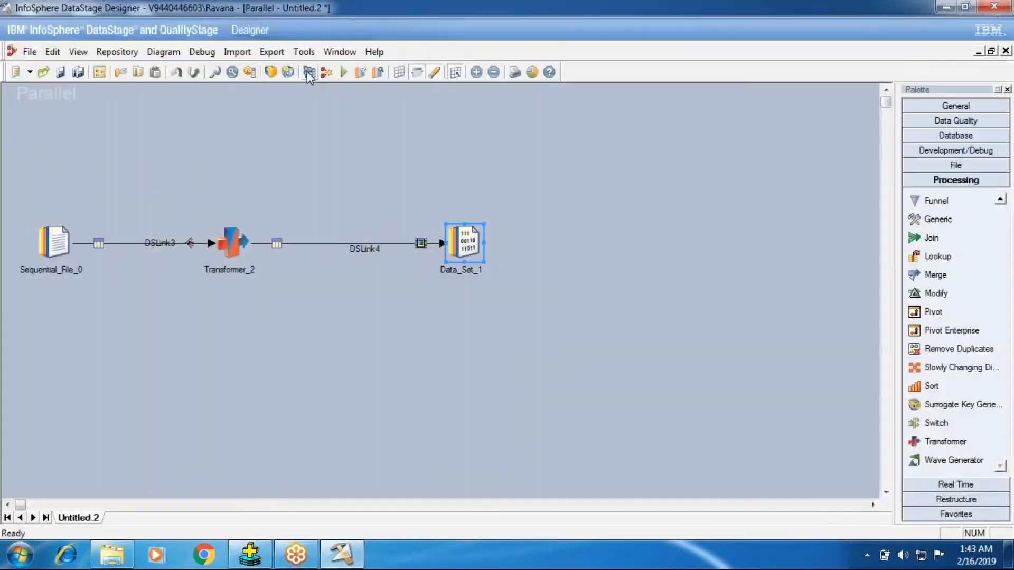
- Start compiling the job, agree to save it, and choose the Jobs\Batch101 folder as its location
click(309, 72)
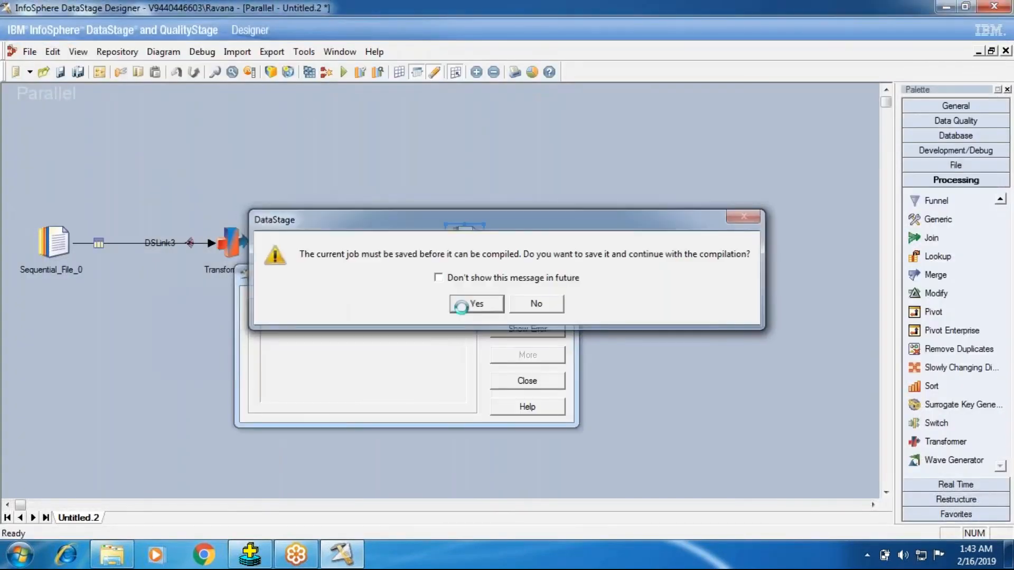
click(463, 309)
click(353, 269)
click(353, 174)
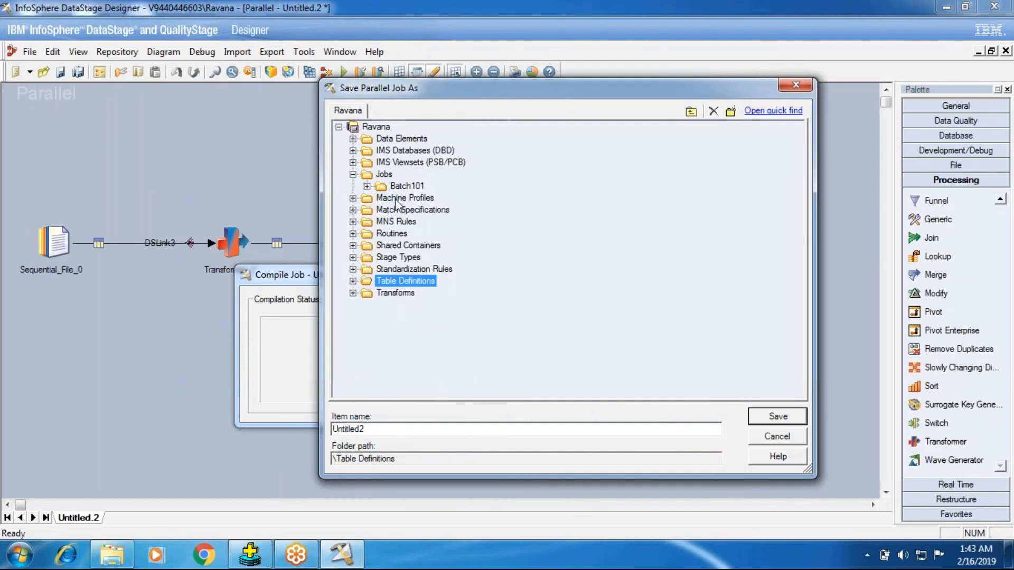
click(393, 187)
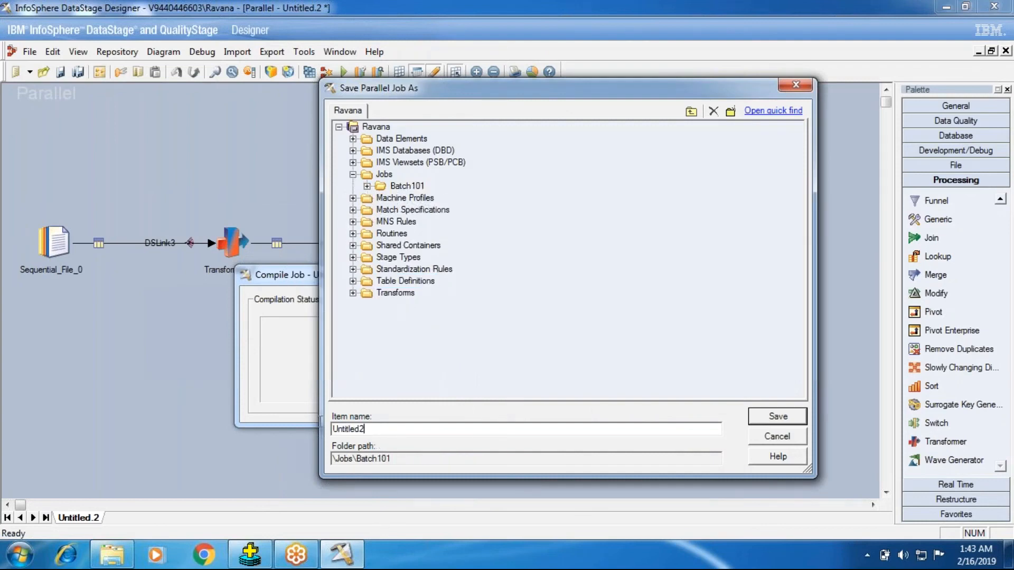
click(367, 186)
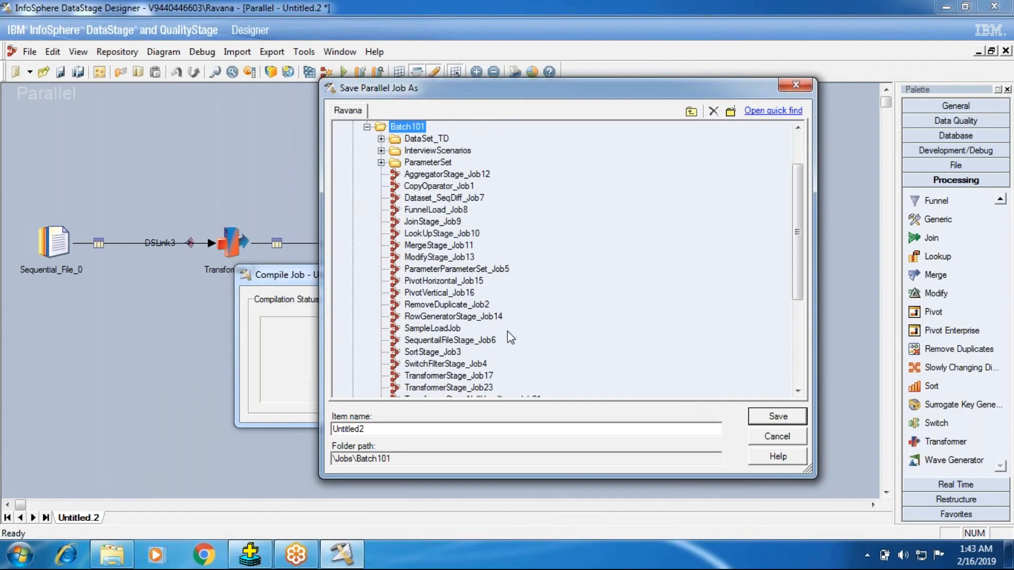
scroll(510, 337, down, 3)
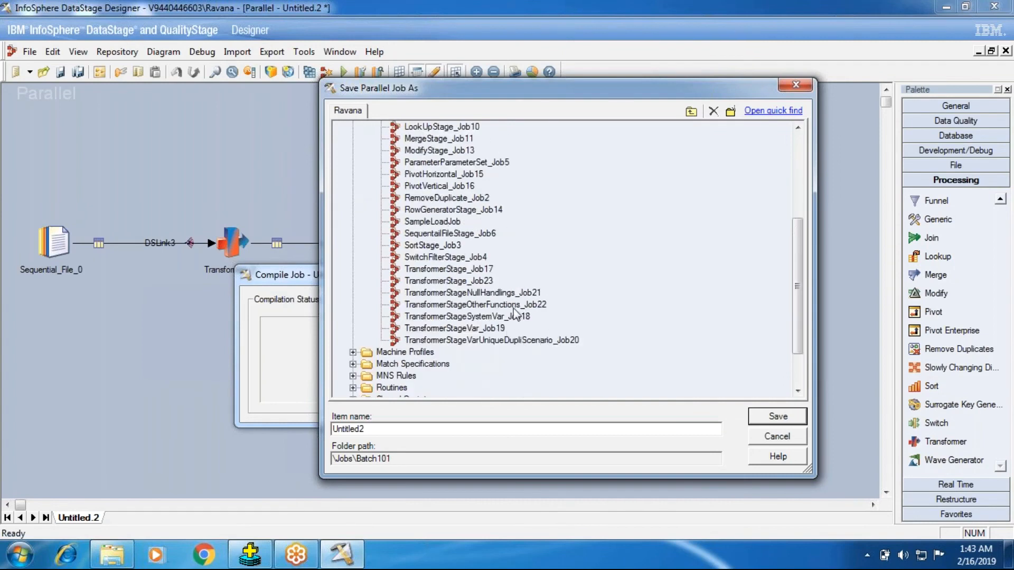
- Save the job as TransformerStageLoop_Job24, basing the name on the existing TransformerStage_Job23, and let it compile
click(481, 281)
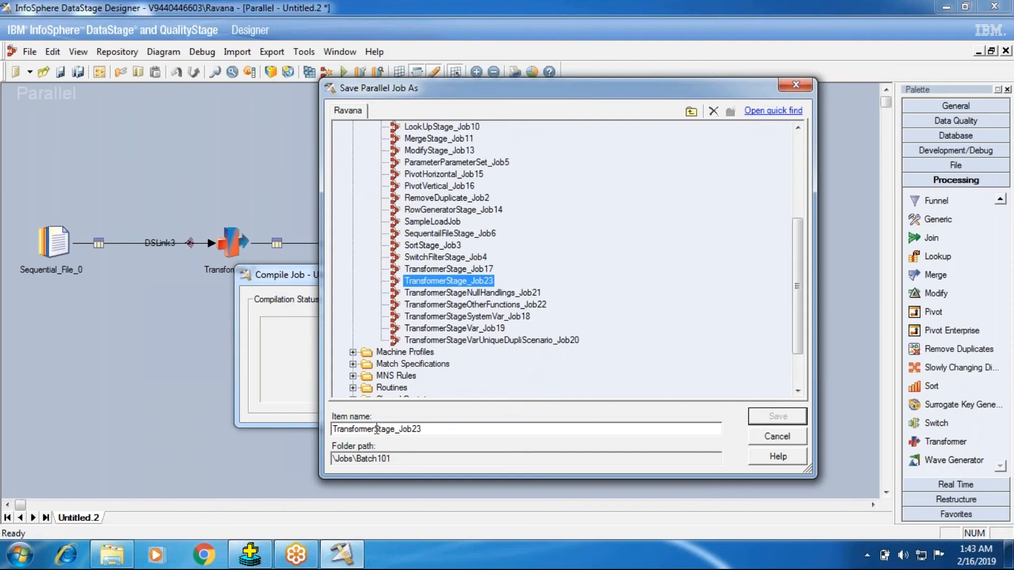
click(393, 429)
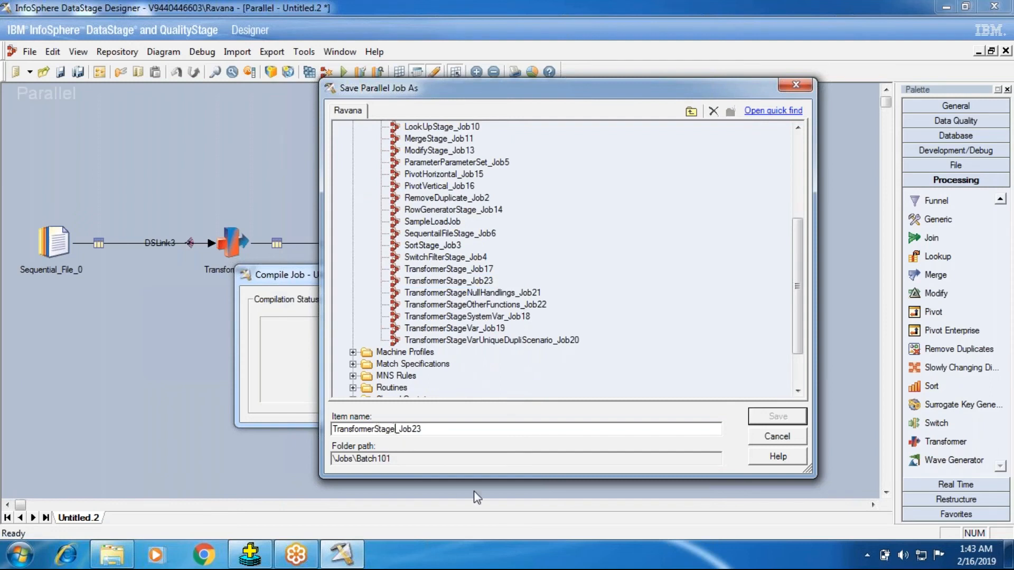
text(Loop)
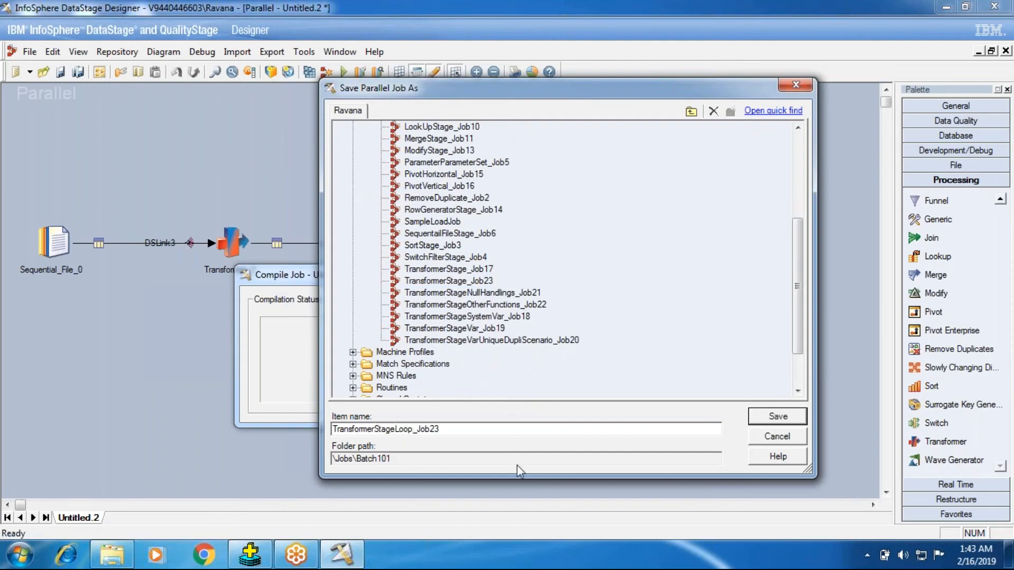
key(BackSpace)
text(4)
click(807, 416)
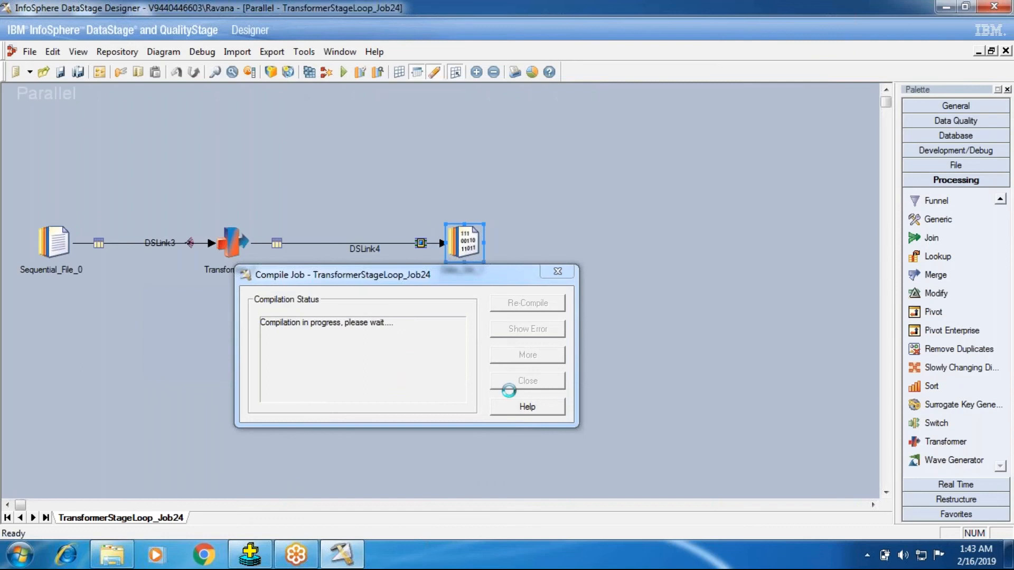
- Close the compilation status window and run the compiled job
click(523, 381)
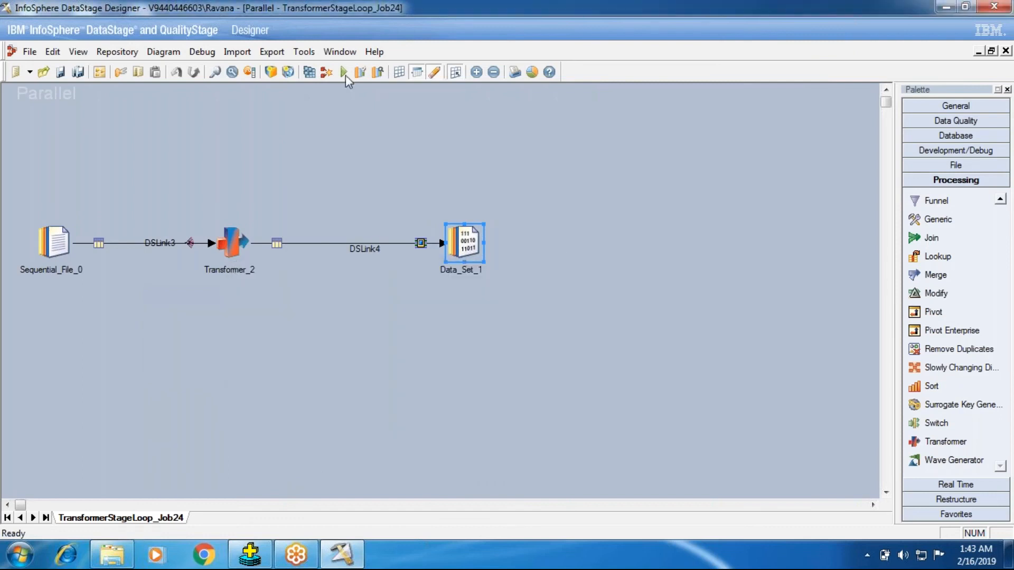
click(226, 310)
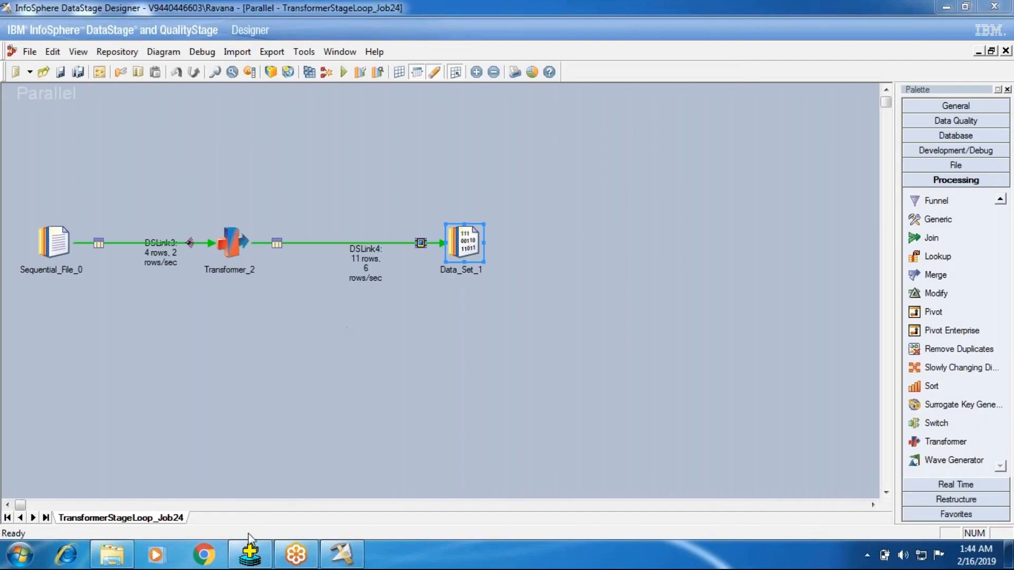
- Switch to File Explorer, open the Loop text file in D:\InPutSource, examine the comma-separated ITEM_NAME values of each row, and close it
click(250, 554)
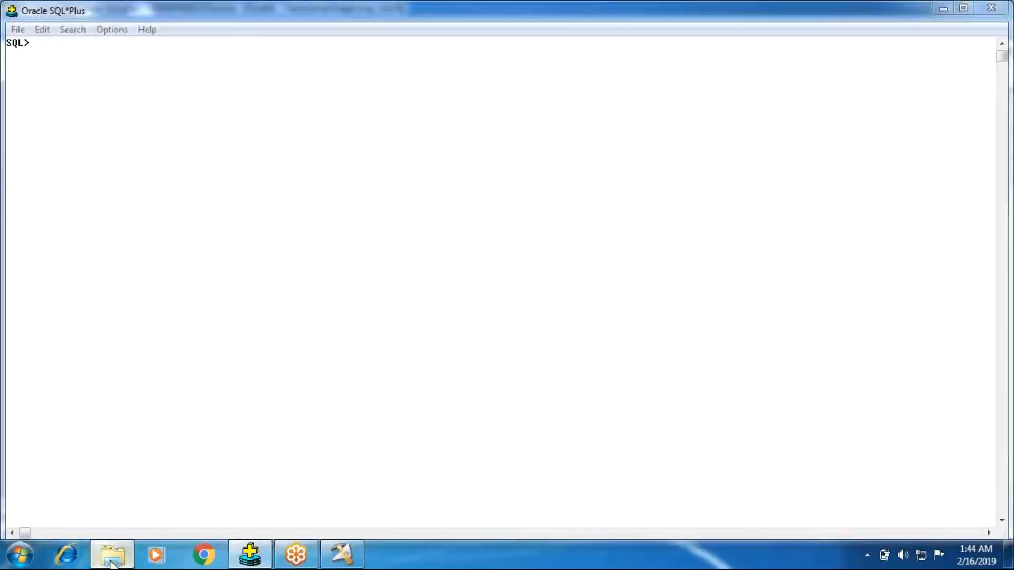
click(112, 553)
double_click(194, 200)
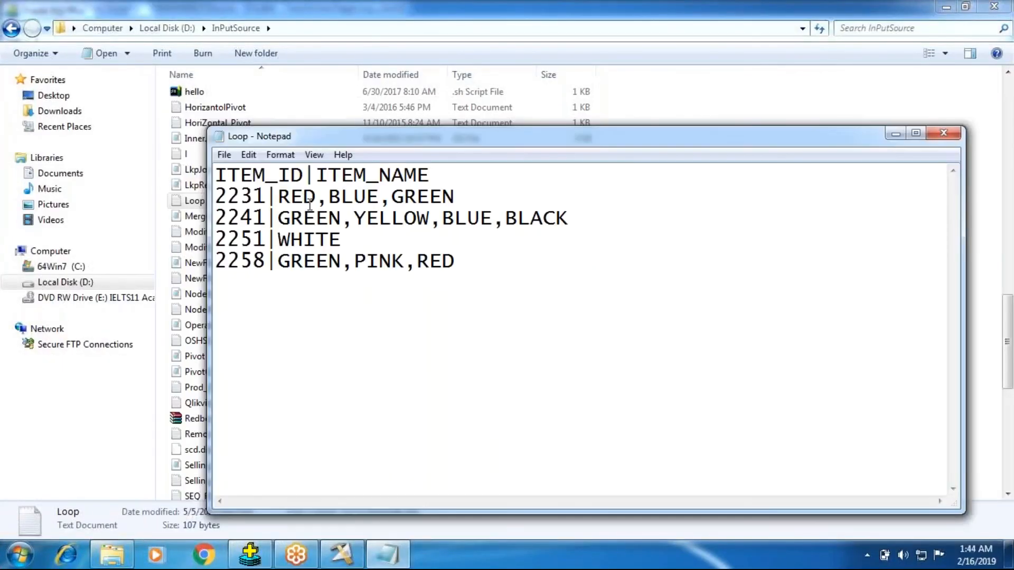
click(364, 197)
click(432, 197)
click(311, 217)
click(379, 215)
click(496, 217)
click(555, 218)
click(317, 228)
click(314, 259)
click(458, 263)
click(954, 136)
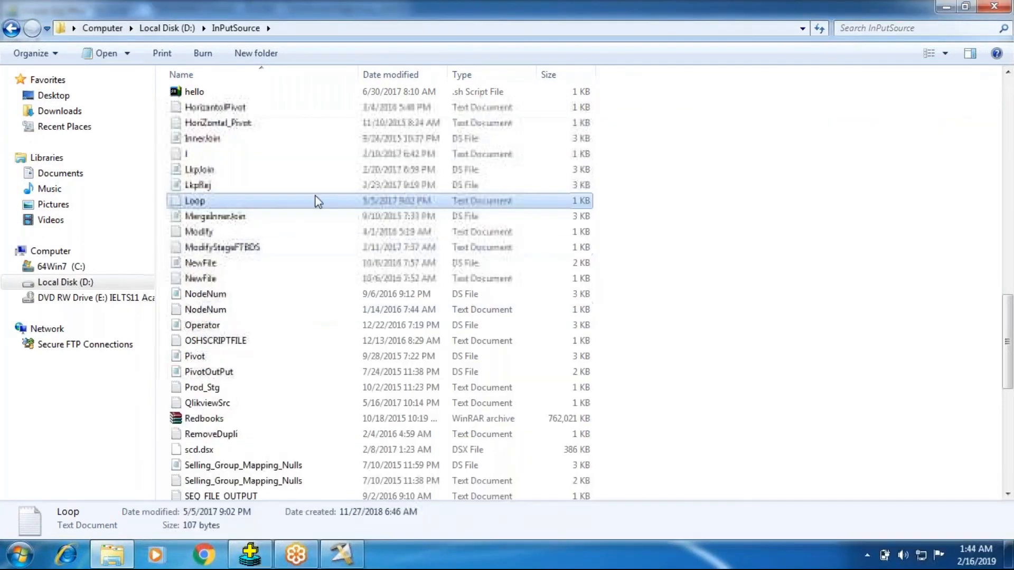
- Return to DataStage Designer and view the DSLink4 data written to Data_Set_1
click(342, 554)
right_click(453, 240)
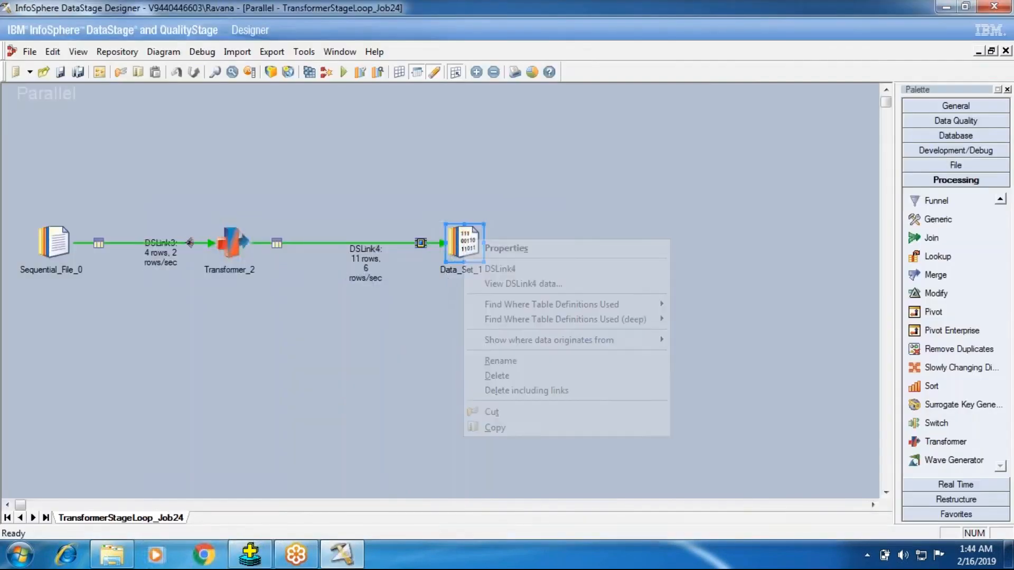
click(483, 281)
key(Escape)
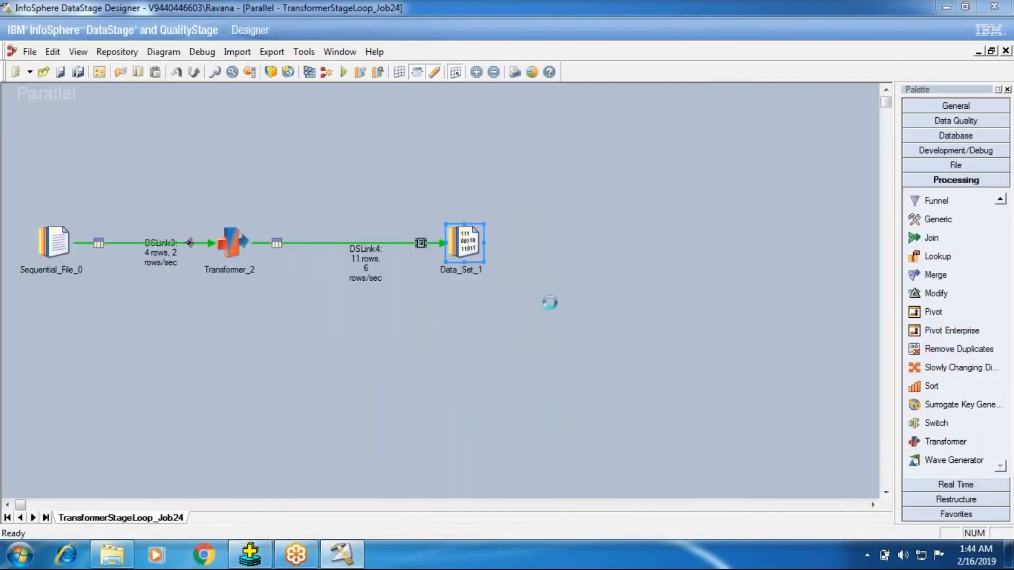
- Reopen the Loop text file from File Explorer, compare its rows with the Data_Set_1 output in the Data Browser, and close the browser
click(112, 555)
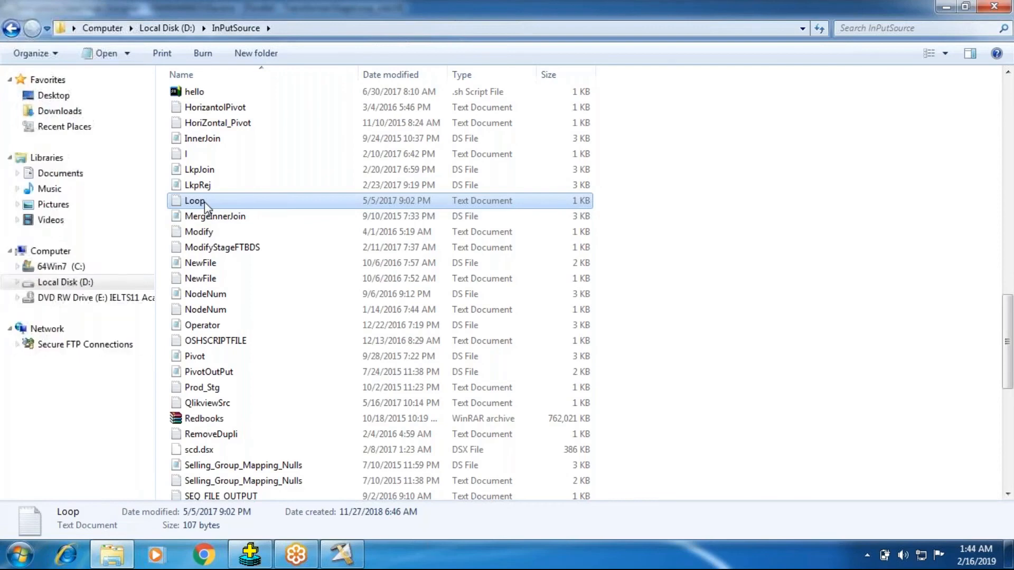
double_click(193, 200)
click(341, 554)
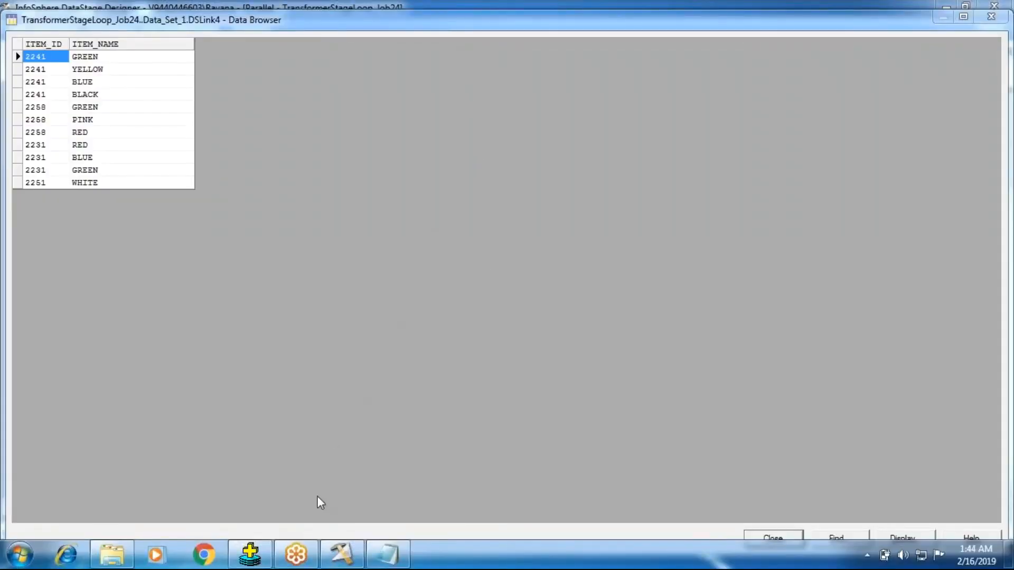
click(380, 544)
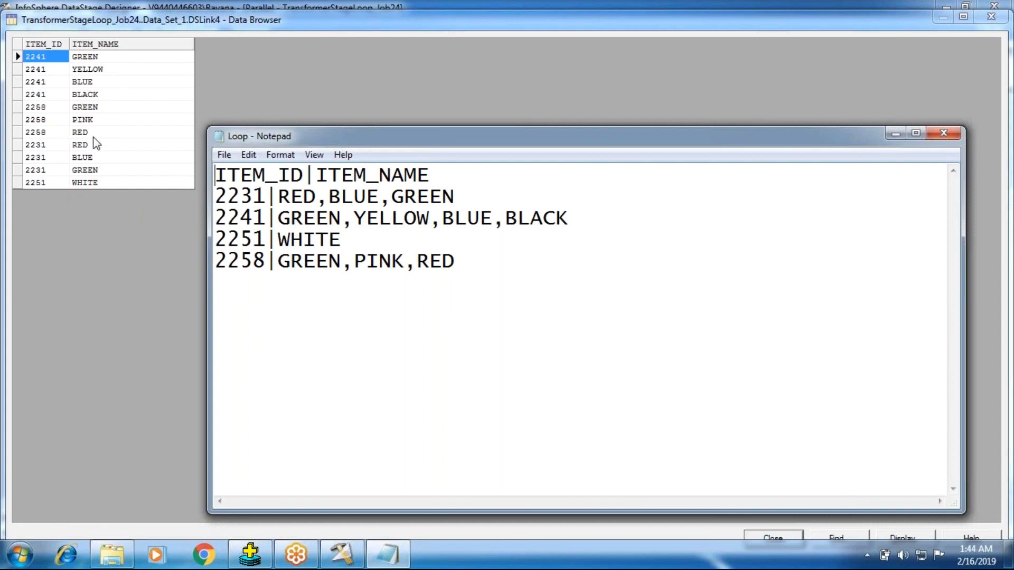
click(262, 108)
click(779, 536)
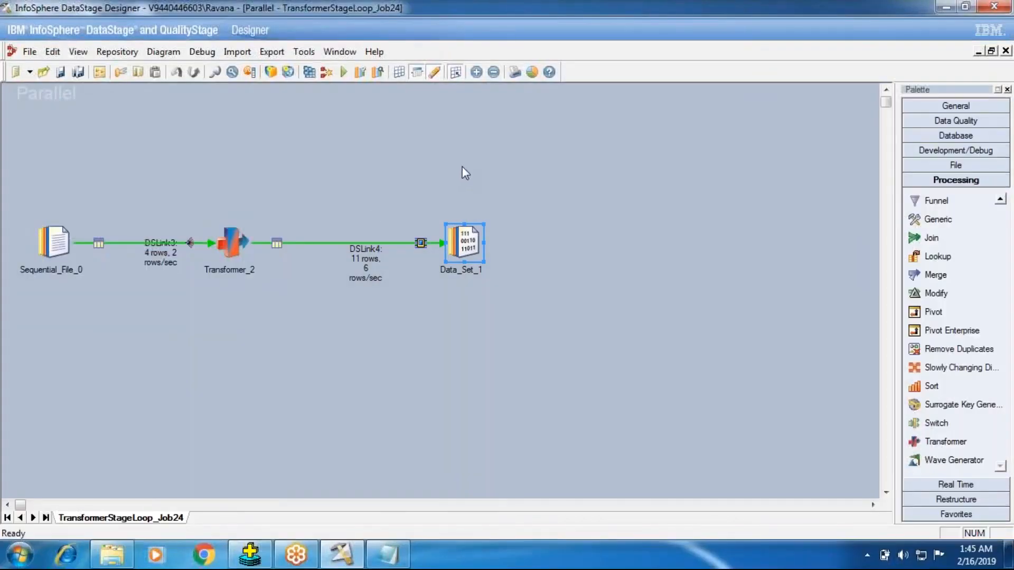
- Review Transformer_2's stage variable, loop condition and output derivations, check its Surrogate Key properties, and leave the stage editor
double_click(230, 242)
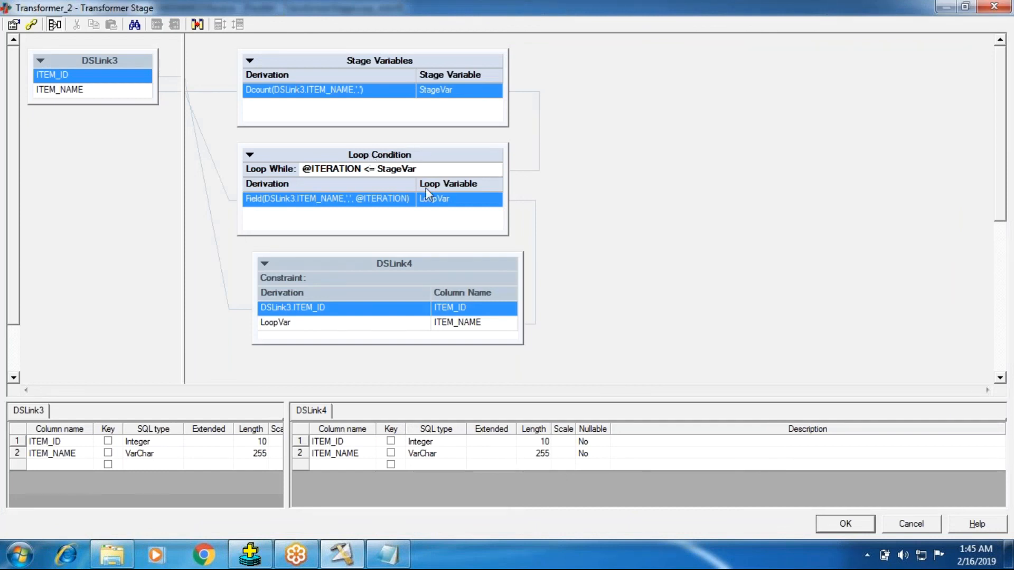
click(821, 520)
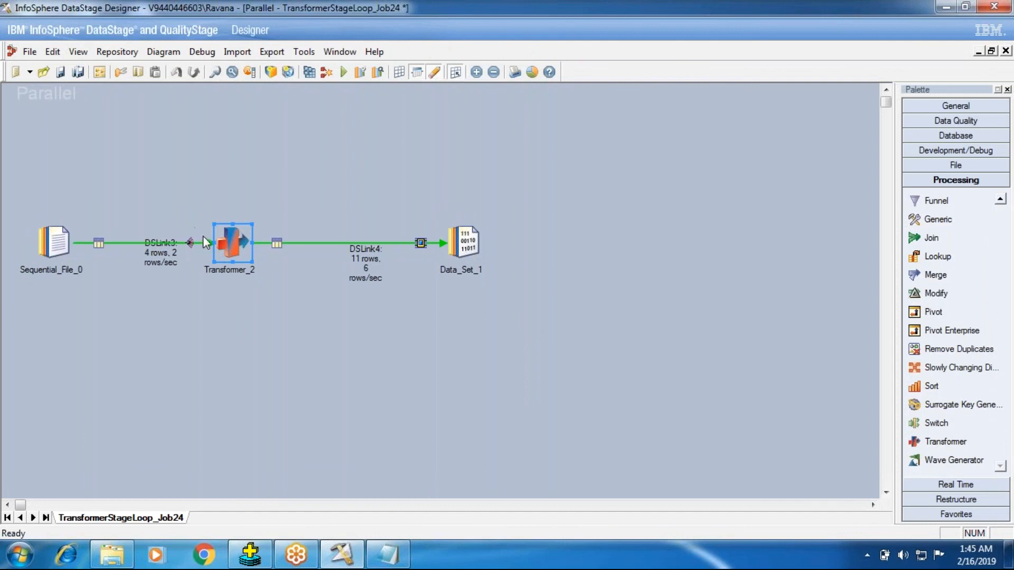
double_click(216, 247)
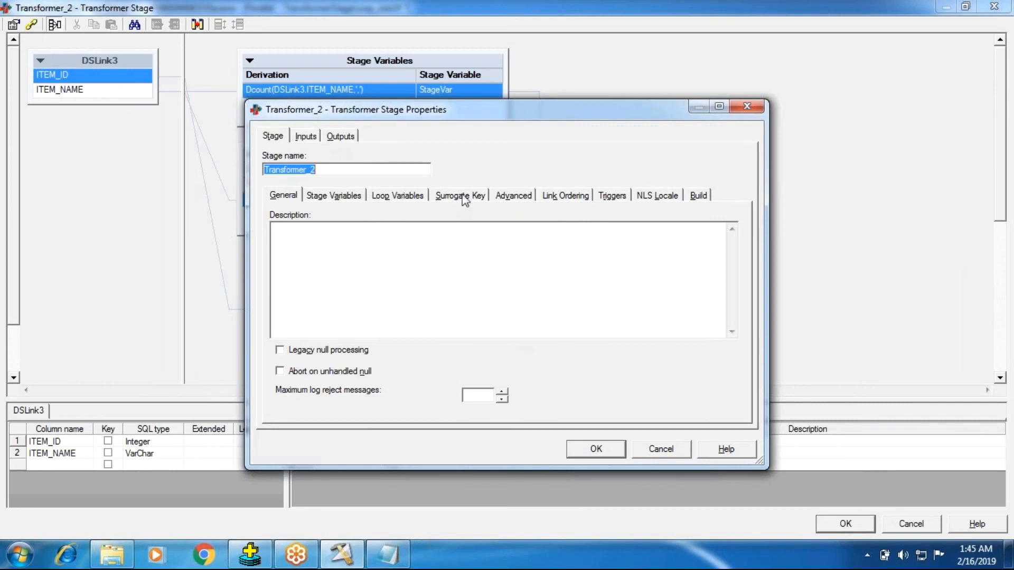
click(463, 196)
click(661, 450)
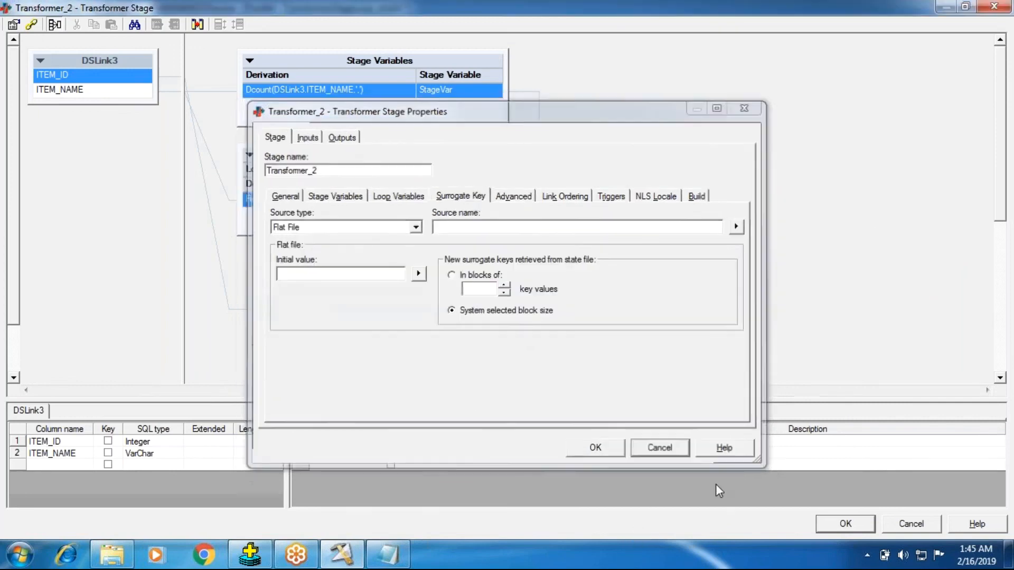
click(911, 523)
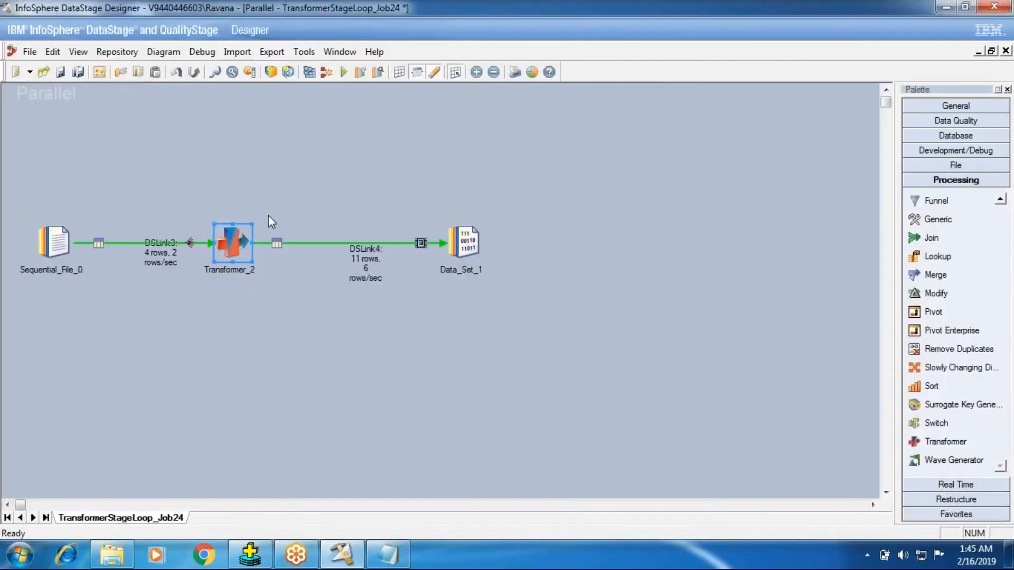